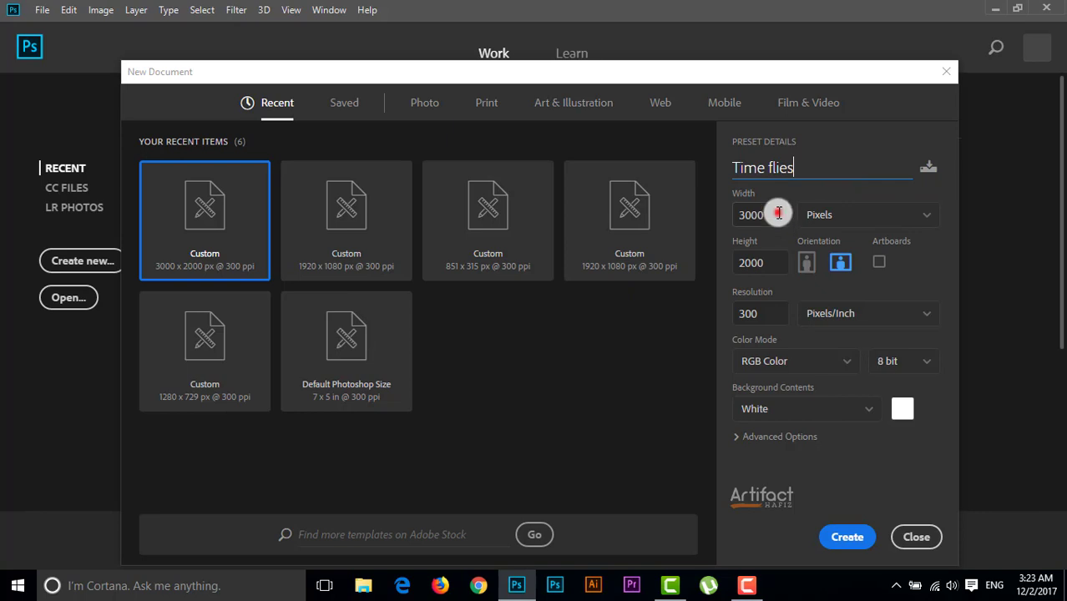
Create a document named "Time flies", 3000 x 2000 pixels at 300 pixels/inch, RGB Color with a white background
{"action": "left_click", "coordinate": [778, 213]}
{"action": "left_click", "coordinate": [767, 262]}
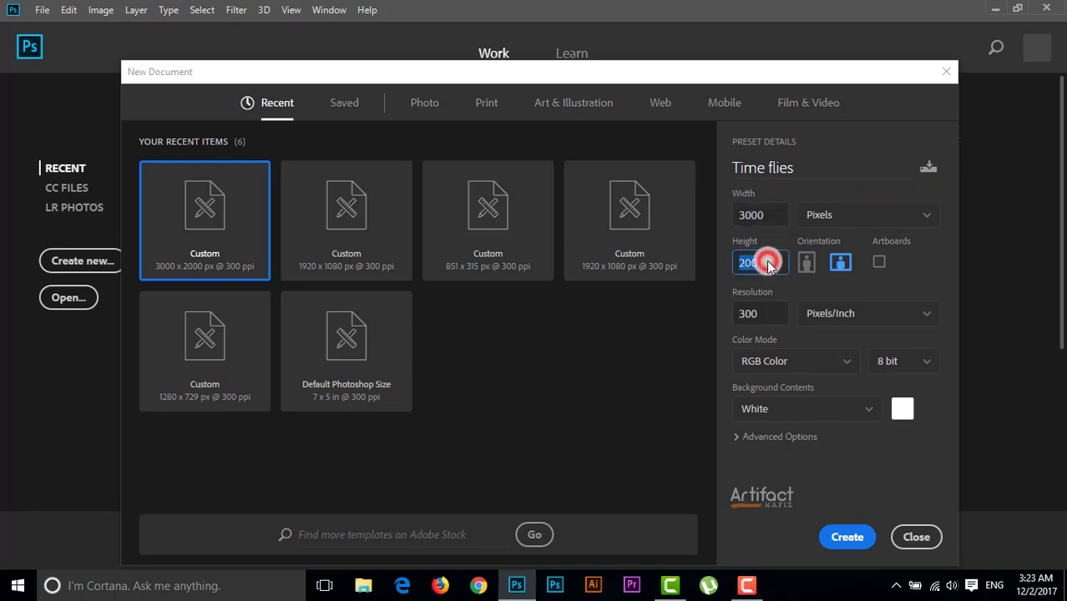
{"action": "left_click", "coordinate": [765, 314]}
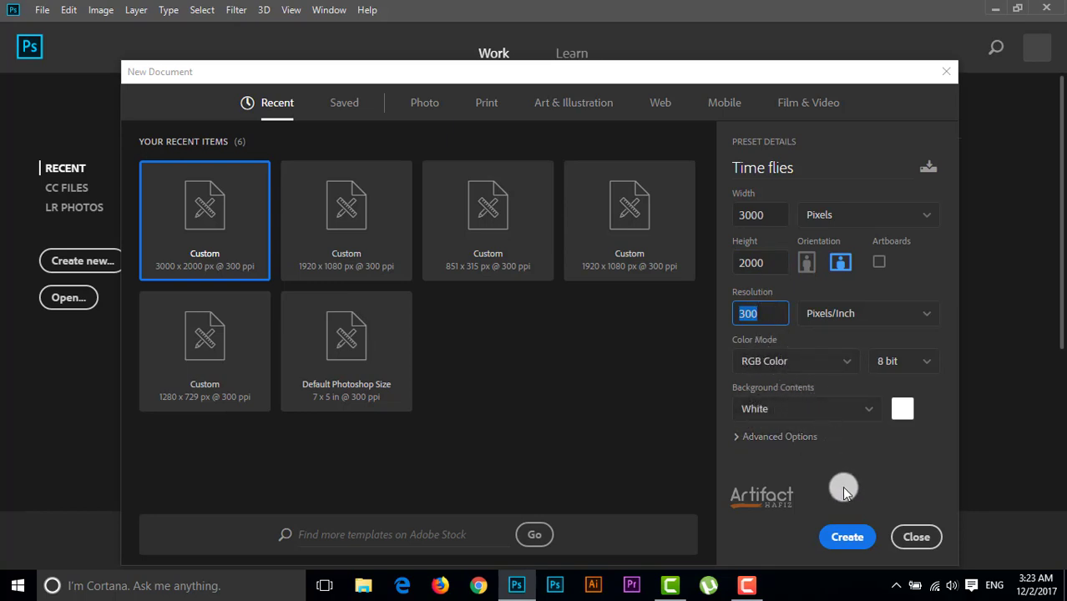
{"action": "left_click", "coordinate": [835, 532]}
{"action": "key", "text": "v"}
{"action": "key", "text": "ctrl+0"}
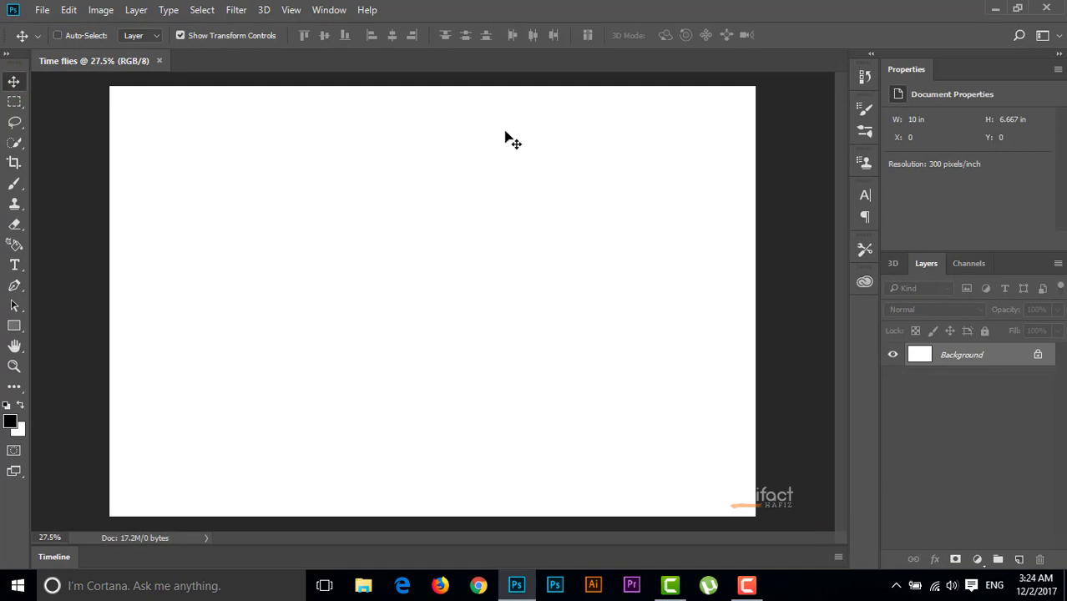
Open Sky 1.jpg and bring the cloud image into the Time flies document
{"action": "left_click", "coordinate": [42, 9]}
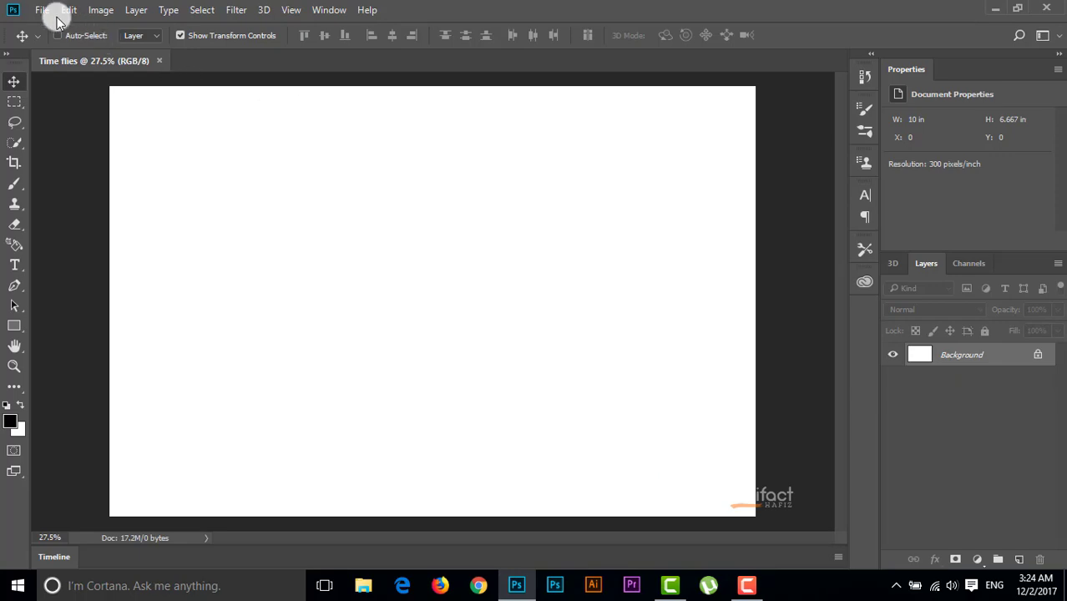
{"action": "left_click", "coordinate": [59, 41]}
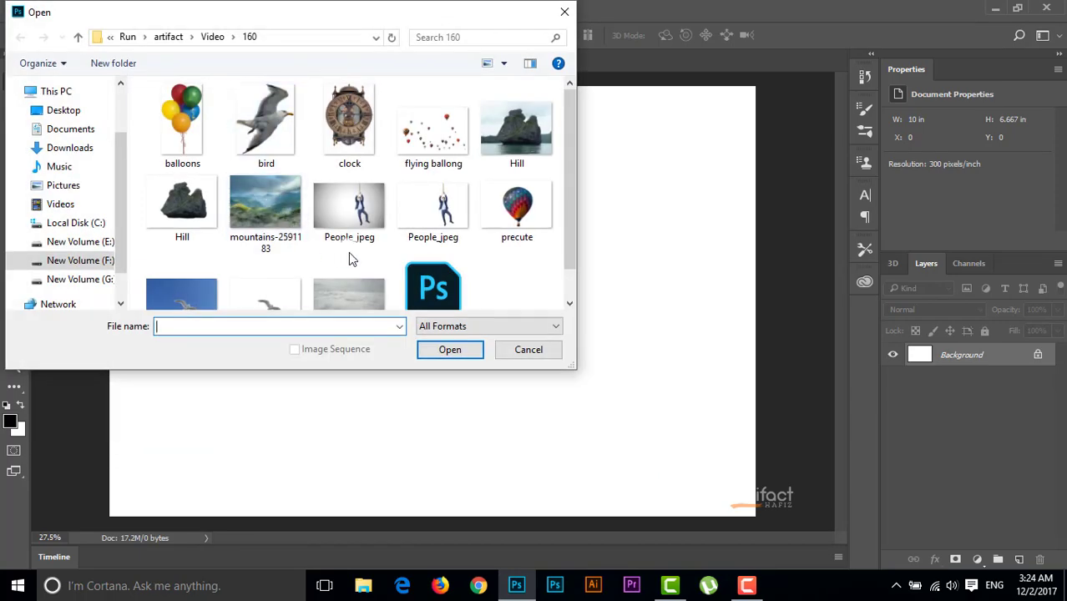
{"action": "scroll", "coordinate": [402, 251], "scroll_direction": "down", "scroll_amount": 1}
{"action": "double_click", "coordinate": [359, 252]}
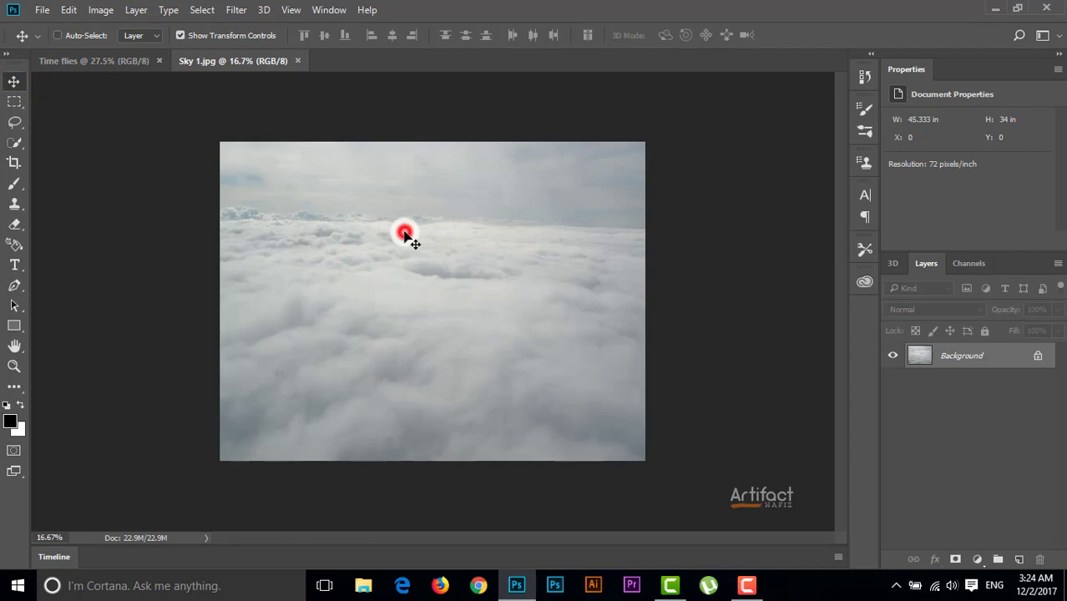
{"action": "left_click_drag", "start_coordinate": [404, 234], "coordinate": [337, 203]}
Align the cloud layer to the canvas's upper-left corner and scale it proportionally to about 92% to match the canvas width
{"action": "key", "text": "ctrl+t"}
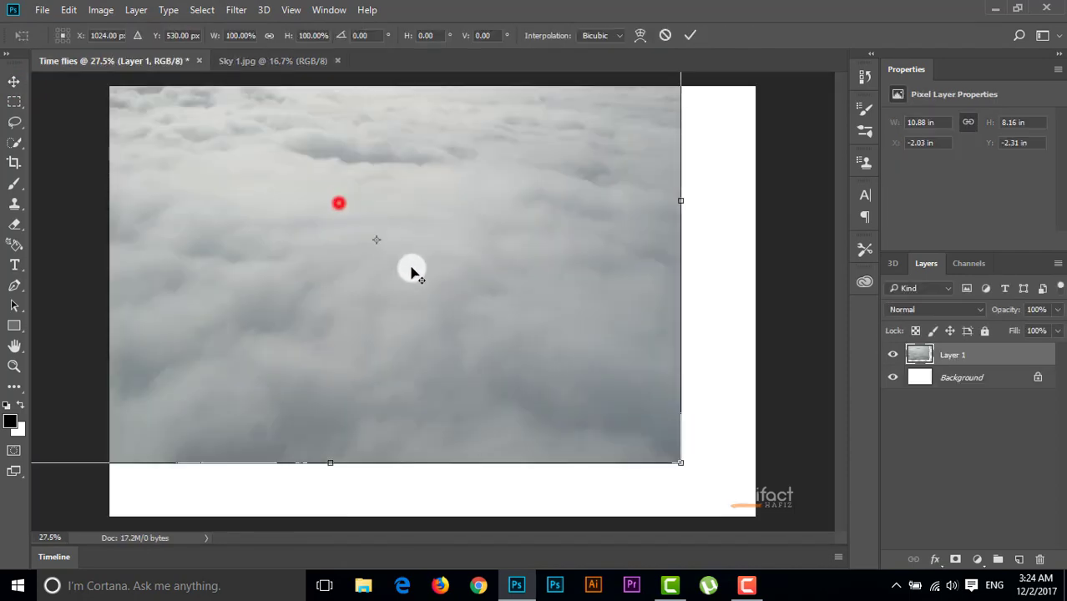
{"action": "left_click_drag", "start_coordinate": [410, 202], "coordinate": [539, 358]}
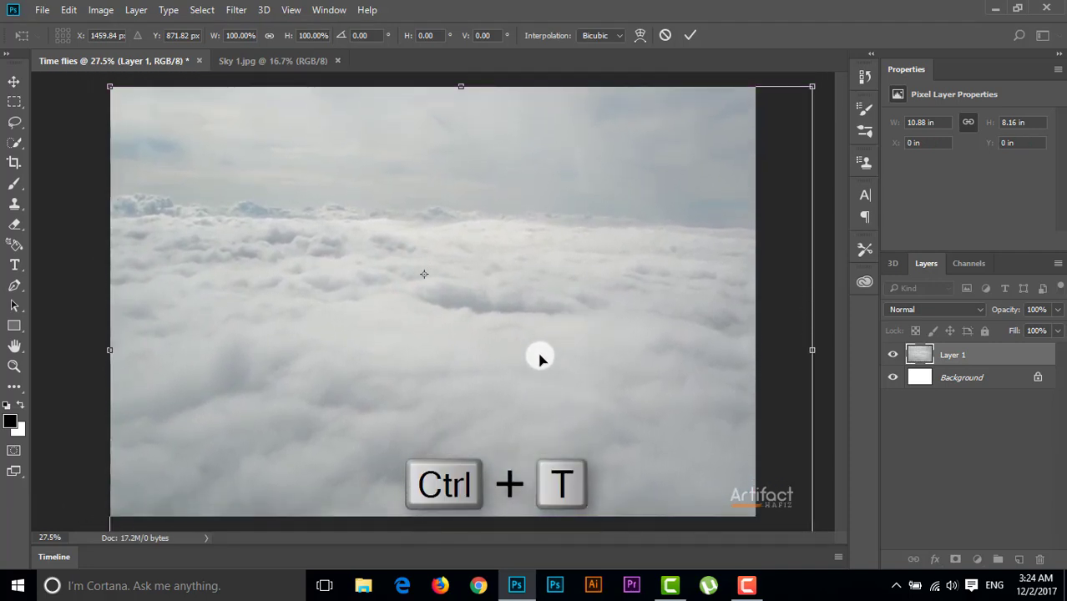
{"action": "scroll", "coordinate": [540, 360], "scroll_direction": "down", "scroll_amount": 3}
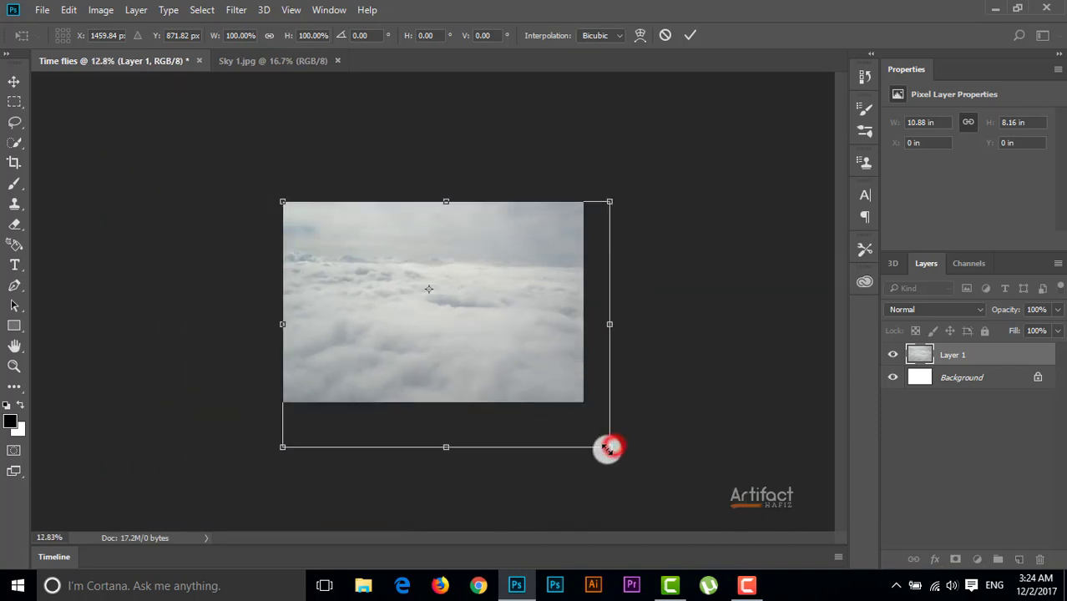
{"action": "key", "text": "shift"}
{"action": "left_click_drag", "start_coordinate": [609, 449], "coordinate": [592, 411]}
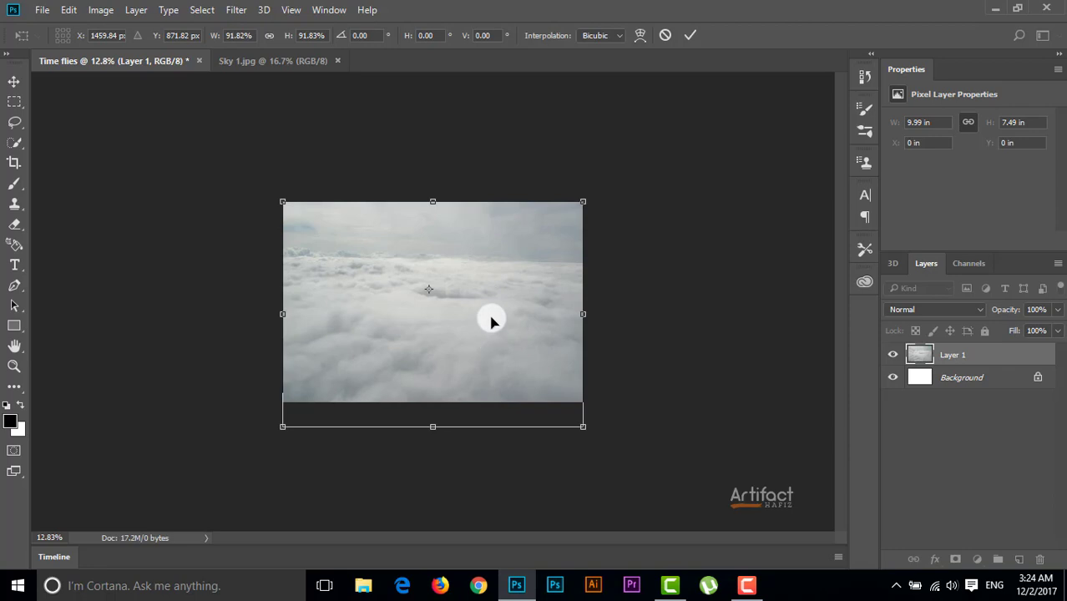
{"action": "key", "text": "ctrl+0"}
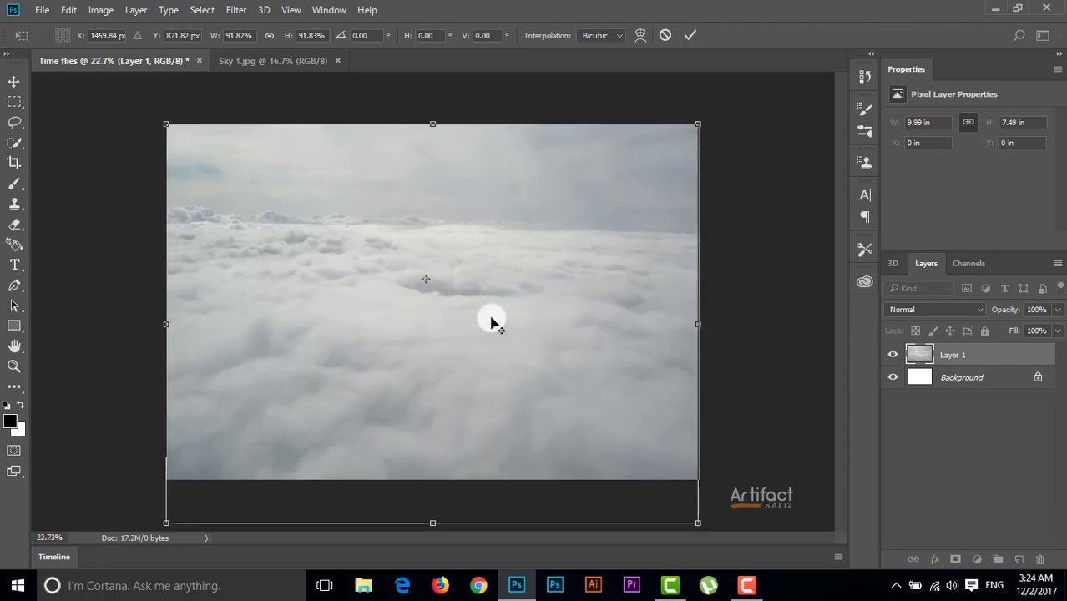
{"action": "left_click_drag", "start_coordinate": [491, 322], "coordinate": [493, 314]}
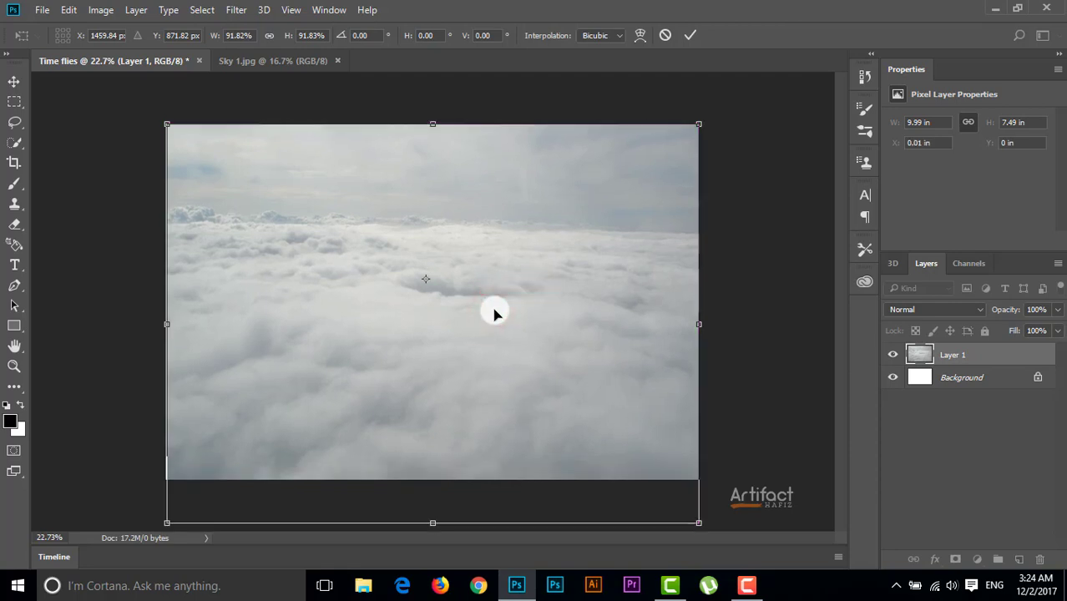
{"action": "left_click", "coordinate": [688, 37]}
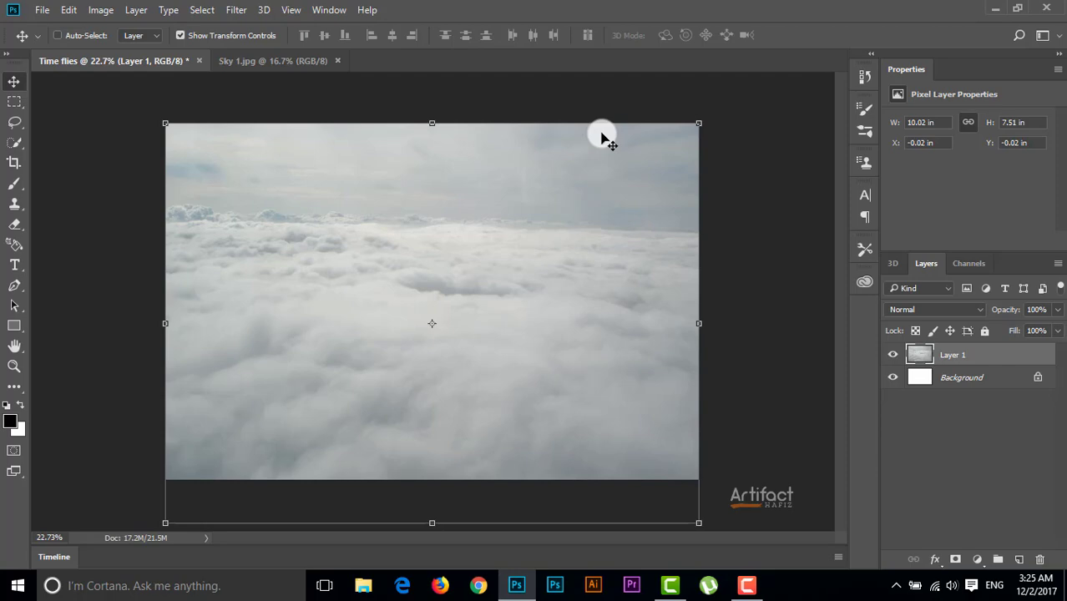
Open mountains-2591183.jpg and bring the mountain image into the Time flies document
{"action": "left_click", "coordinate": [35, 10]}
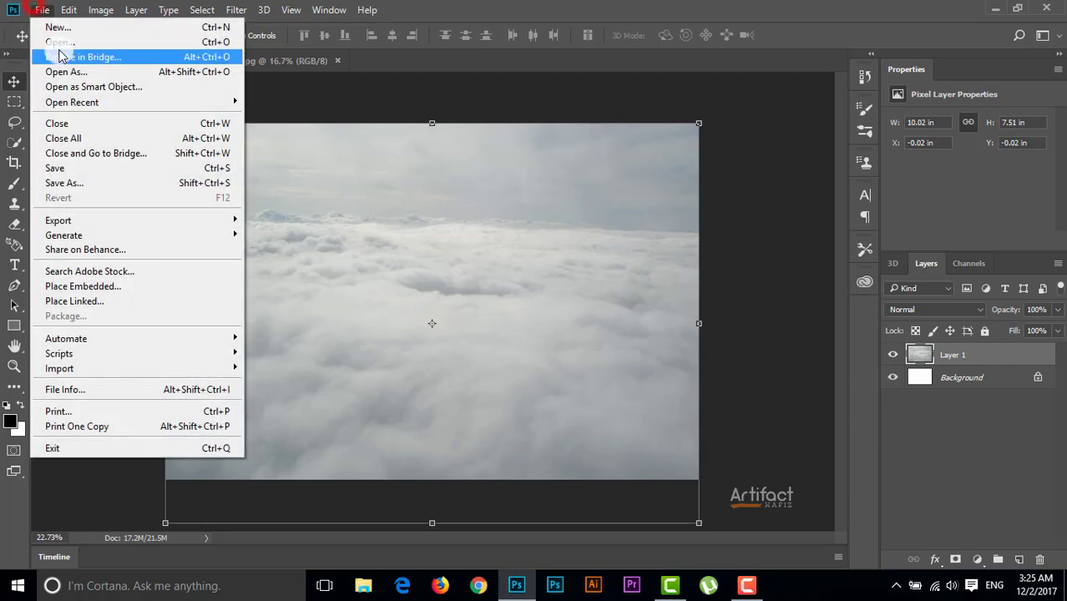
{"action": "left_click", "coordinate": [55, 41]}
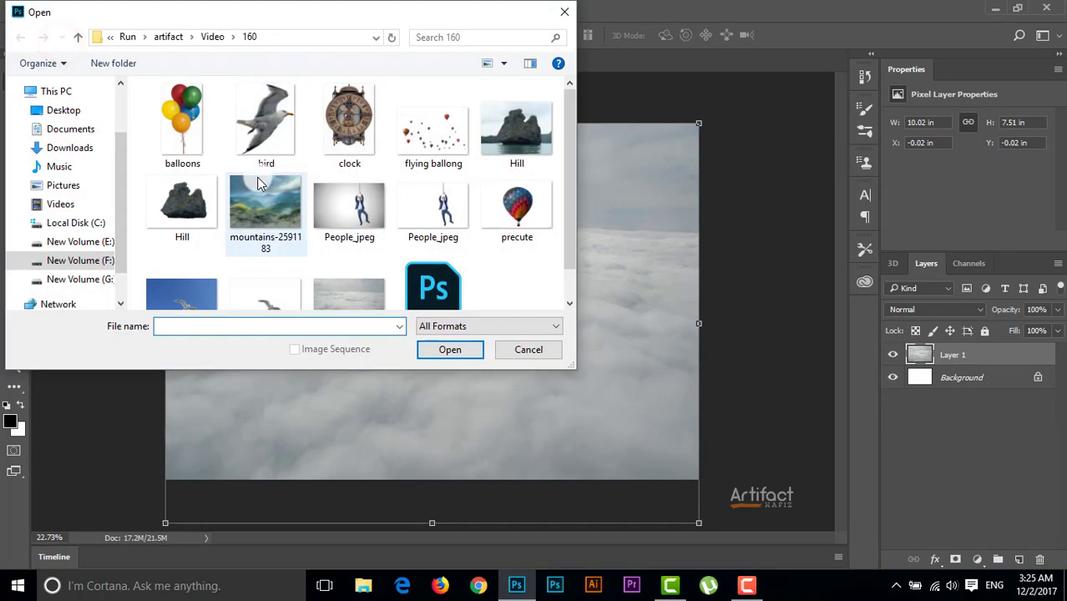
{"action": "double_click", "coordinate": [263, 205]}
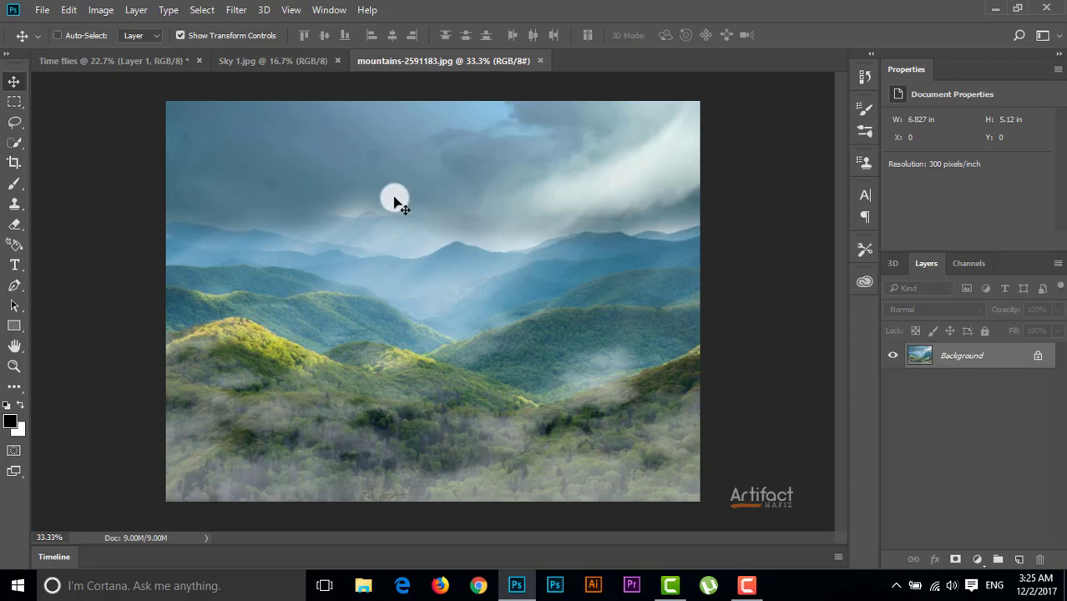
{"action": "left_click_drag", "start_coordinate": [393, 196], "coordinate": [331, 245]}
Align the mountain layer to the canvas's upper-left corner and scale it proportionally to about 147% to cover the canvas
{"action": "left_click_drag", "start_coordinate": [394, 232], "coordinate": [414, 257]}
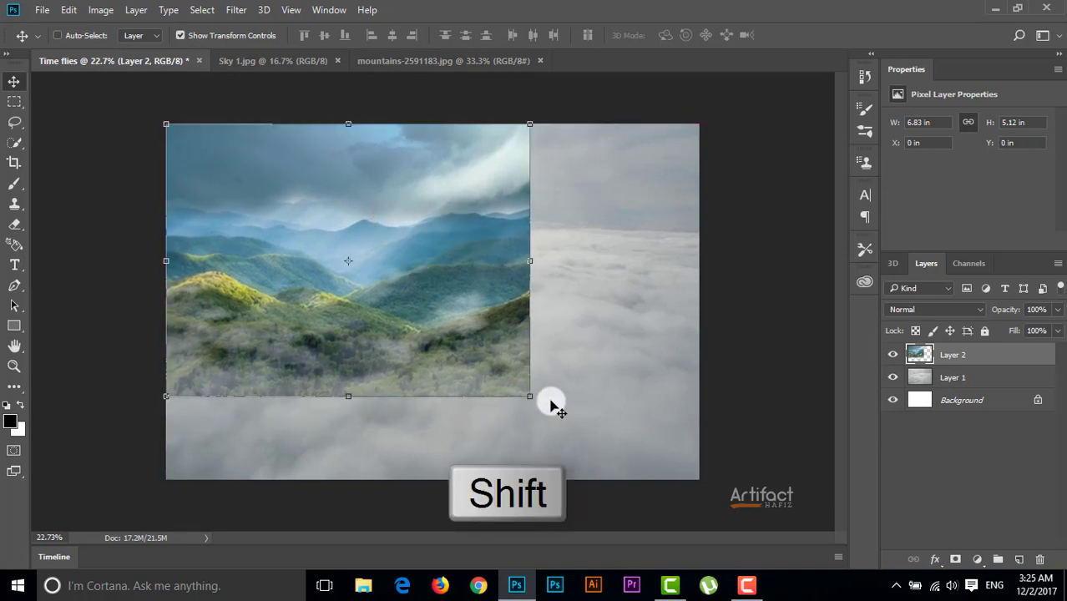
{"action": "left_click_drag", "start_coordinate": [534, 402], "coordinate": [726, 499]}
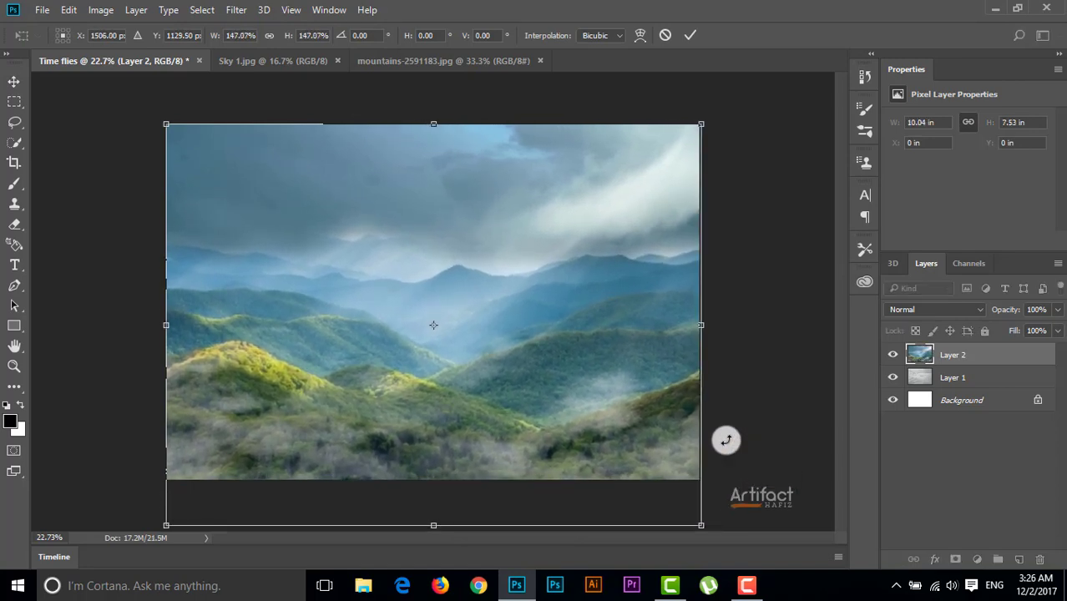
{"action": "left_click", "coordinate": [692, 33]}
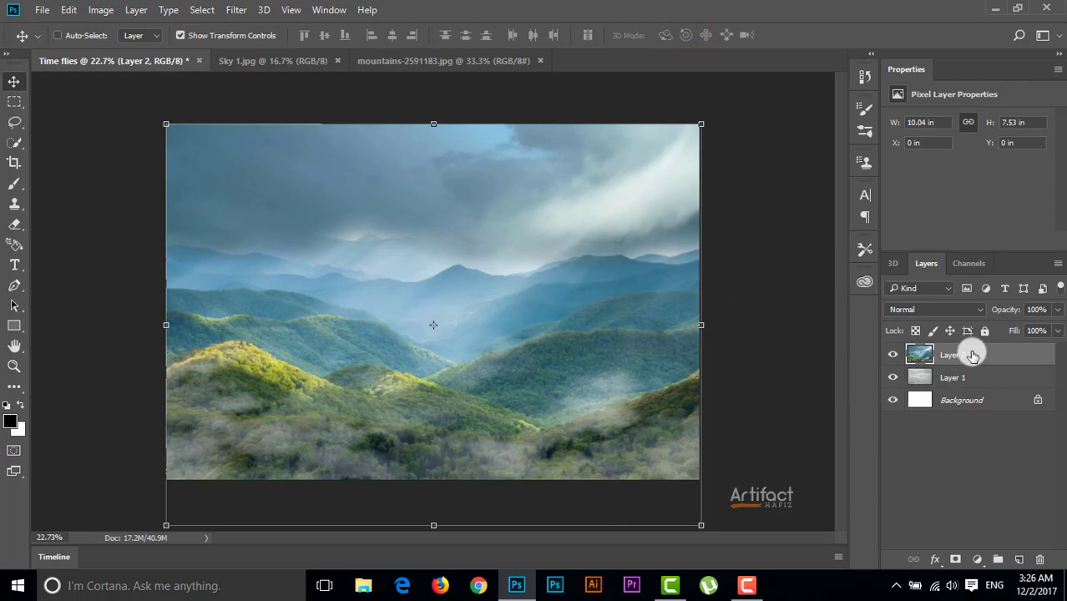
Rename the cloud layer "Sky" and the mountain layer "Mountain"
{"action": "double_click", "coordinate": [948, 375]}
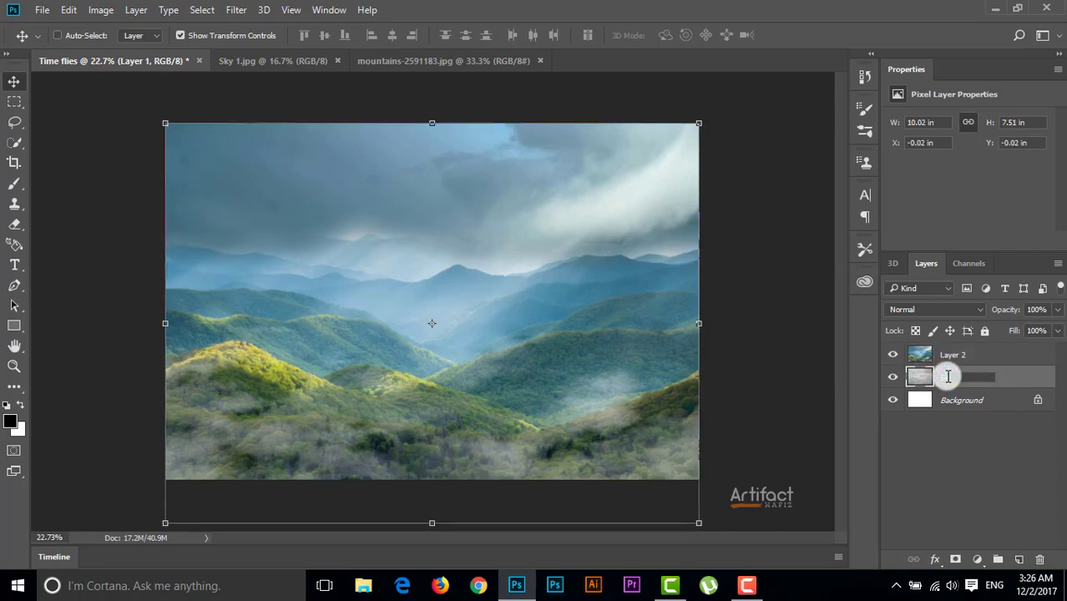
{"action": "type", "text": "Sky"}
{"action": "key", "text": "Return"}
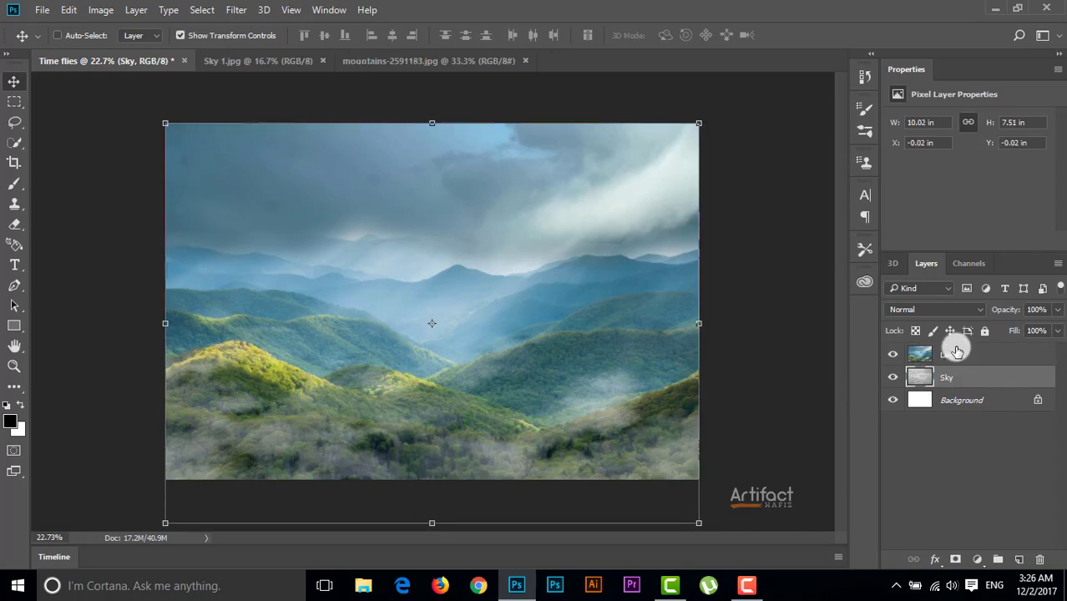
{"action": "double_click", "coordinate": [956, 356]}
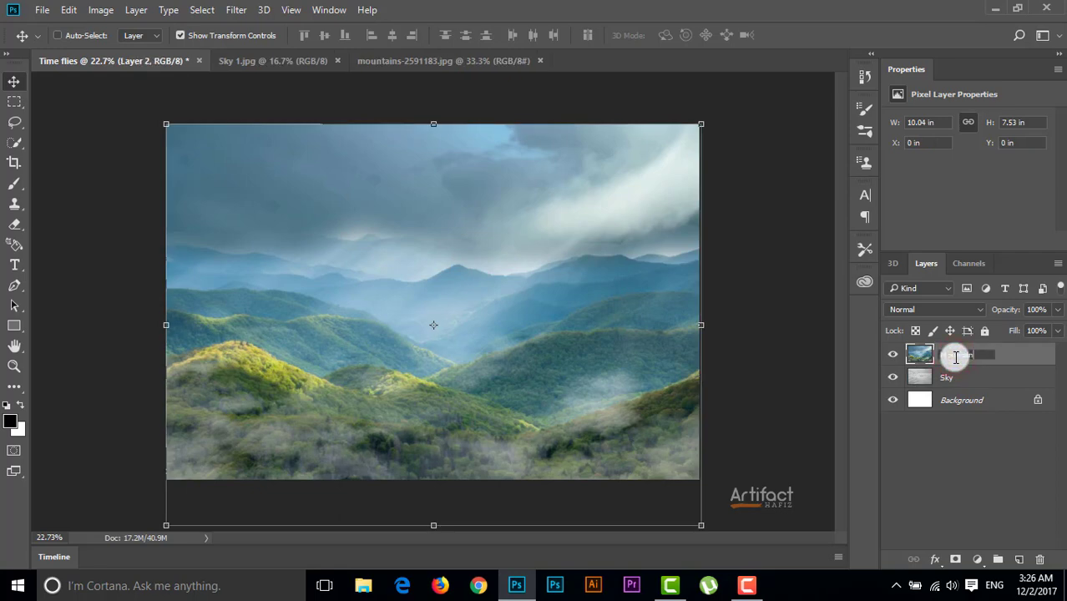
{"action": "key", "text": "Return"}
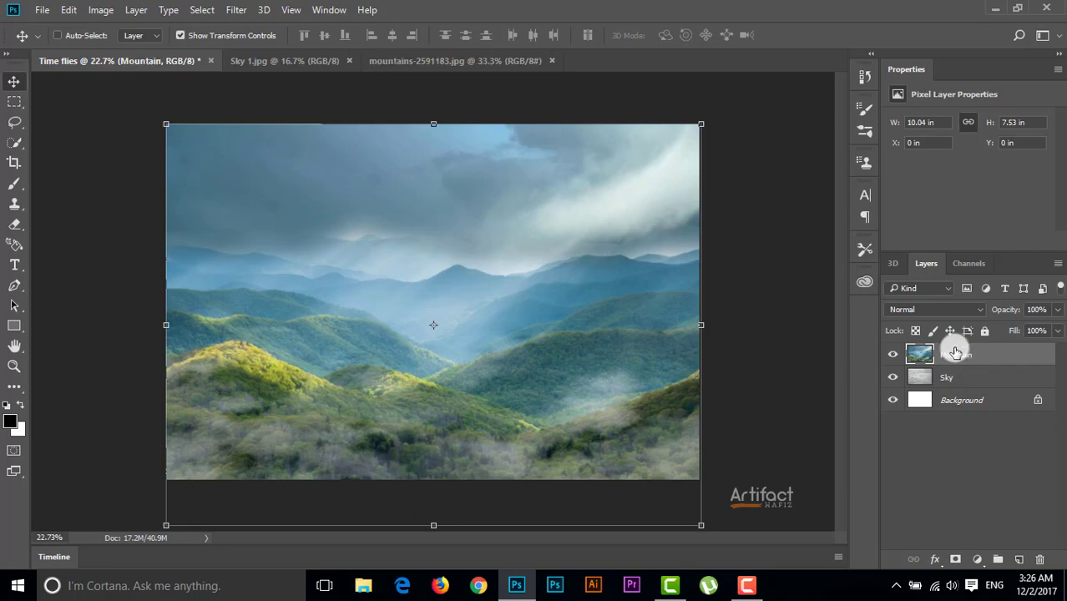
Move the Mountain layer below the Sky layer and add a layer mask to Sky
{"action": "left_click_drag", "start_coordinate": [965, 355], "coordinate": [962, 385]}
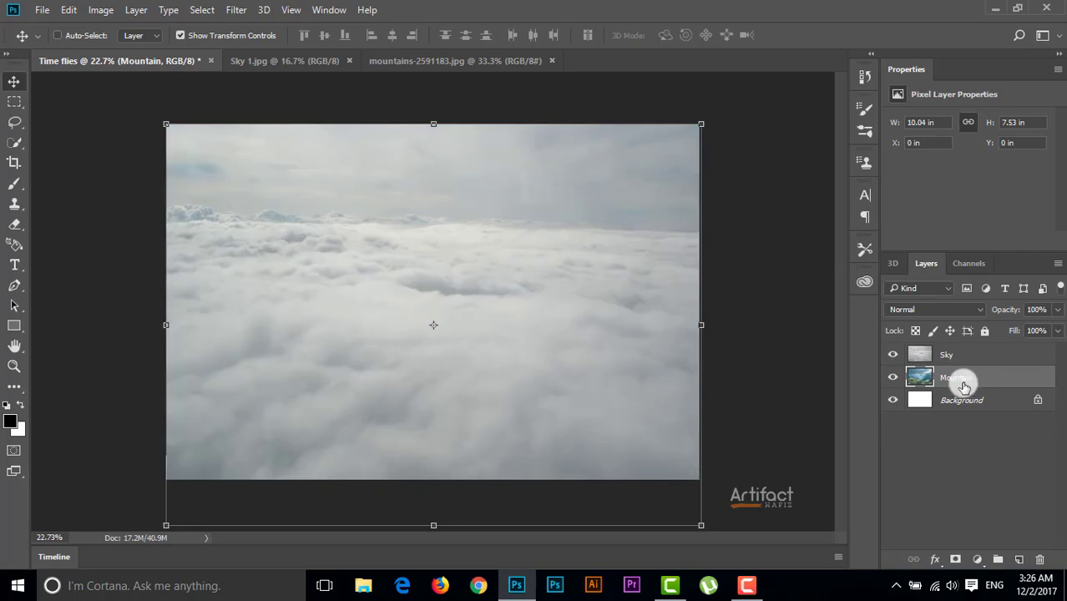
{"action": "left_click", "coordinate": [958, 359]}
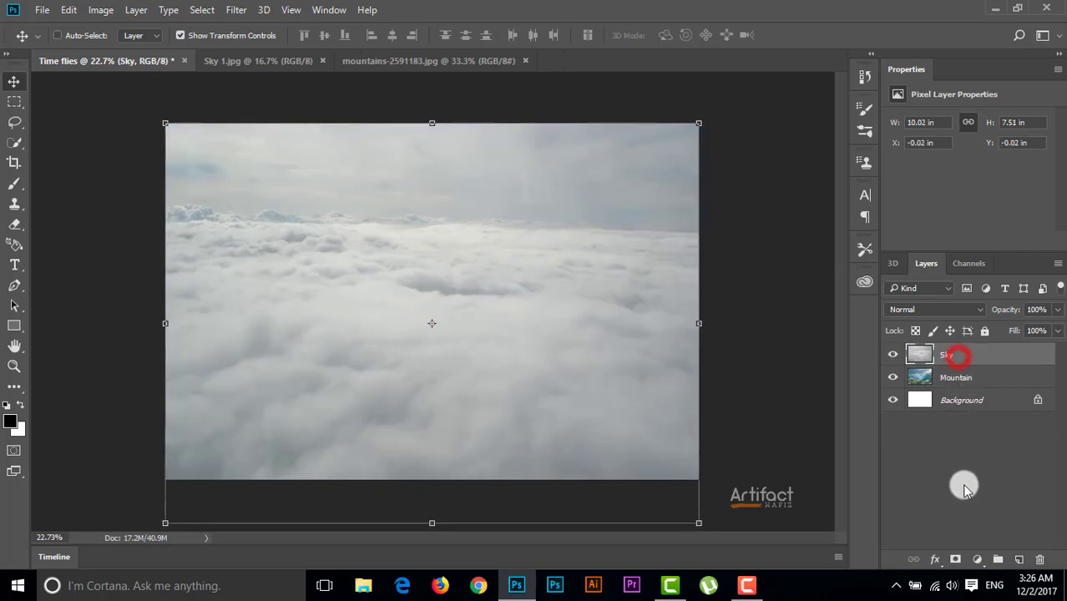
{"action": "left_click", "coordinate": [952, 561]}
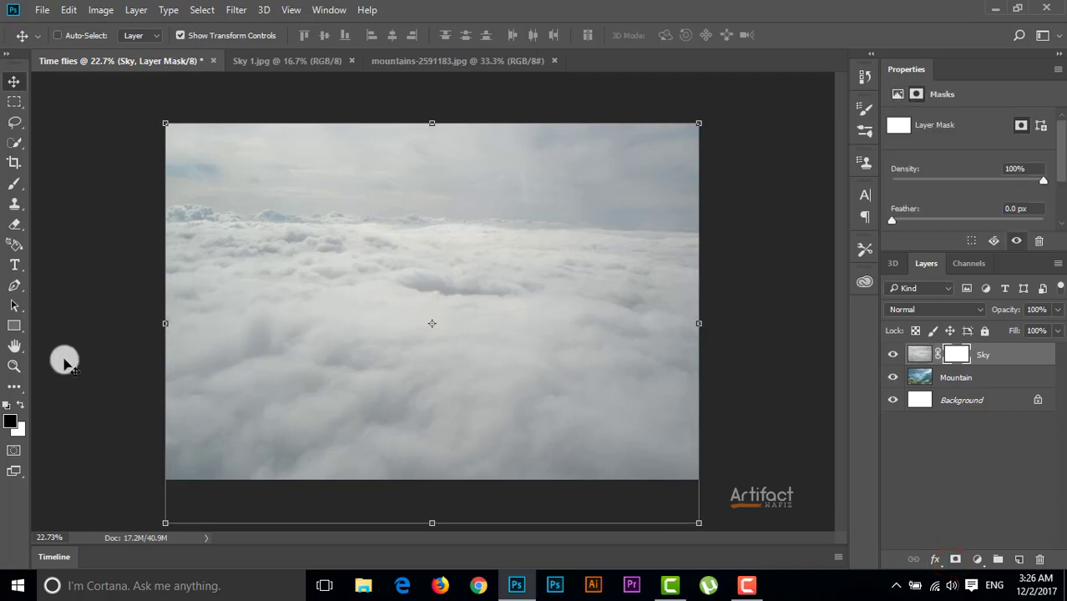
Mask out the upper part of the Sky layer with a black Soft Round brush at 1000 px and 0% hardness
{"action": "left_click", "coordinate": [20, 406]}
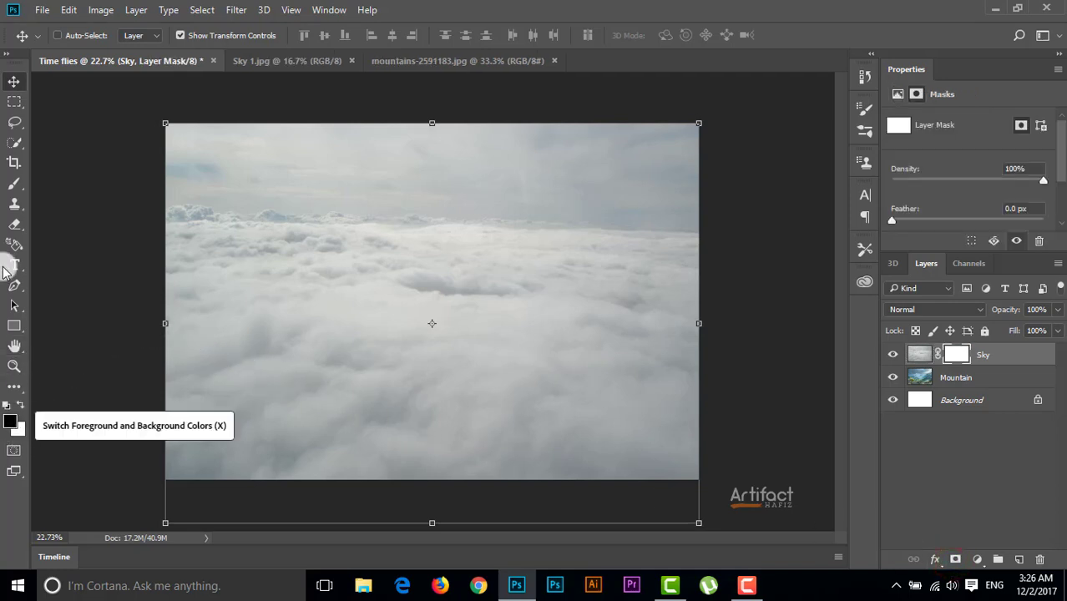
{"action": "left_click", "coordinate": [14, 183]}
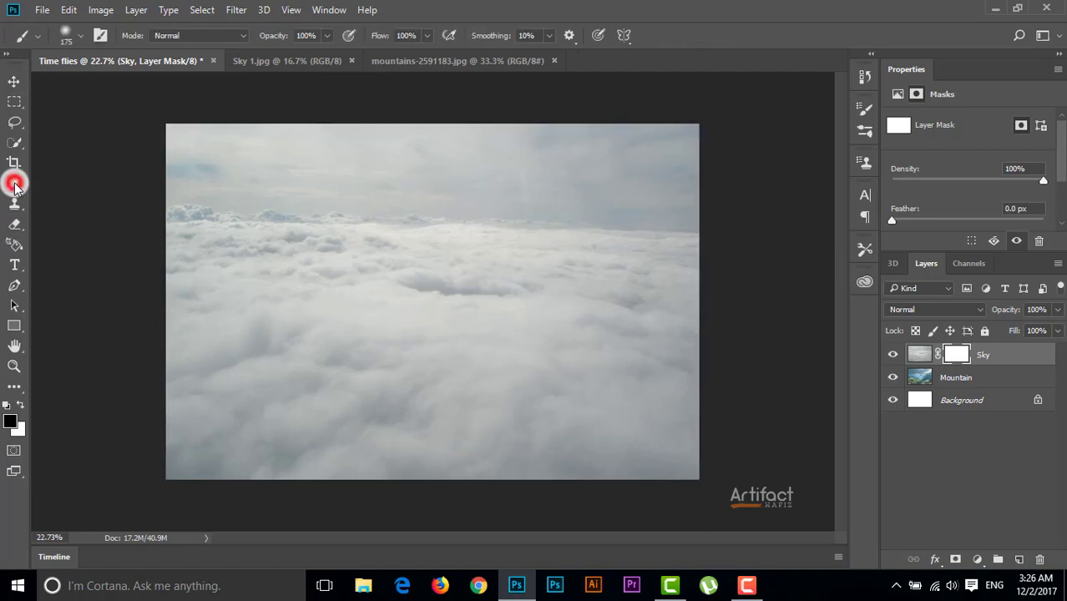
{"action": "left_click", "coordinate": [58, 42]}
{"action": "left_click", "coordinate": [57, 152]}
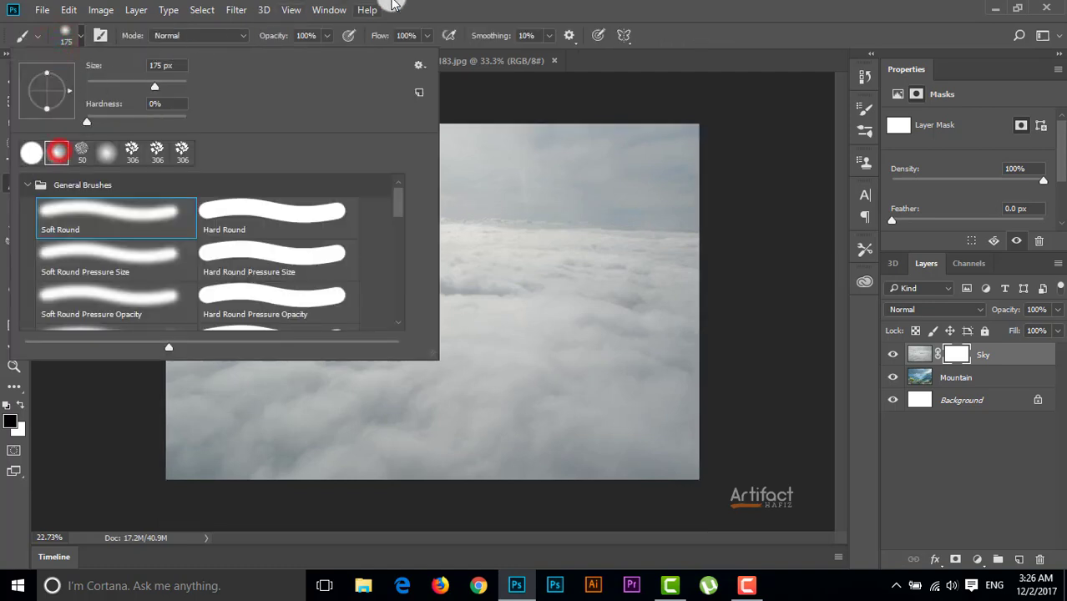
{"action": "left_click", "coordinate": [469, 5]}
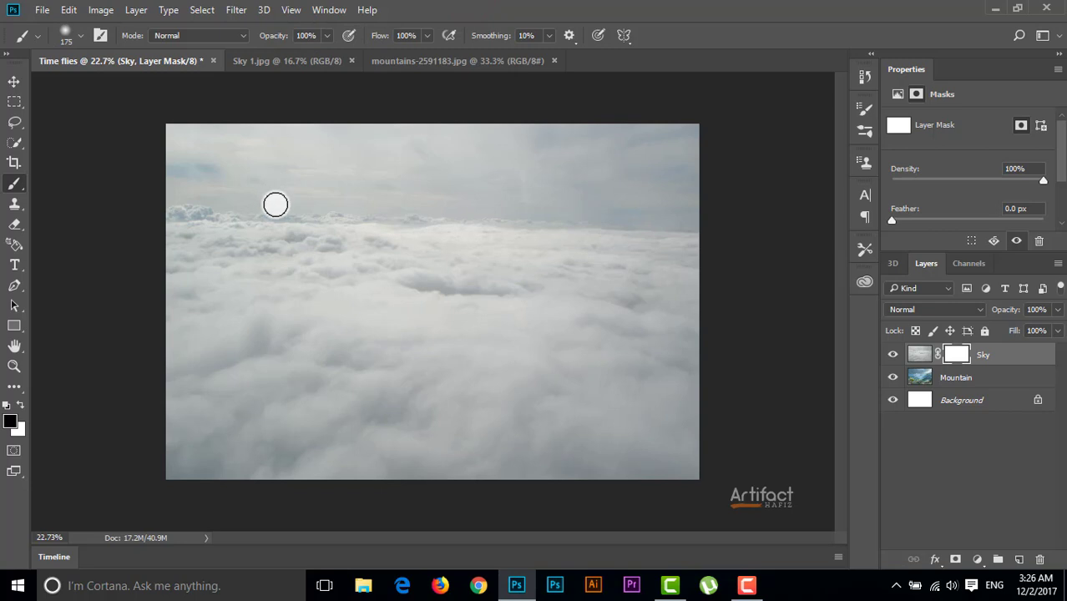
{"action": "key", "text": "bracketright"}
{"action": "key", "text": "bracketright"}
{"action": "key", "text": "bracketright"}
{"action": "key", "text": "bracketright"}
{"action": "key", "text": "bracketright"}
{"action": "key", "text": "bracketright"}
{"action": "key", "text": "bracketright"}
{"action": "key", "text": "bracketright"}
{"action": "key", "text": "bracketright"}
{"action": "key", "text": "bracketright"}
{"action": "key", "text": "bracketright"}
{"action": "key", "text": "bracketright"}
{"action": "key", "text": "bracketright"}
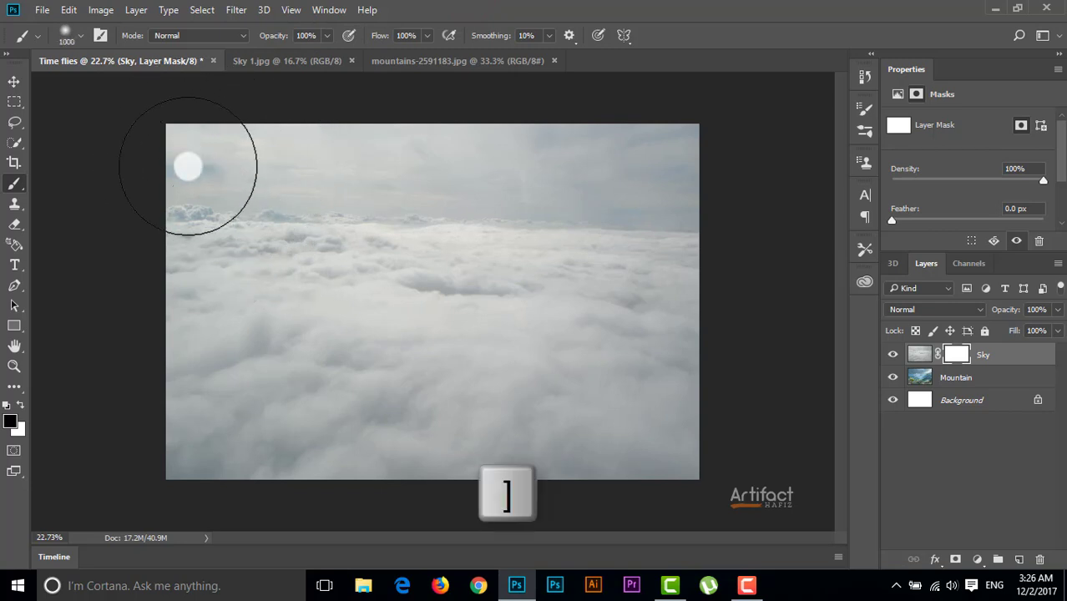
{"action": "mouse_move", "coordinate": [181, 176]}
{"action": "left_mouse_down"}
{"action": "mouse_move", "coordinate": [581, 154]}
{"action": "mouse_move", "coordinate": [724, 177]}
{"action": "mouse_move", "coordinate": [439, 182]}
{"action": "mouse_move", "coordinate": [191, 209]}
{"action": "mouse_move", "coordinate": [715, 186]}
{"action": "mouse_move", "coordinate": [162, 255]}
{"action": "mouse_move", "coordinate": [545, 207]}
{"action": "mouse_move", "coordinate": [295, 221]}
{"action": "mouse_move", "coordinate": [576, 243]}
{"action": "left_mouse_up"}
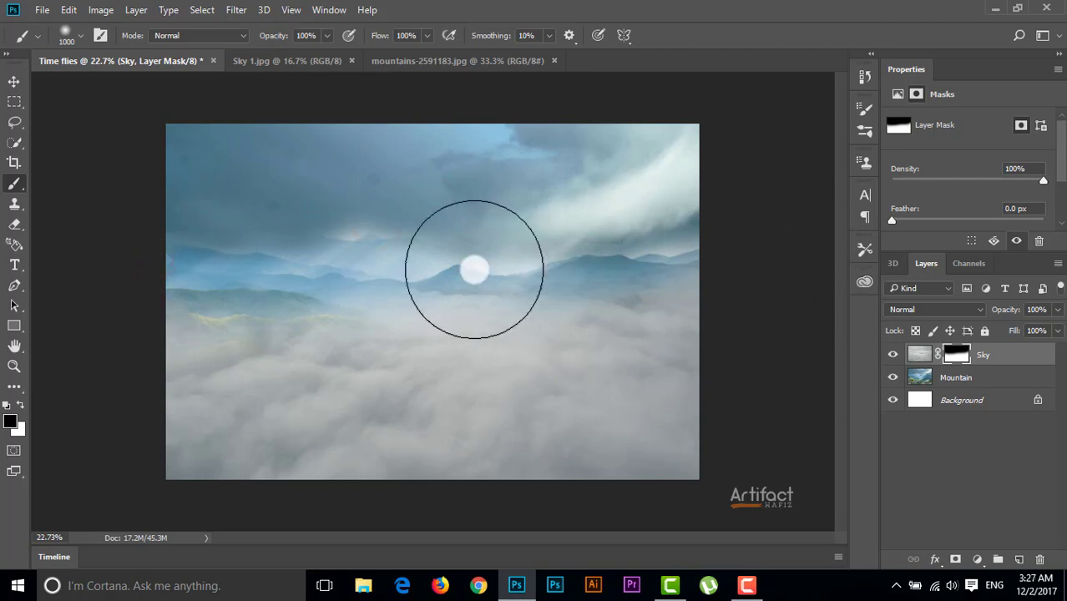
{"action": "left_click", "coordinate": [20, 80]}
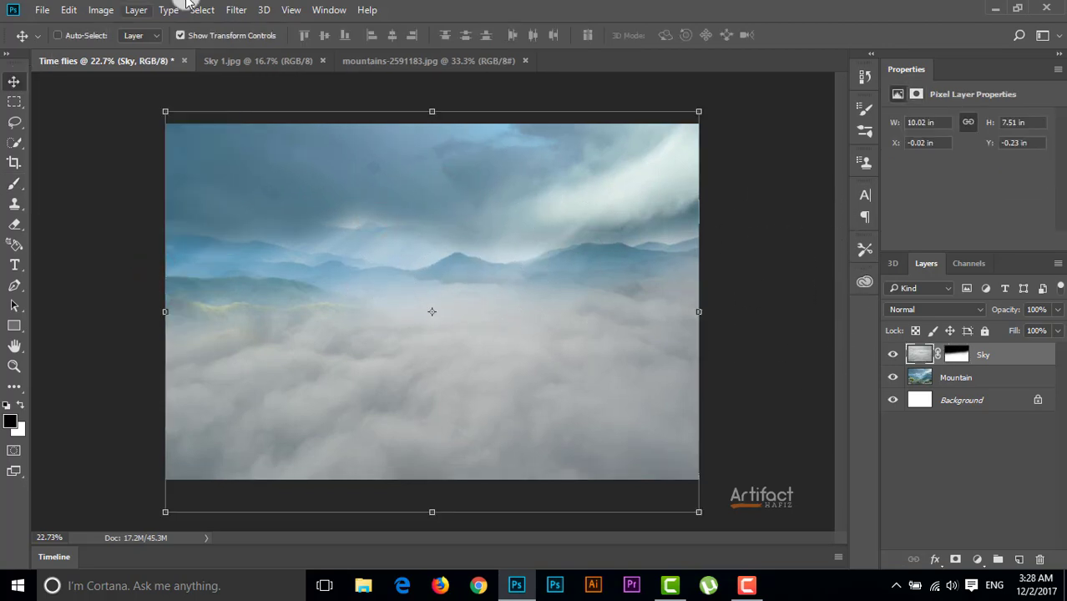
Open the transparent People_jpeg.png image of the man hanging from a rope
{"action": "left_click", "coordinate": [39, 9]}
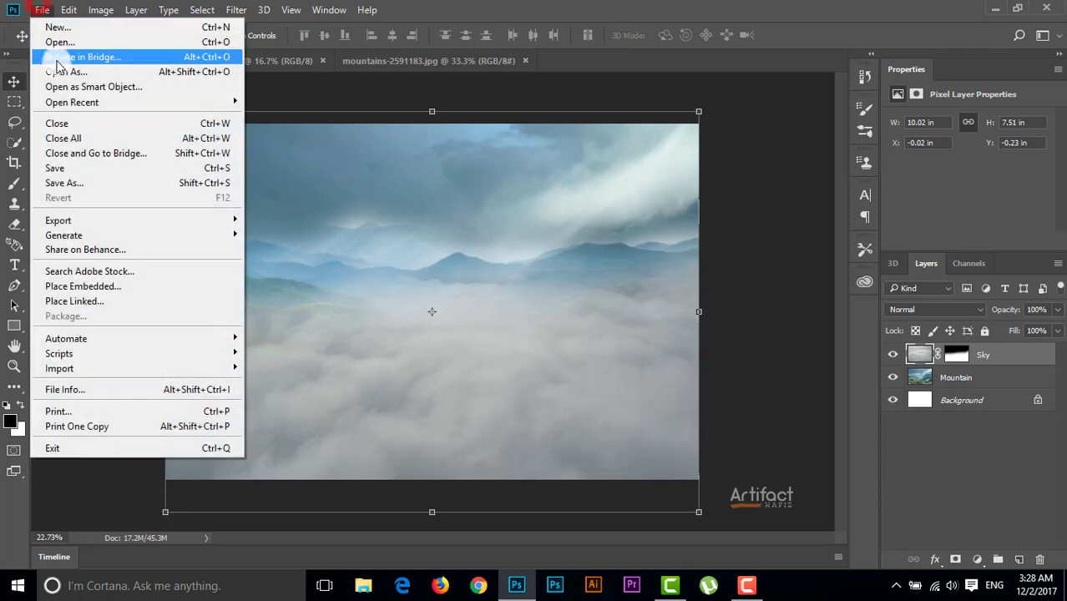
{"action": "left_click", "coordinate": [53, 40]}
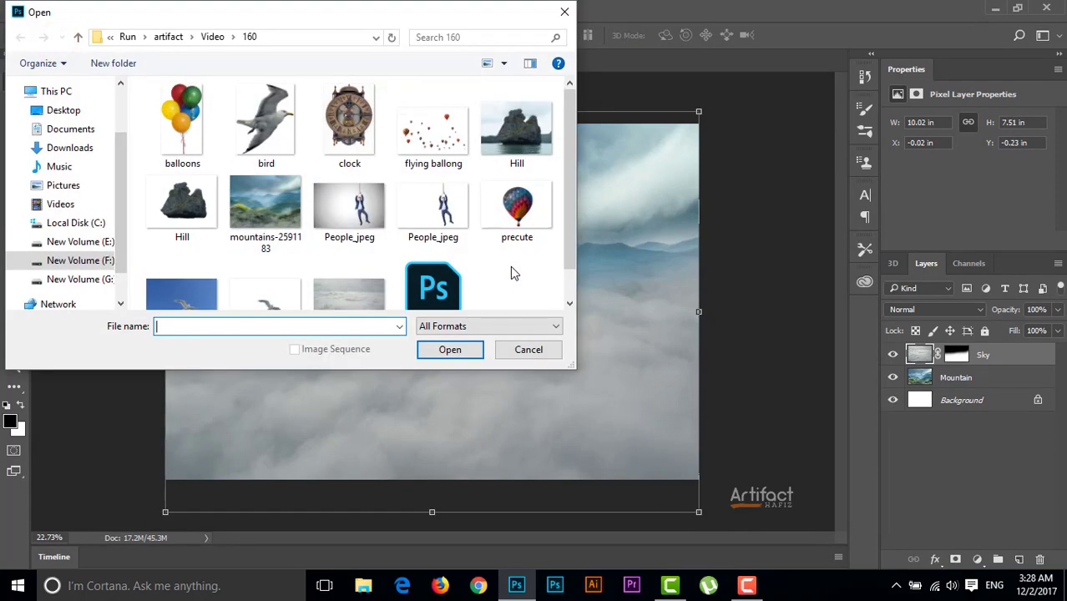
{"action": "scroll", "coordinate": [512, 273], "scroll_direction": "down", "scroll_amount": 1}
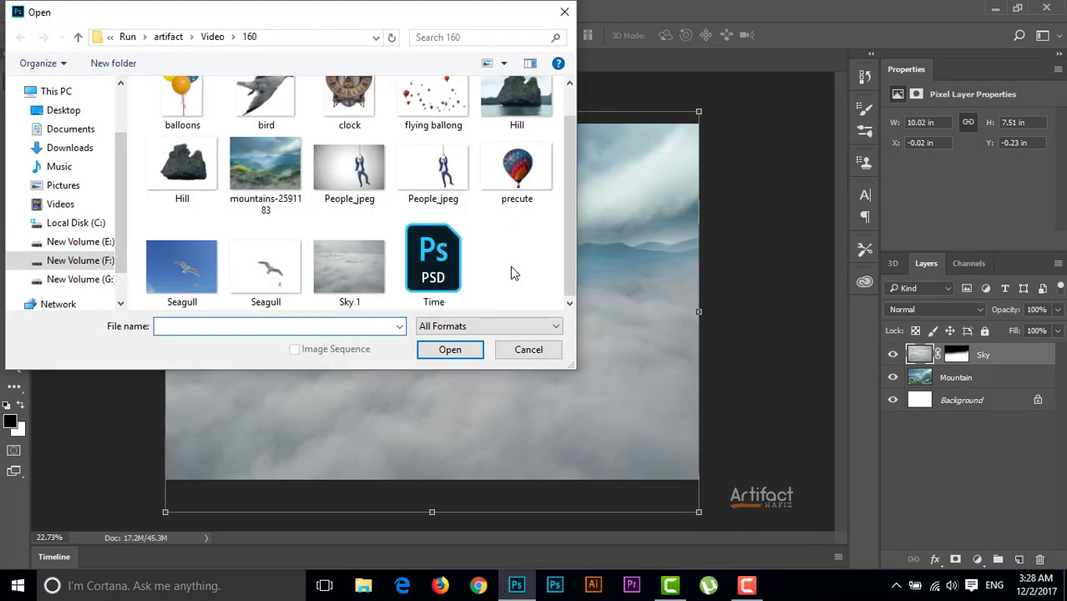
{"action": "double_click", "coordinate": [432, 175]}
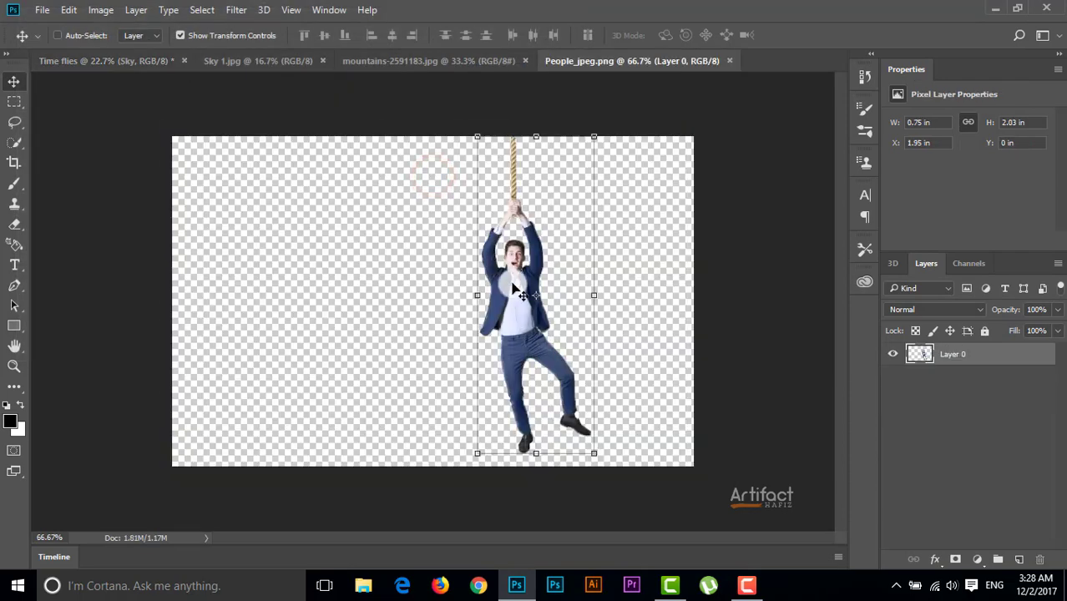
Bring the hanging man into the Time flies document, scale him to about 122%, and place him near the canvas centre
{"action": "left_click_drag", "start_coordinate": [516, 288], "coordinate": [481, 234]}
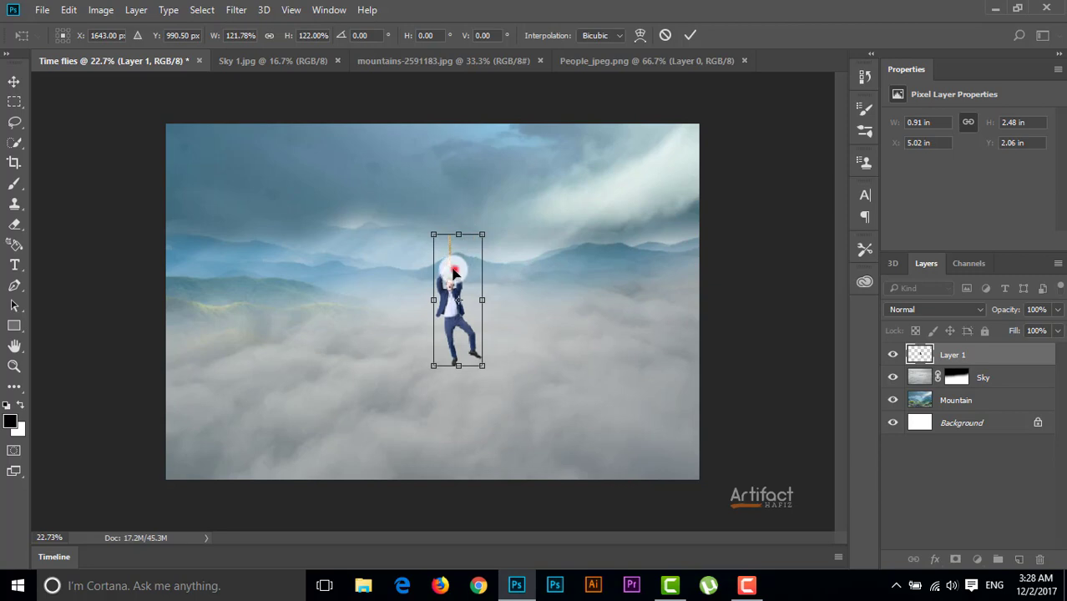
{"action": "mouse_move", "coordinate": [453, 271]}
{"action": "left_mouse_down"}
{"action": "mouse_move", "coordinate": [443, 263]}
{"action": "mouse_move", "coordinate": [452, 273]}
{"action": "left_mouse_up"}
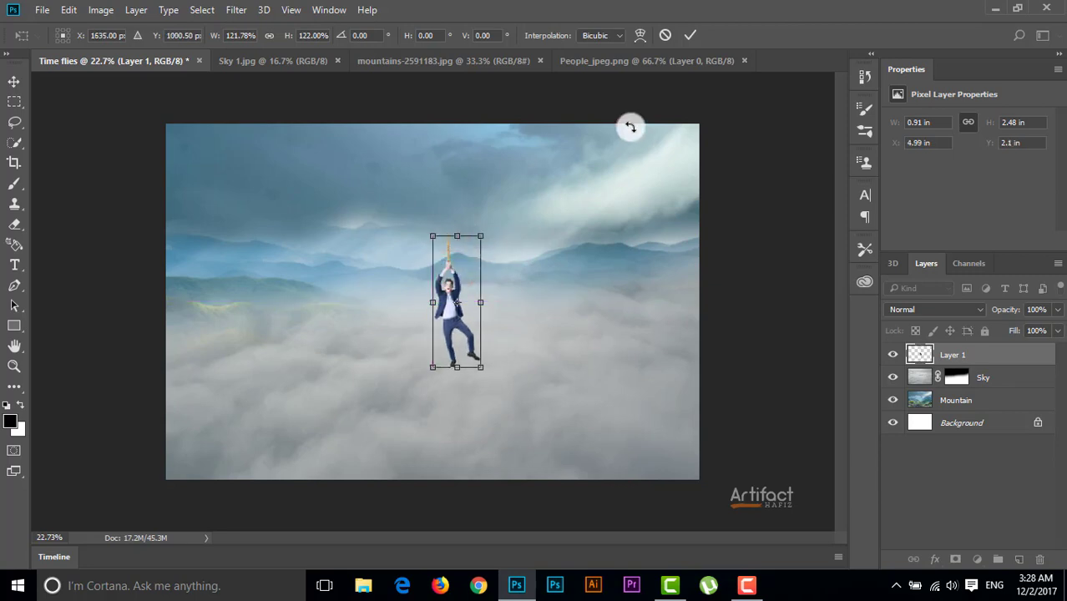
{"action": "left_click", "coordinate": [690, 34]}
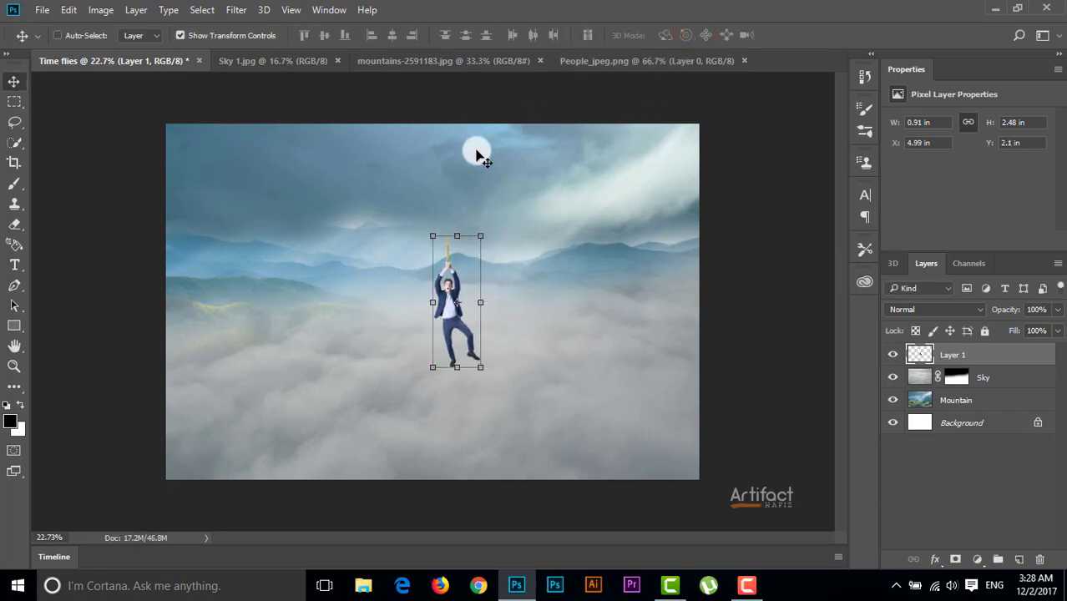
Open clock.png and bring the clock into the Time flies document above the hanging man
{"action": "left_click", "coordinate": [41, 9]}
{"action": "left_click", "coordinate": [47, 39]}
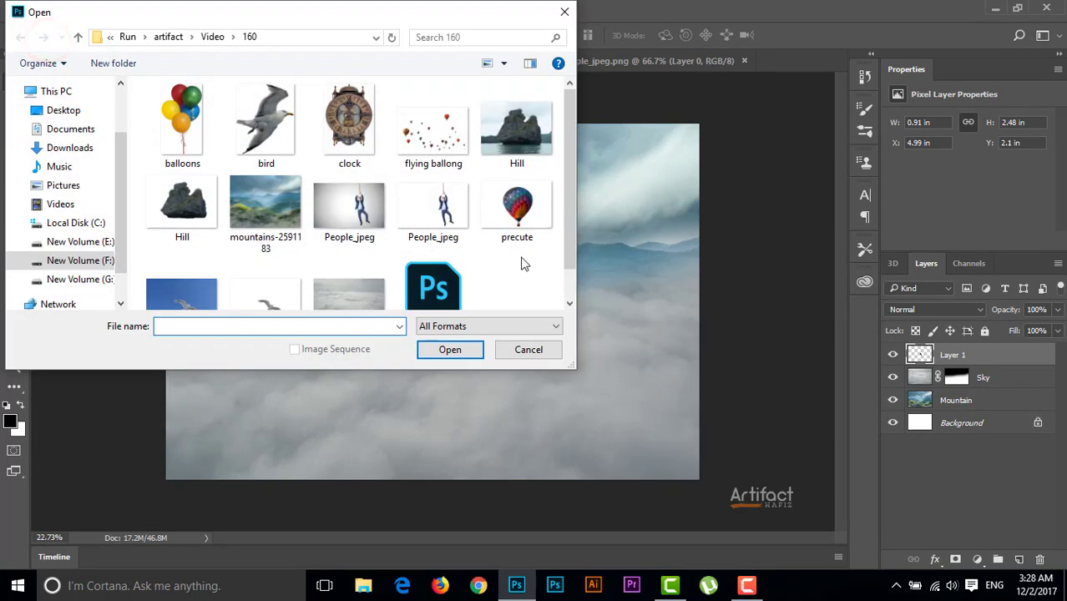
{"action": "scroll", "coordinate": [467, 260], "scroll_direction": "down", "scroll_amount": 1}
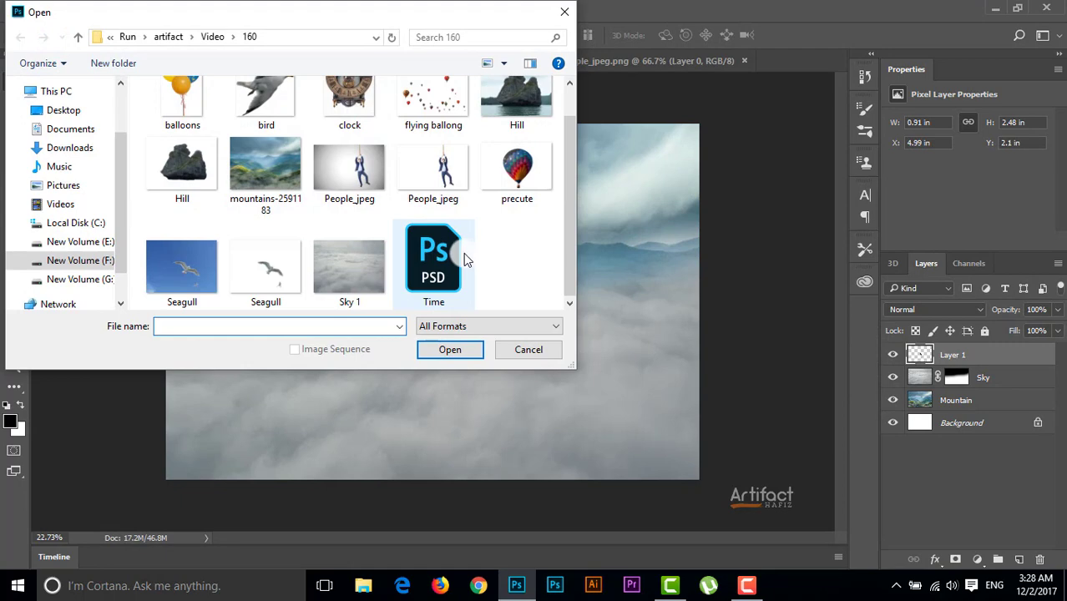
{"action": "scroll", "coordinate": [464, 253], "scroll_direction": "up", "scroll_amount": 1}
{"action": "double_click", "coordinate": [345, 135]}
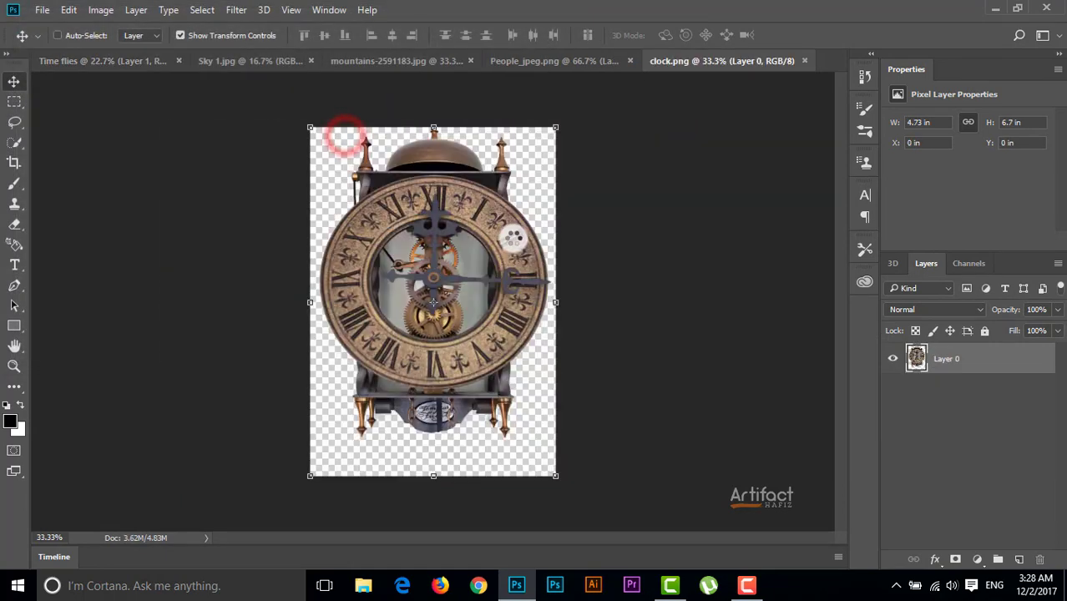
{"action": "left_click_drag", "start_coordinate": [472, 240], "coordinate": [422, 199]}
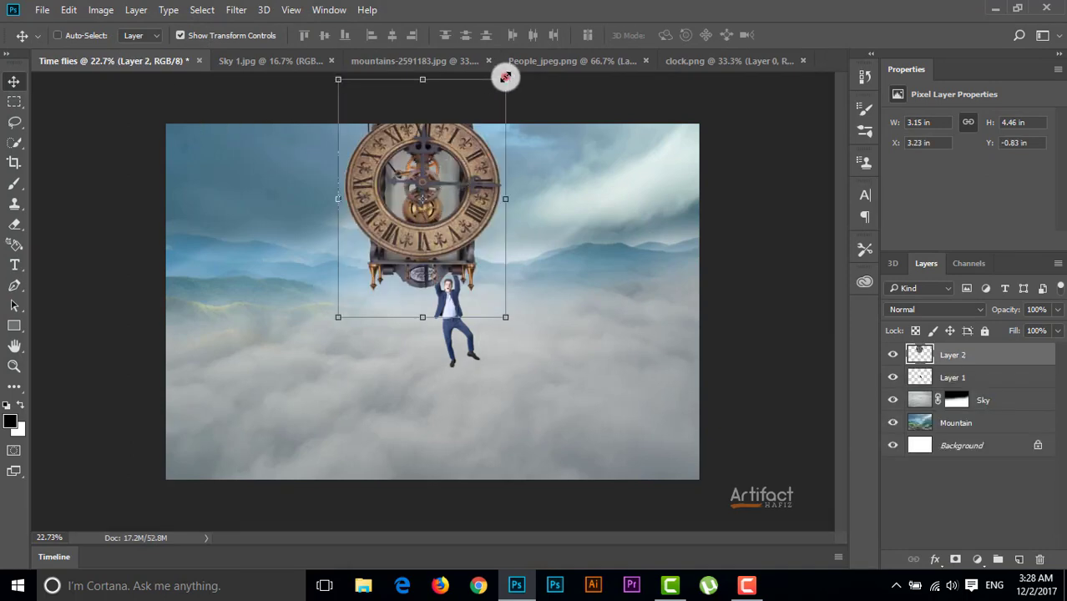
Scale the clock proportionally to about 25% and position it directly over the rope above the man's hands
{"action": "left_click_drag", "start_coordinate": [505, 77], "coordinate": [466, 237]}
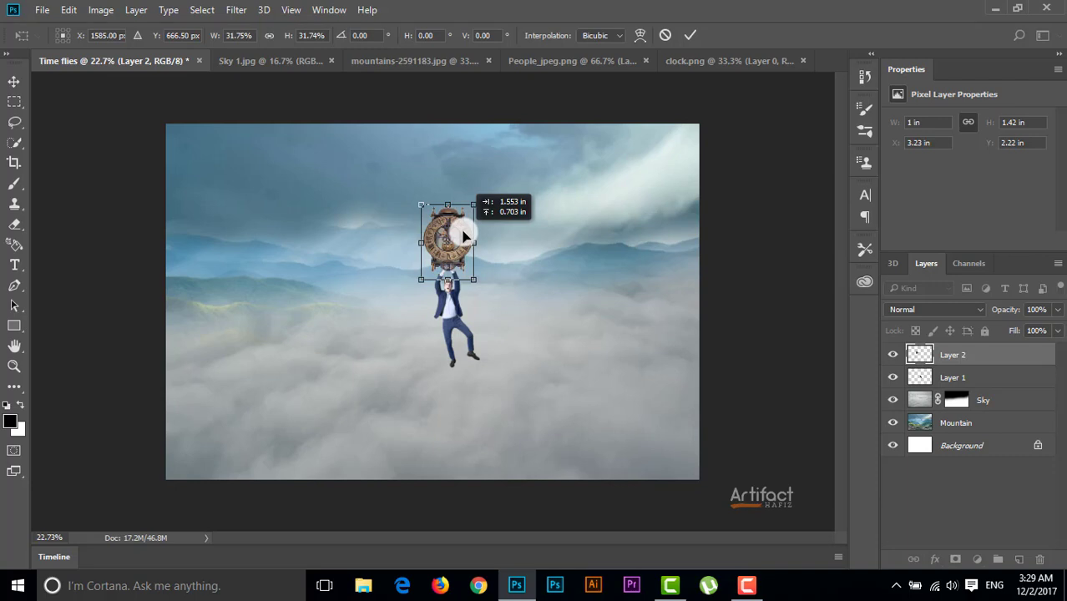
{"action": "left_click_drag", "start_coordinate": [465, 237], "coordinate": [465, 237]}
{"action": "left_click_drag", "start_coordinate": [474, 204], "coordinate": [463, 241]}
{"action": "key", "text": "Left"}
{"action": "key", "text": "Left"}
{"action": "key", "text": "Left"}
{"action": "key", "text": "Left"}
{"action": "key", "text": "Left"}
{"action": "key", "text": "Left"}
{"action": "key", "text": "Left"}
{"action": "key", "text": "Left"}
{"action": "key", "text": "Left"}
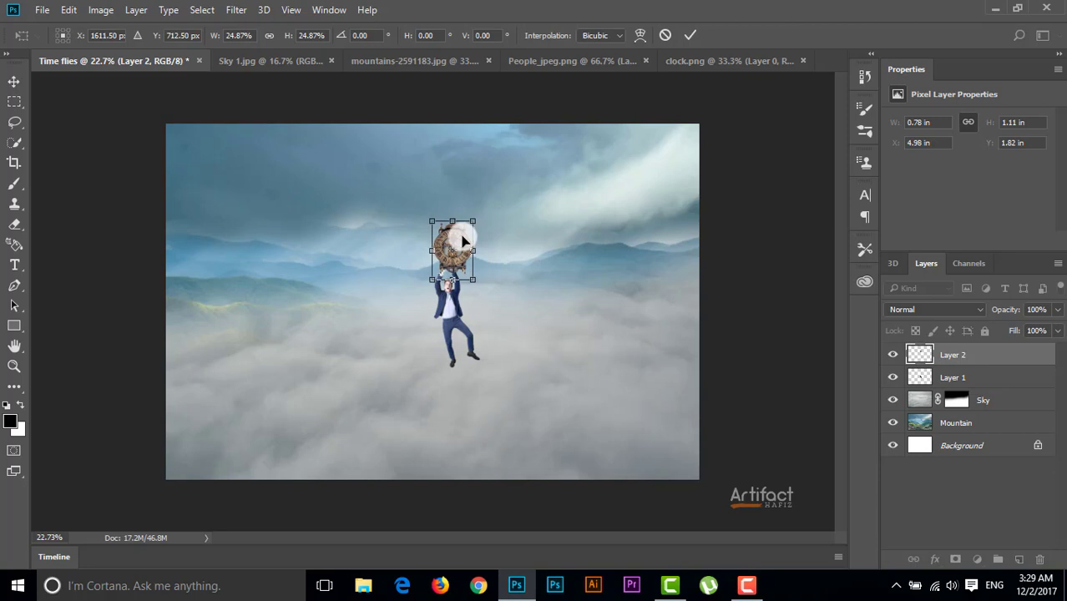
{"action": "key", "text": "Right"}
{"action": "key", "text": "Right"}
{"action": "key", "text": "Right"}
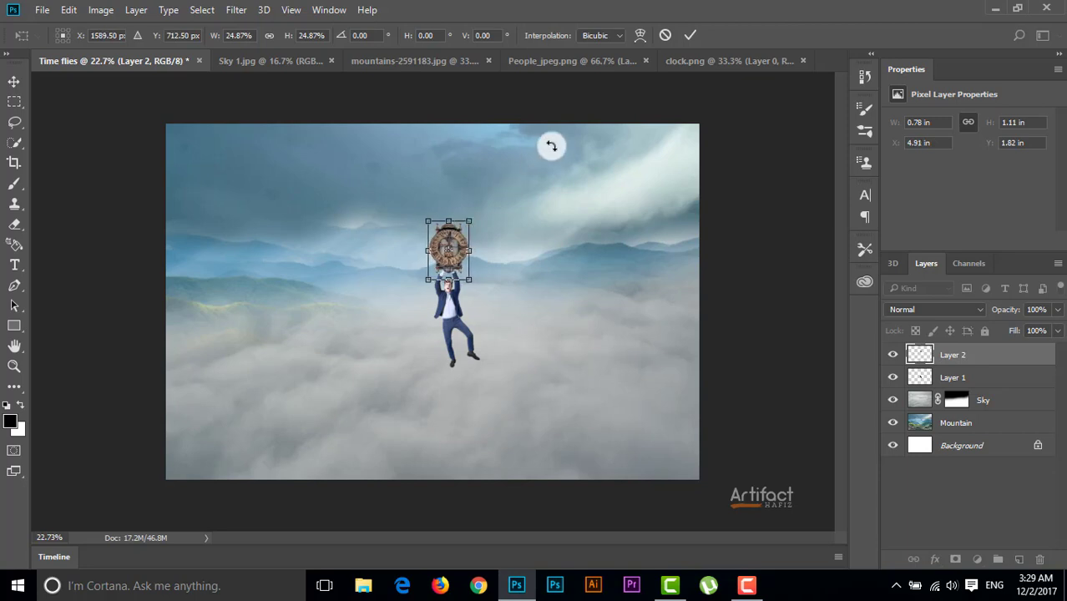
{"action": "left_click", "coordinate": [689, 34]}
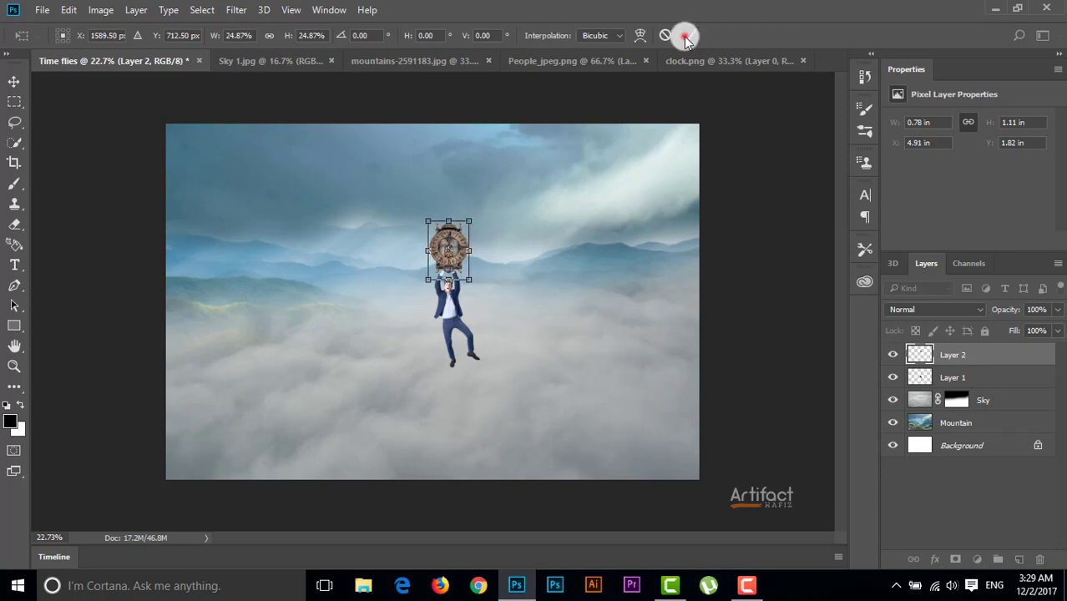
Rename the clock layer "Clock" and the man's layer "Subjext"
{"action": "double_click", "coordinate": [955, 354]}
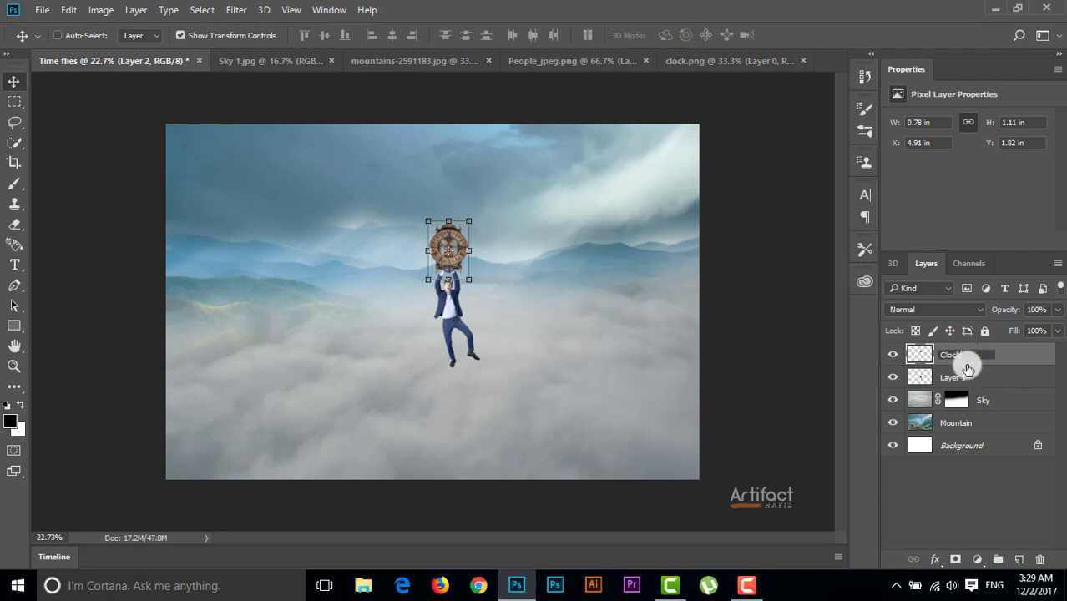
{"action": "double_click", "coordinate": [964, 377]}
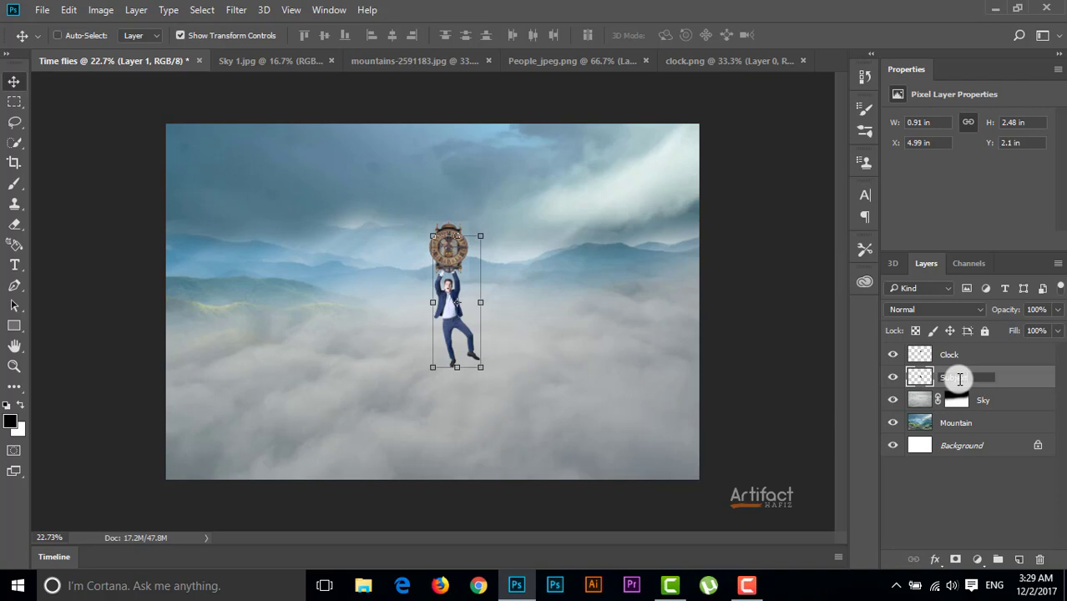
{"action": "key", "text": "Return"}
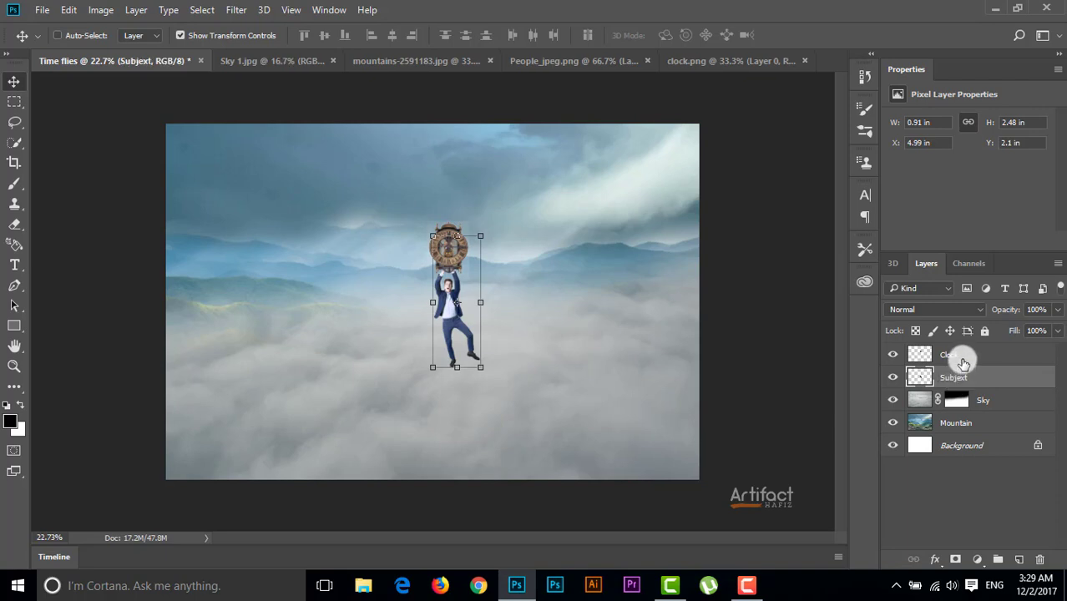
Select the Clock layer and toggle its visibility off and on to compare the composite
{"action": "left_click", "coordinate": [962, 357]}
{"action": "left_click", "coordinate": [891, 365]}
{"action": "left_click", "coordinate": [892, 364]}
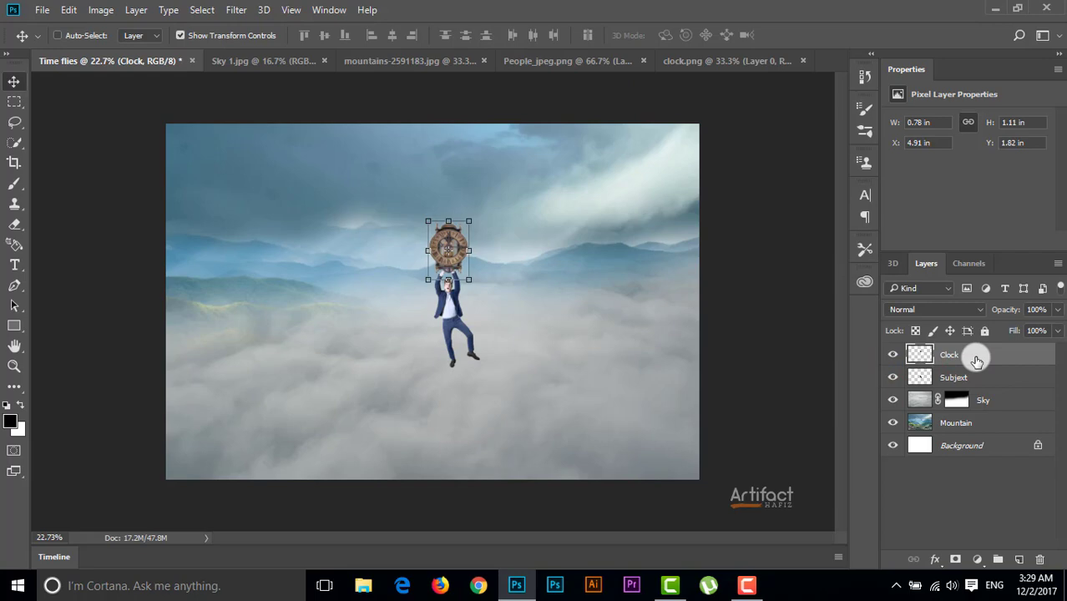
Open balloons.png, bring the balloons into the Time flies document above the clock, and name their layer "Ballons"
{"action": "left_click", "coordinate": [40, 10]}
{"action": "left_click", "coordinate": [60, 42]}
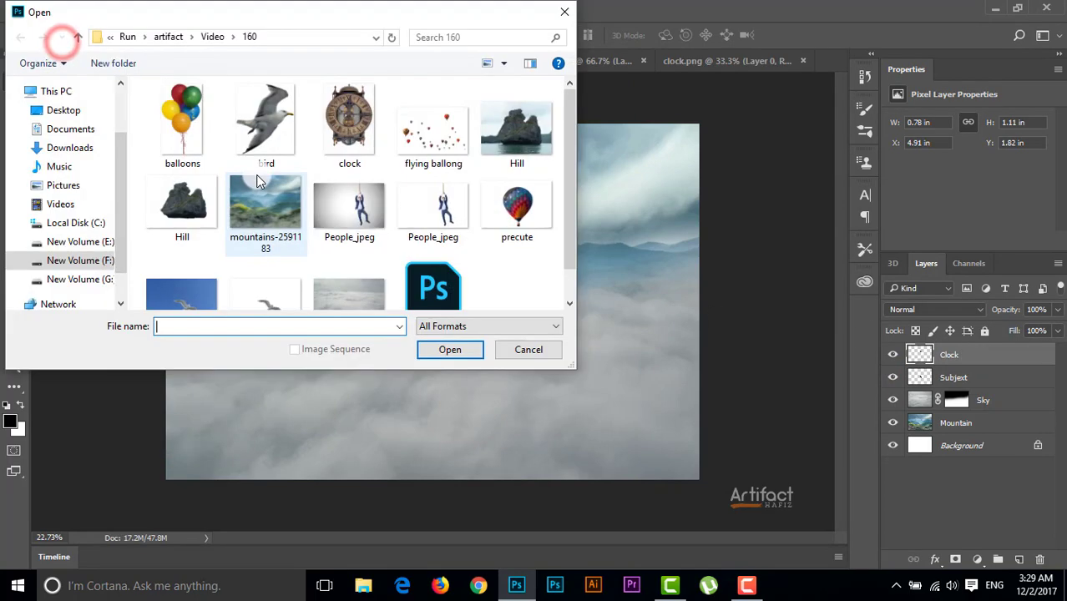
{"action": "double_click", "coordinate": [185, 122]}
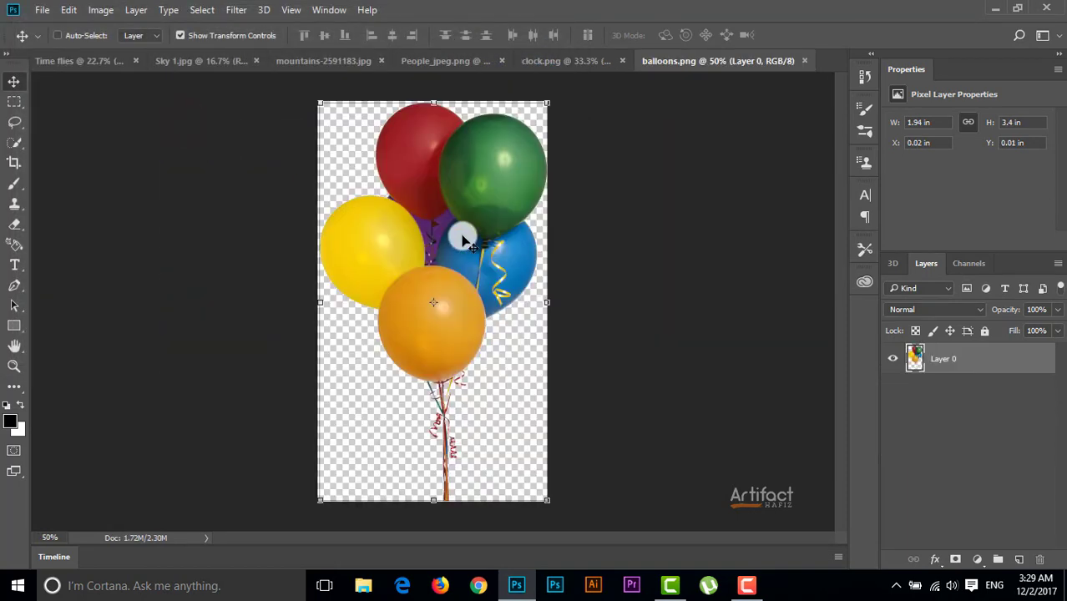
{"action": "left_click_drag", "start_coordinate": [464, 240], "coordinate": [447, 176]}
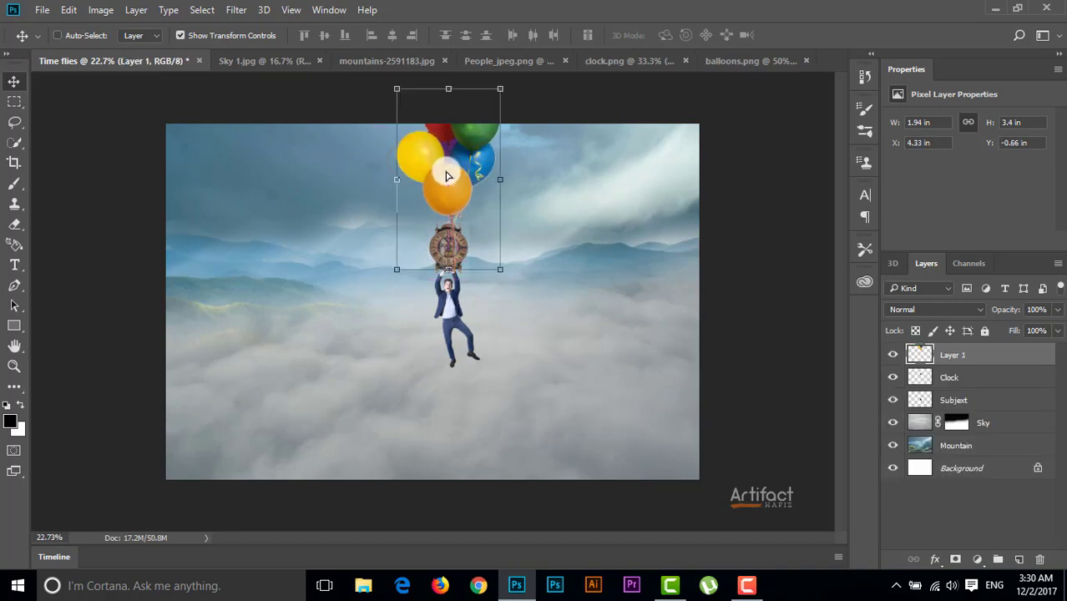
{"action": "double_click", "coordinate": [956, 355]}
{"action": "key", "text": "Return"}
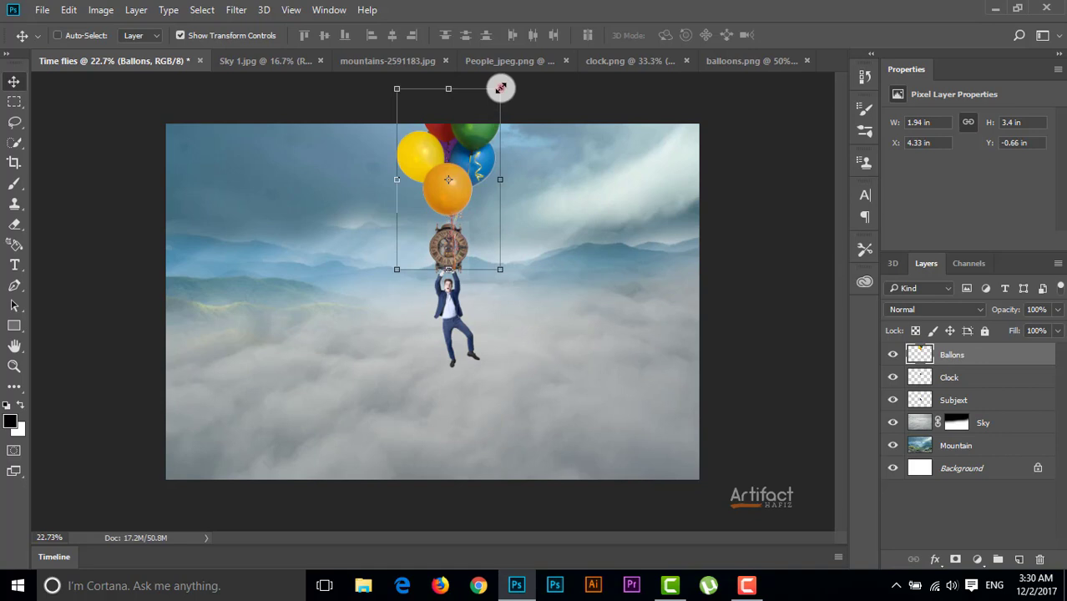
Scale the balloons proportionally to about 75% and position them above the clock at the canvas's upper edge
{"action": "left_click_drag", "start_coordinate": [500, 89], "coordinate": [475, 134]}
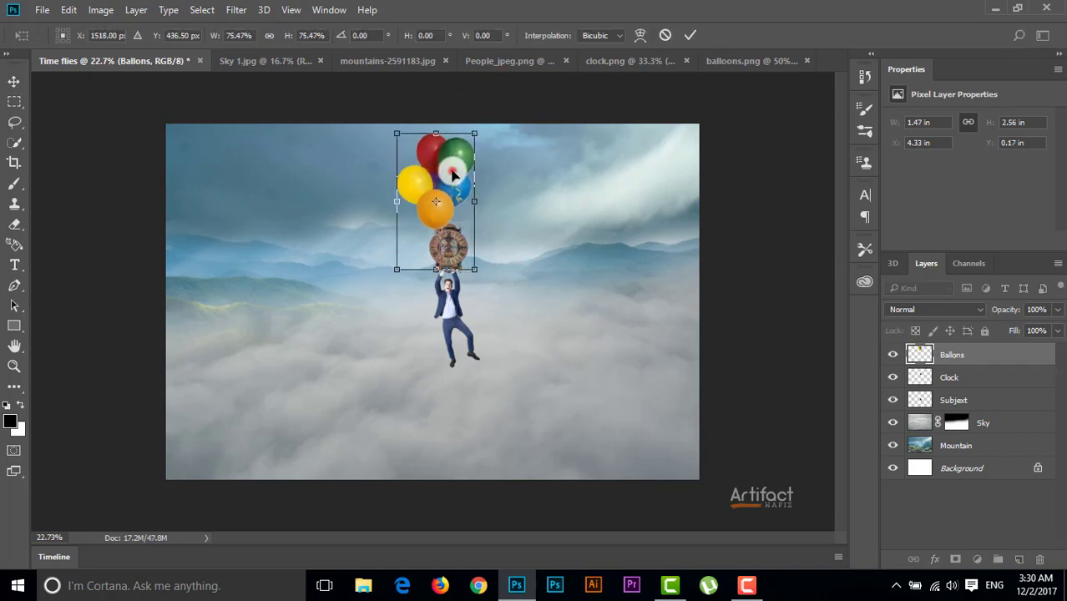
{"action": "mouse_move", "coordinate": [452, 172]}
{"action": "left_mouse_down"}
{"action": "mouse_move", "coordinate": [455, 152]}
{"action": "mouse_move", "coordinate": [459, 161]}
{"action": "left_mouse_up"}
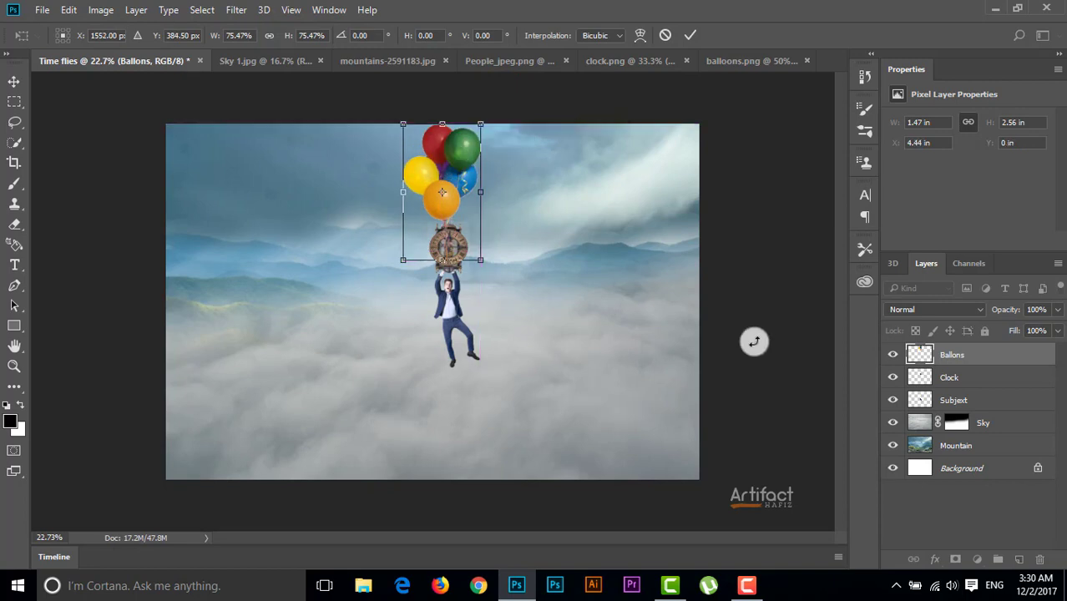
{"action": "left_click", "coordinate": [958, 354]}
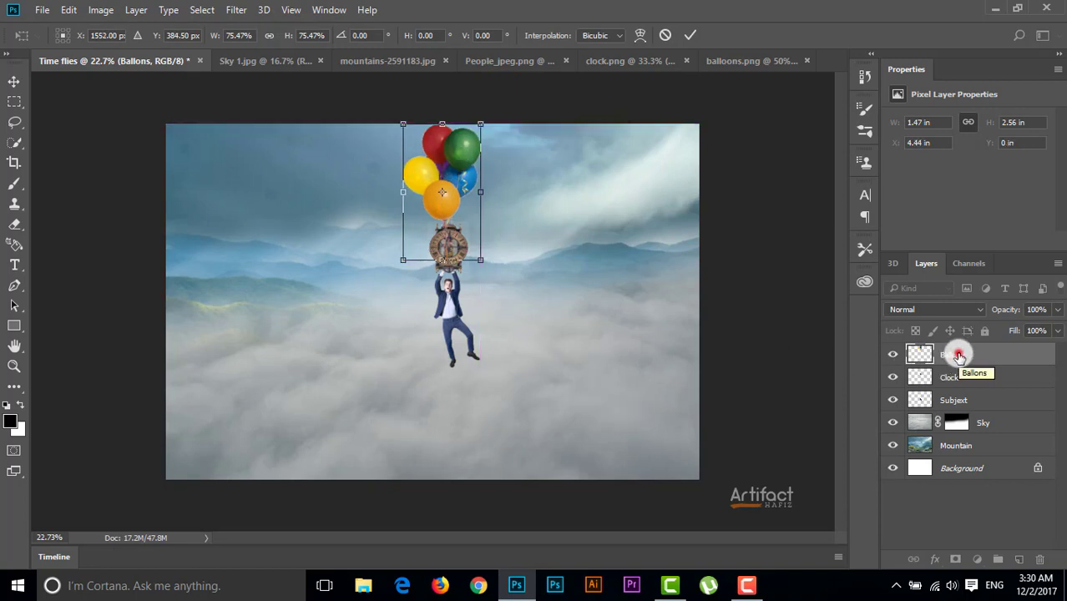
{"action": "left_click", "coordinate": [958, 356]}
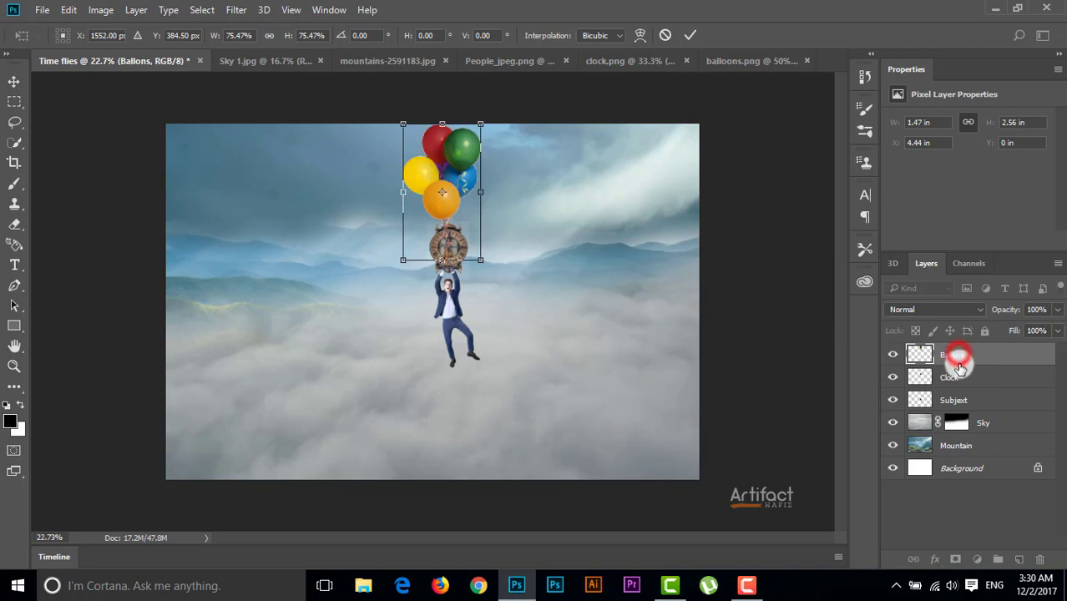
{"action": "left_click", "coordinate": [689, 35]}
Move the Ballons layer below the Clock layer and nudge the balloons so their strings line up behind the clock
{"action": "left_click_drag", "start_coordinate": [958, 356], "coordinate": [960, 385]}
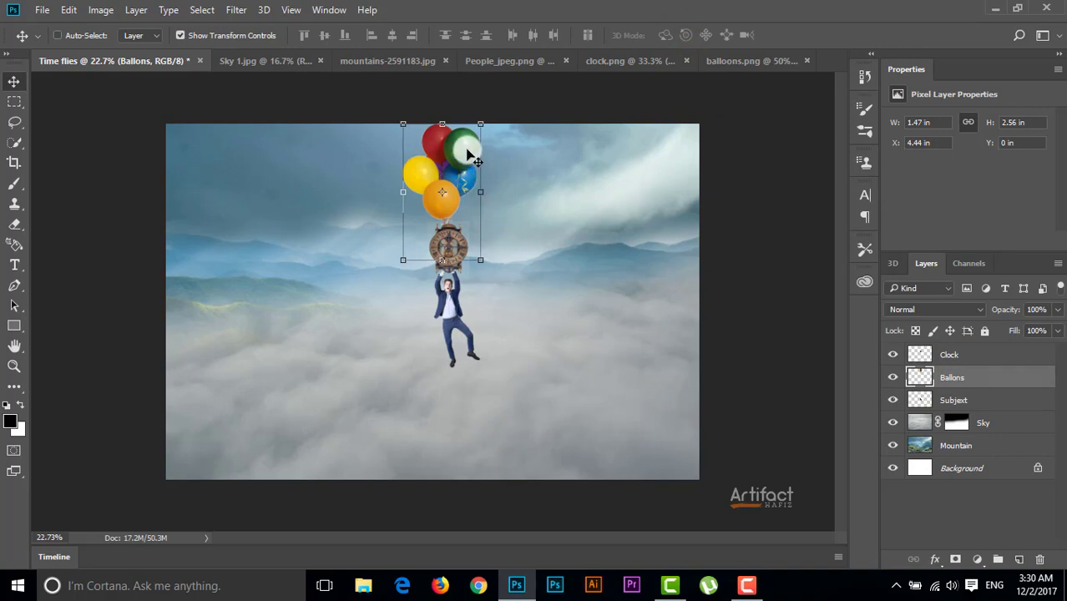
{"action": "left_click_drag", "start_coordinate": [466, 153], "coordinate": [474, 152]}
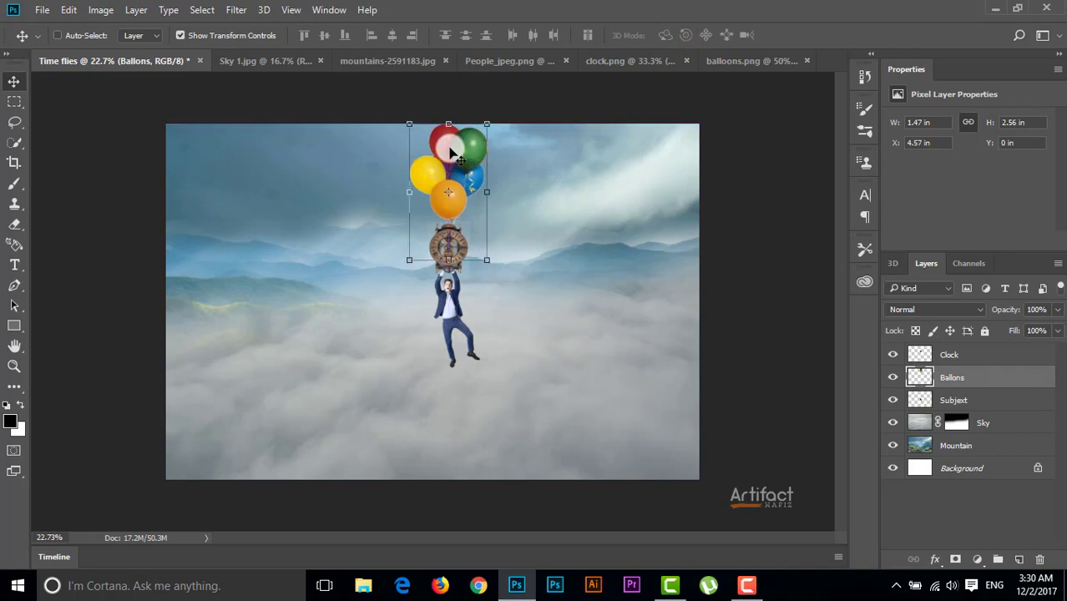
{"action": "key", "text": "Left"}
{"action": "key", "text": "Left"}
{"action": "key", "text": "Left"}
{"action": "key", "text": "Up"}
{"action": "key", "text": "Up"}
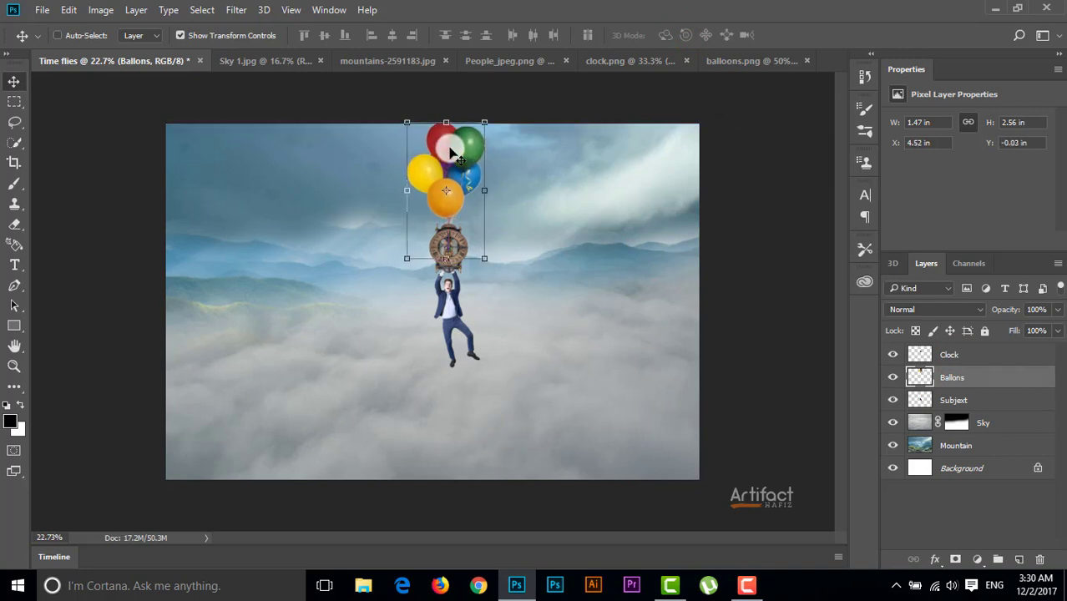
{"action": "key", "text": "Left"}
{"action": "key", "text": "Up"}
{"action": "key", "text": "Up"}
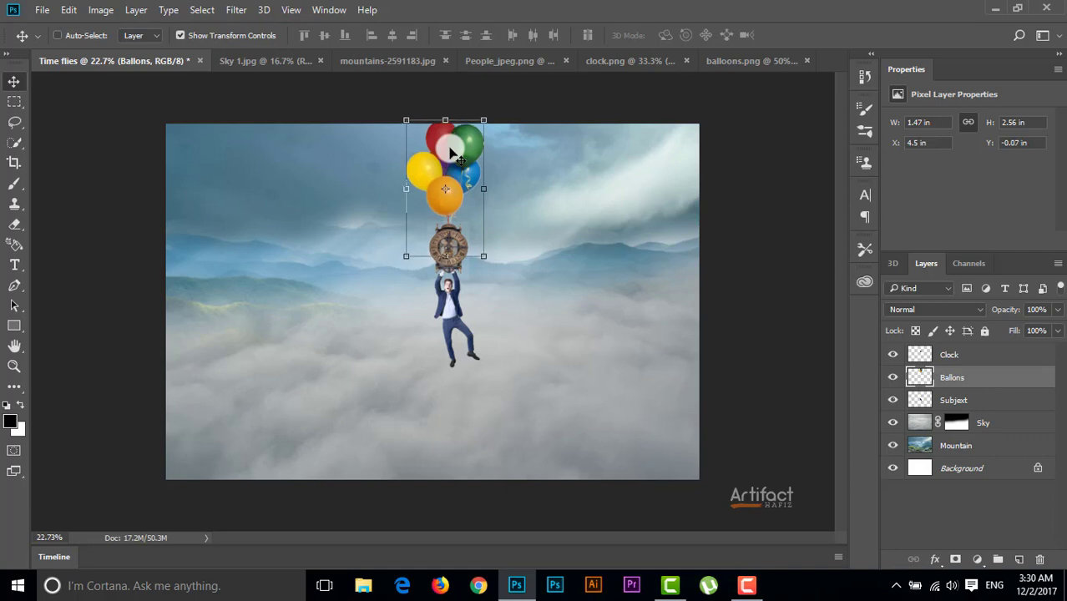
Group the Clock, Ballons and Subjext layers together
{"action": "left_click", "coordinate": [997, 357]}
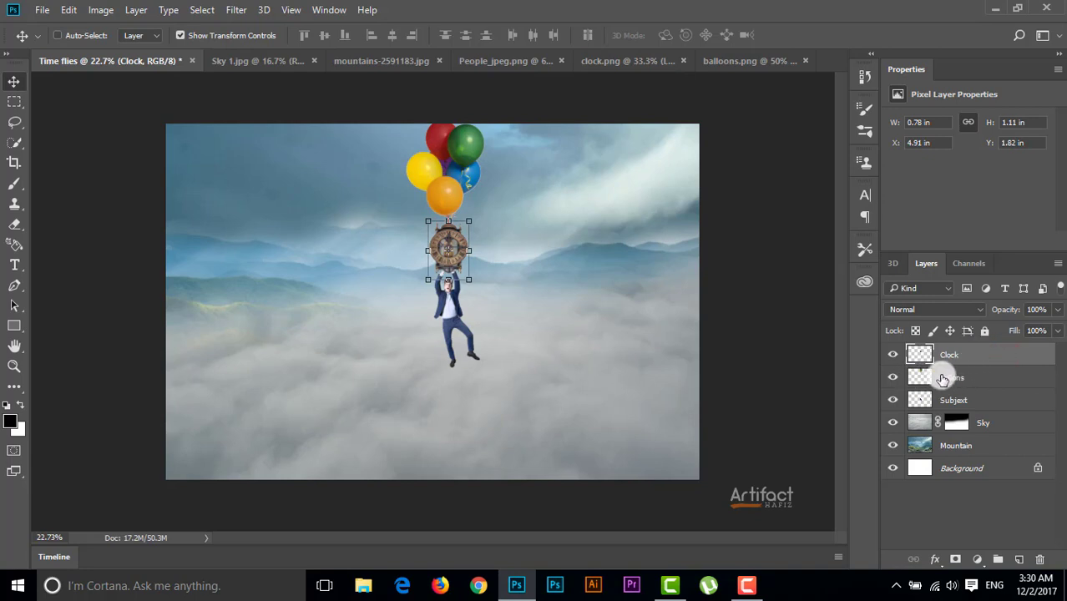
{"action": "left_click", "coordinate": [955, 350]}
{"action": "left_click", "coordinate": [960, 376], "text": "shift"}
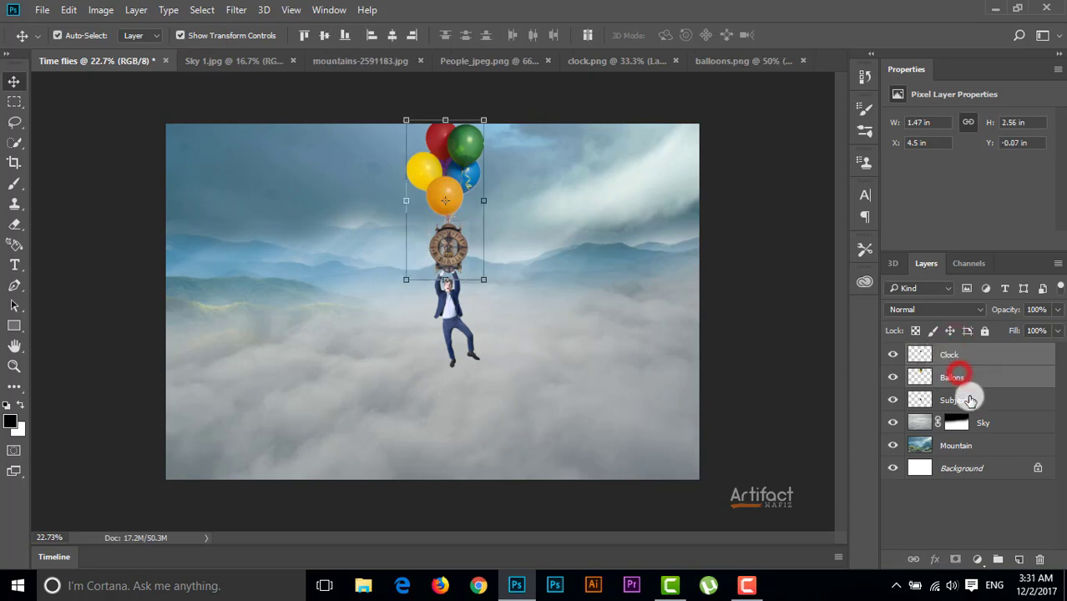
{"action": "left_click", "coordinate": [964, 396], "text": "shift"}
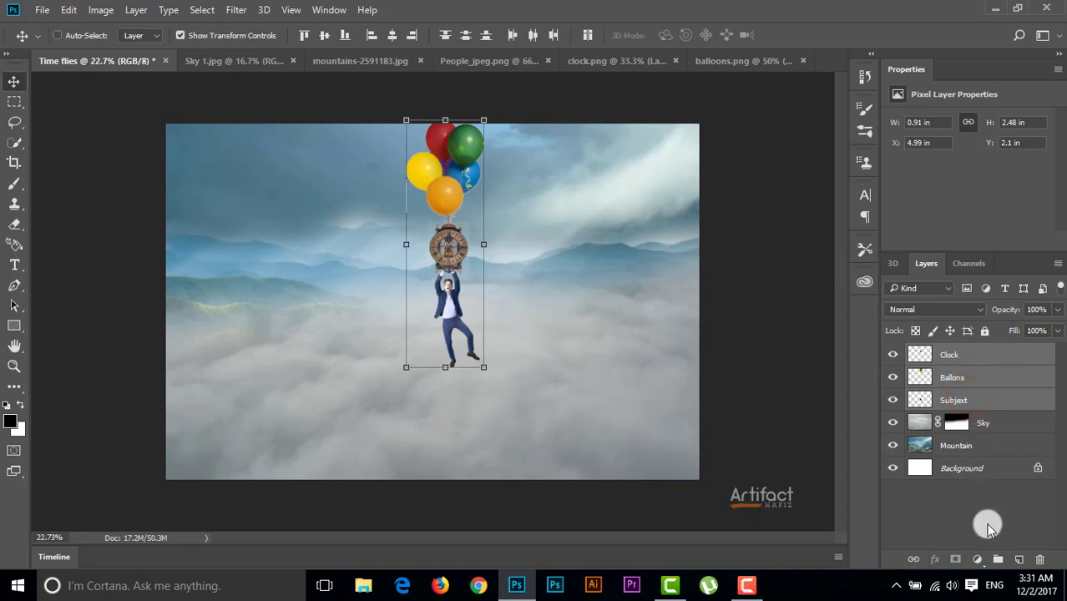
{"action": "left_click", "coordinate": [998, 559]}
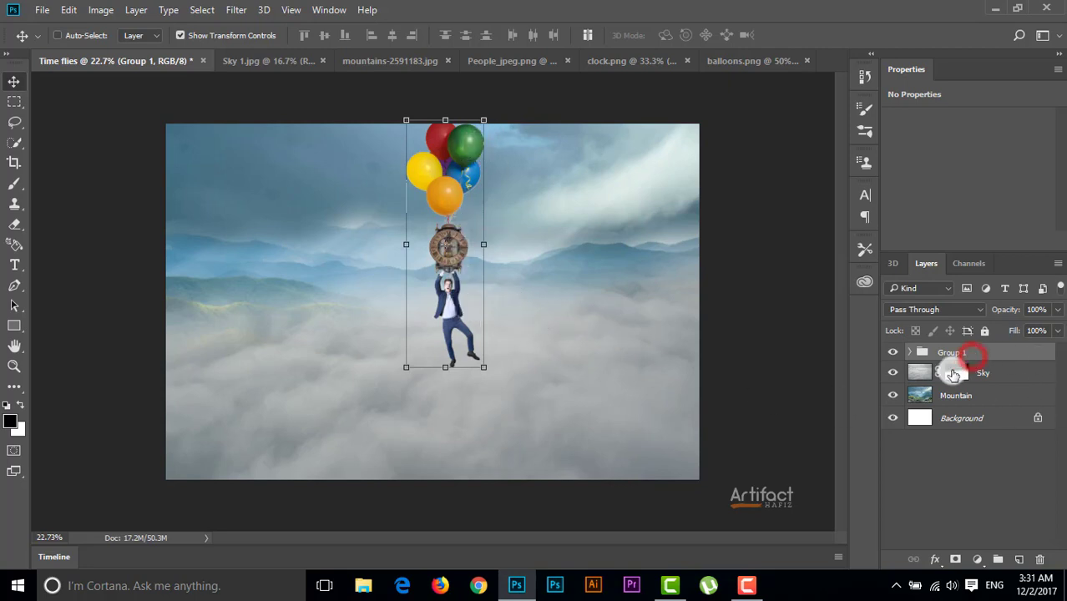
Move the grouped figure slightly lower on the canvas and scale the Ballons layer down to about 1.12 by 1.97 in
{"action": "left_click_drag", "start_coordinate": [447, 179], "coordinate": [447, 204]}
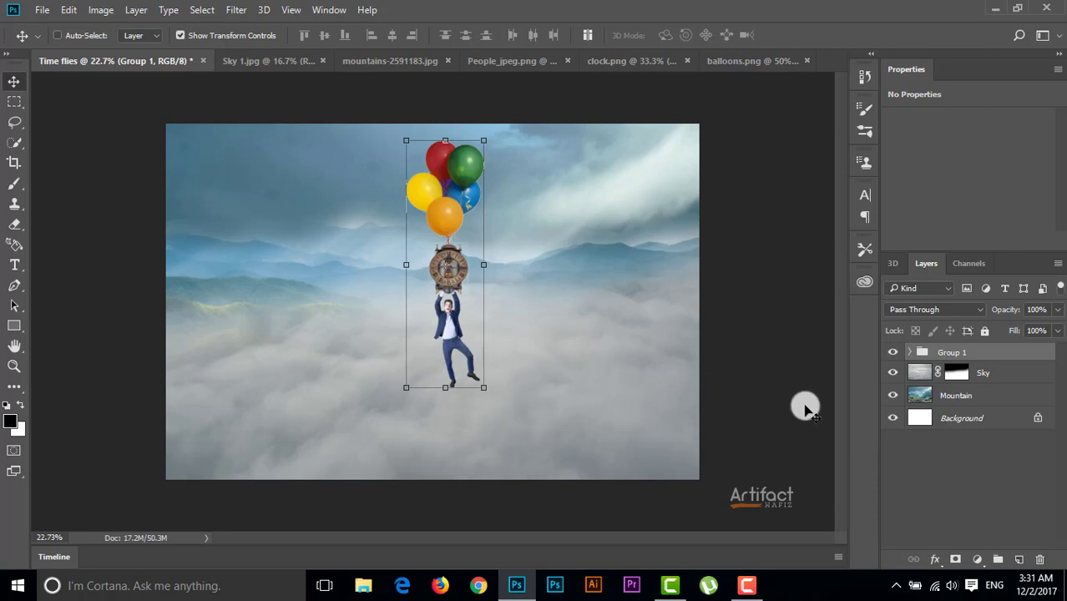
{"action": "left_click", "coordinate": [910, 352]}
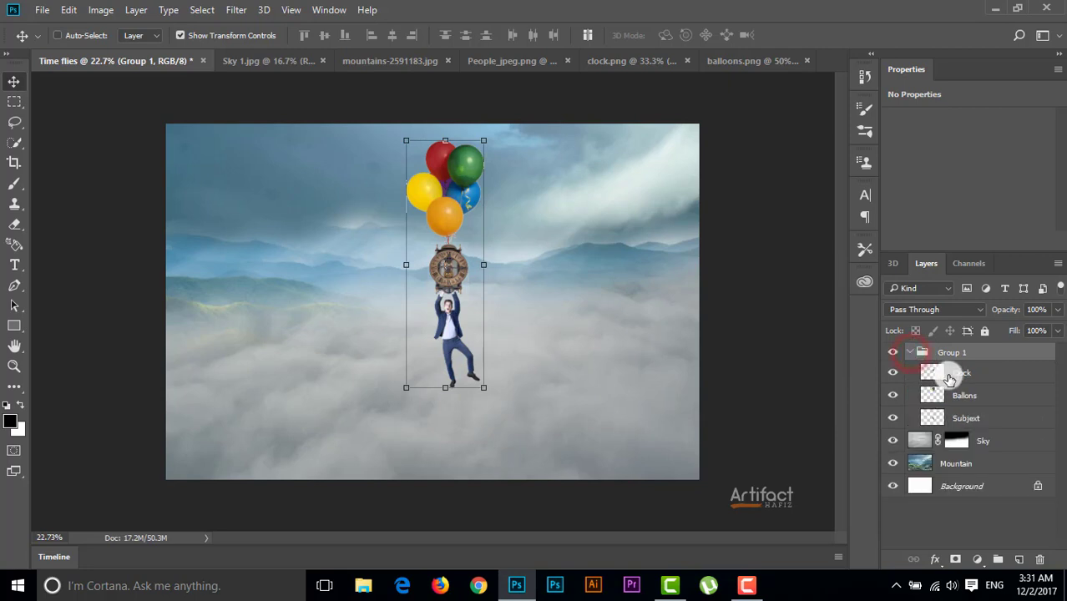
{"action": "left_click", "coordinate": [969, 398]}
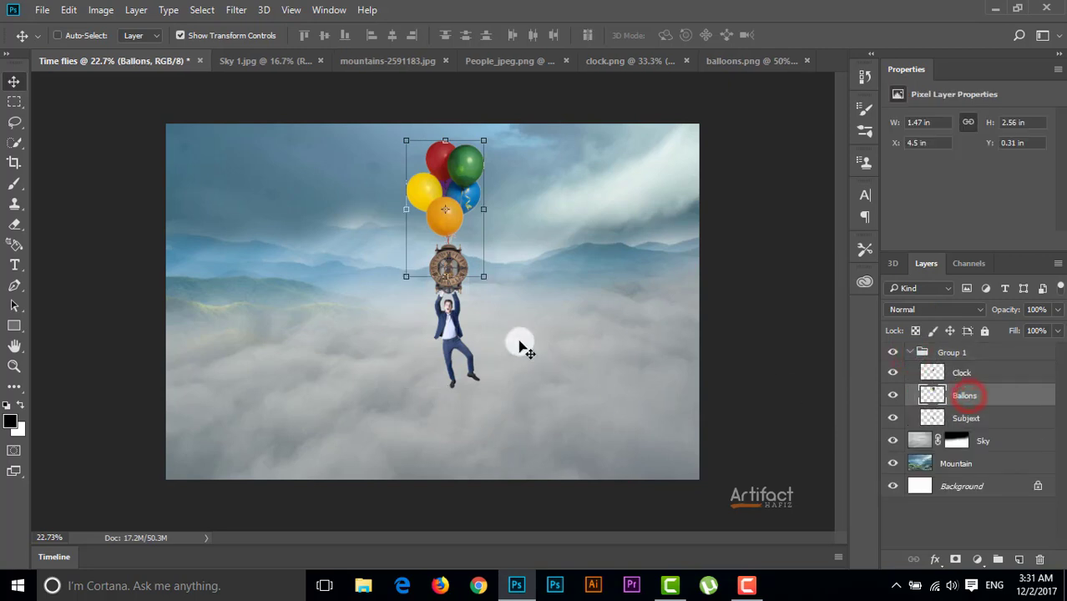
{"action": "left_click_drag", "start_coordinate": [483, 140], "coordinate": [458, 182]}
{"action": "left_click", "coordinate": [690, 36]}
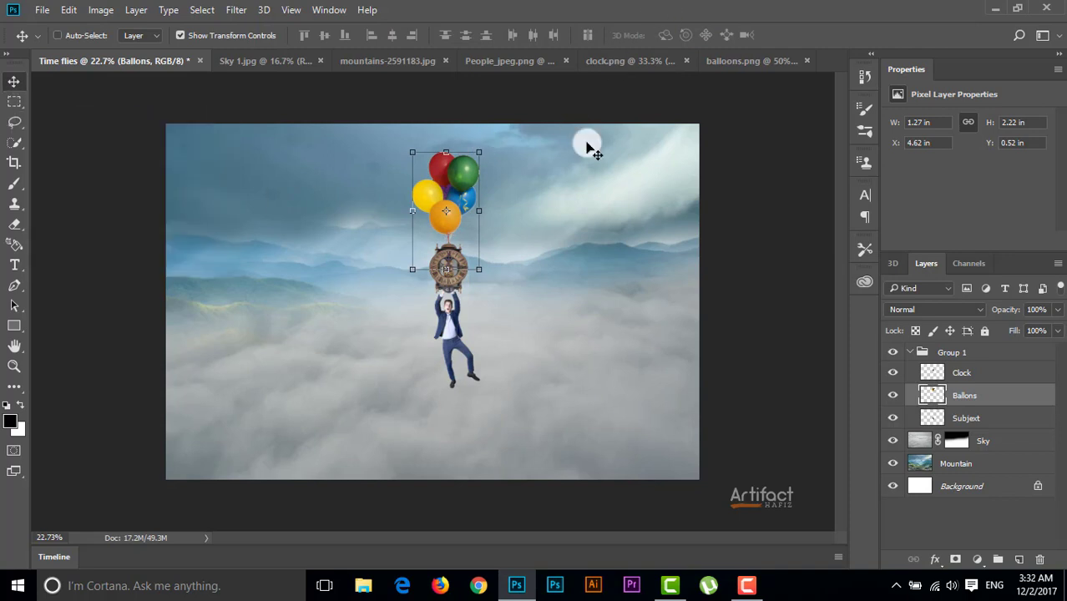
{"action": "key", "text": "ctrl+t"}
{"action": "left_click_drag", "start_coordinate": [478, 153], "coordinate": [444, 161]}
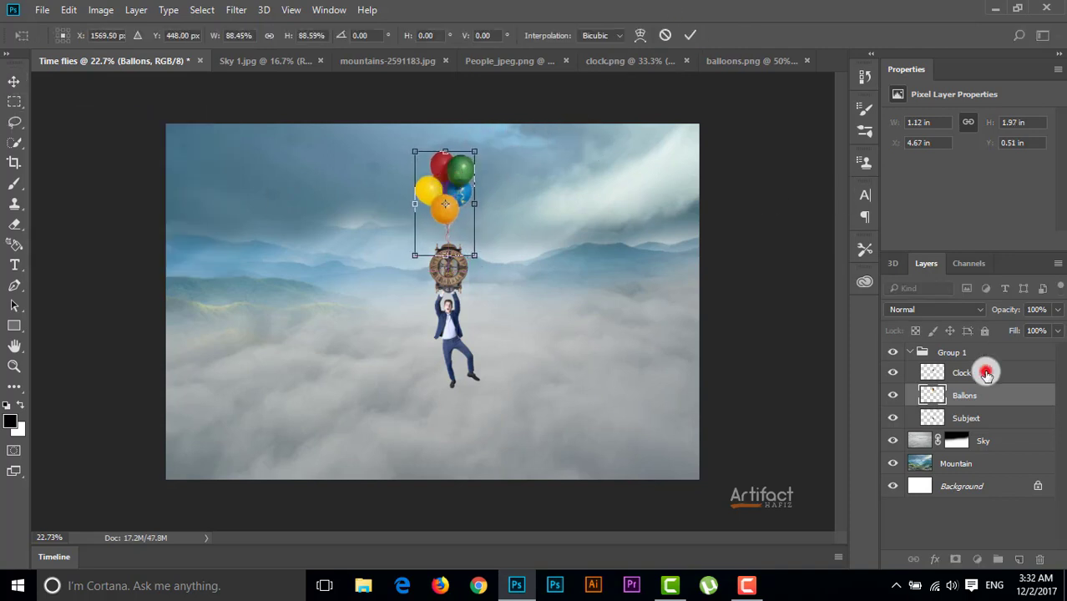
{"action": "key", "text": "Return"}
Scale the Clock layer down to about 75%, keeping it between the balloon strings and the man's hands
{"action": "left_click", "coordinate": [960, 373]}
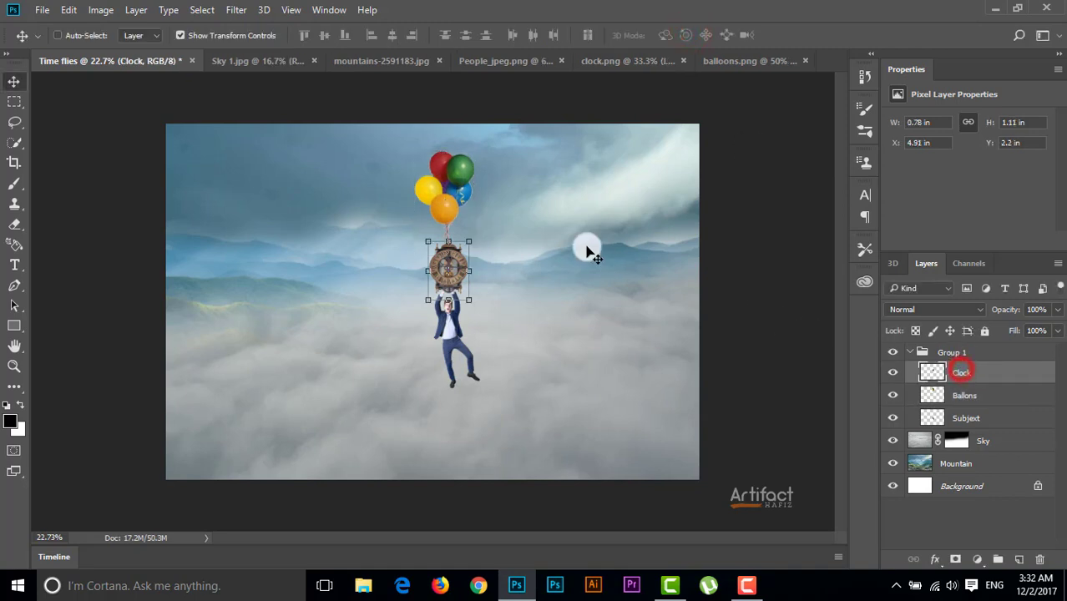
{"action": "left_click_drag", "start_coordinate": [472, 241], "coordinate": [460, 262]}
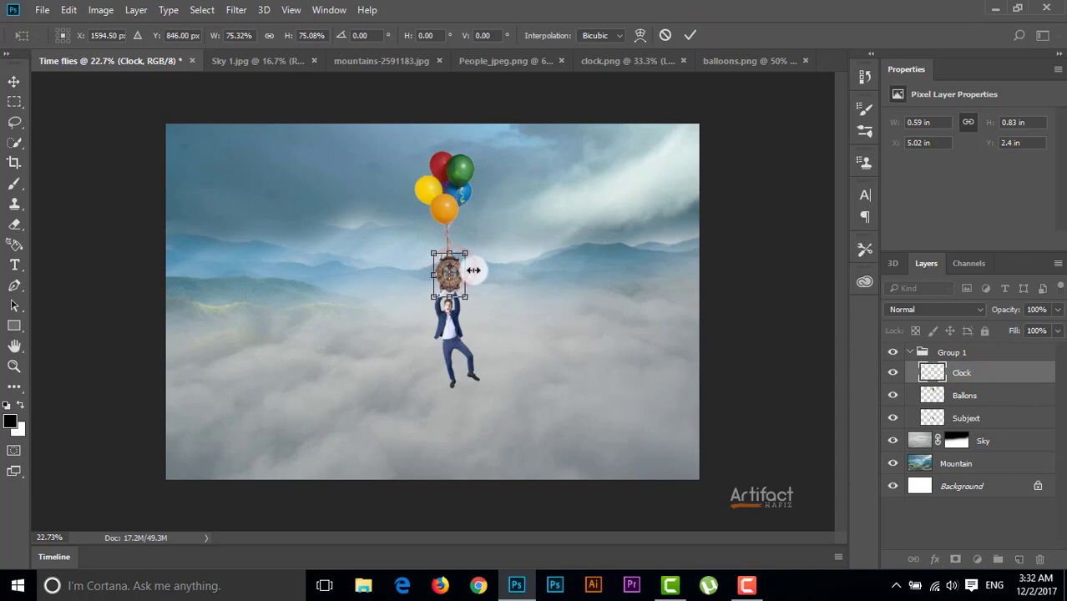
{"action": "left_click", "coordinate": [690, 35]}
{"action": "left_click", "coordinate": [16, 99]}
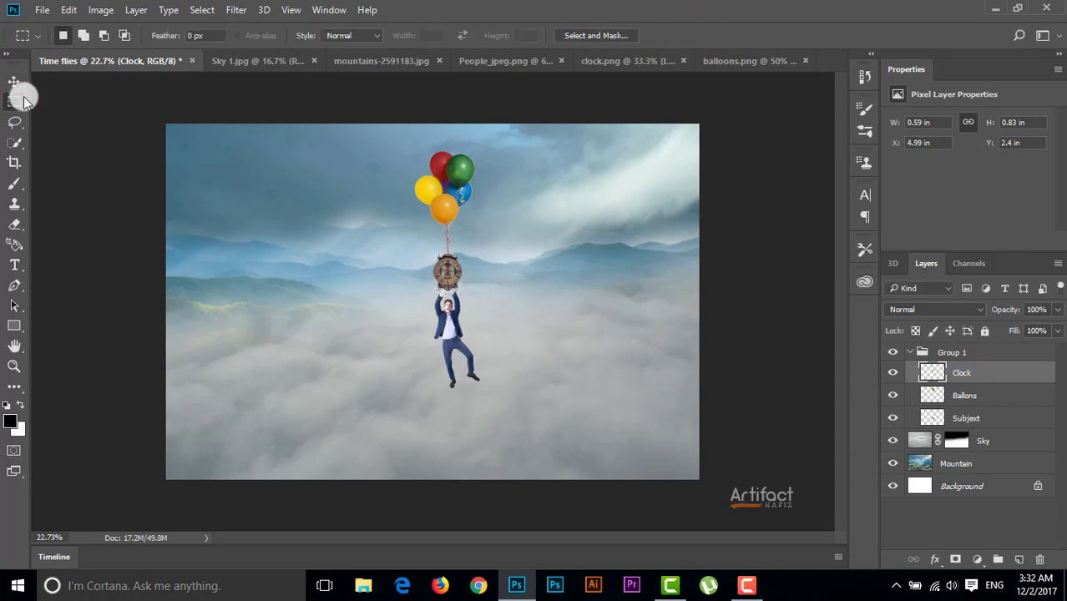
Open the cut-out Hill.png and bring the rock into the Time flies document
{"action": "left_click", "coordinate": [42, 9]}
{"action": "left_click", "coordinate": [52, 37]}
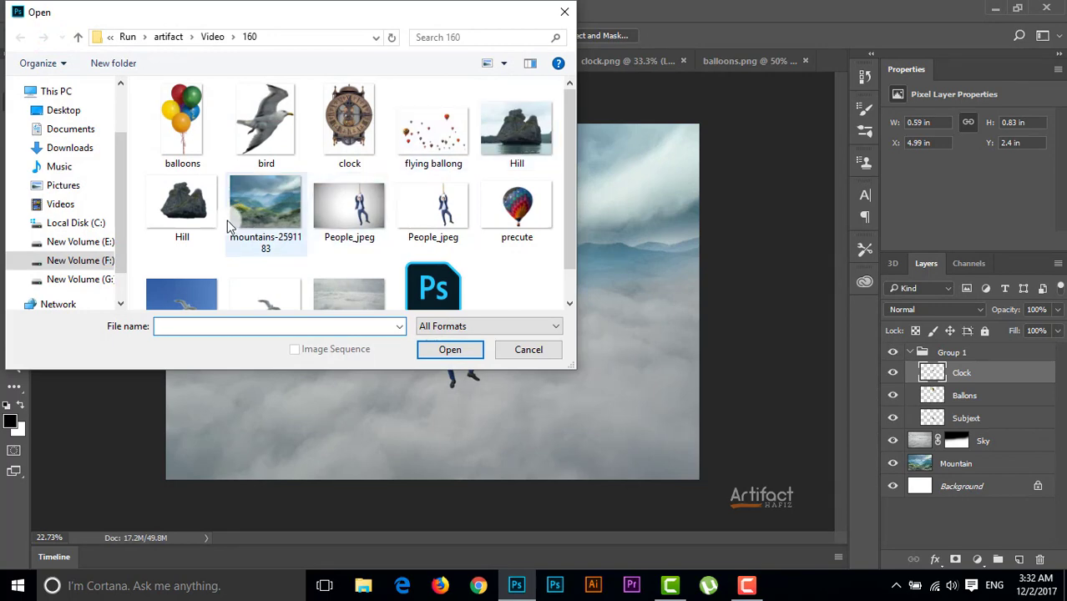
{"action": "double_click", "coordinate": [177, 210]}
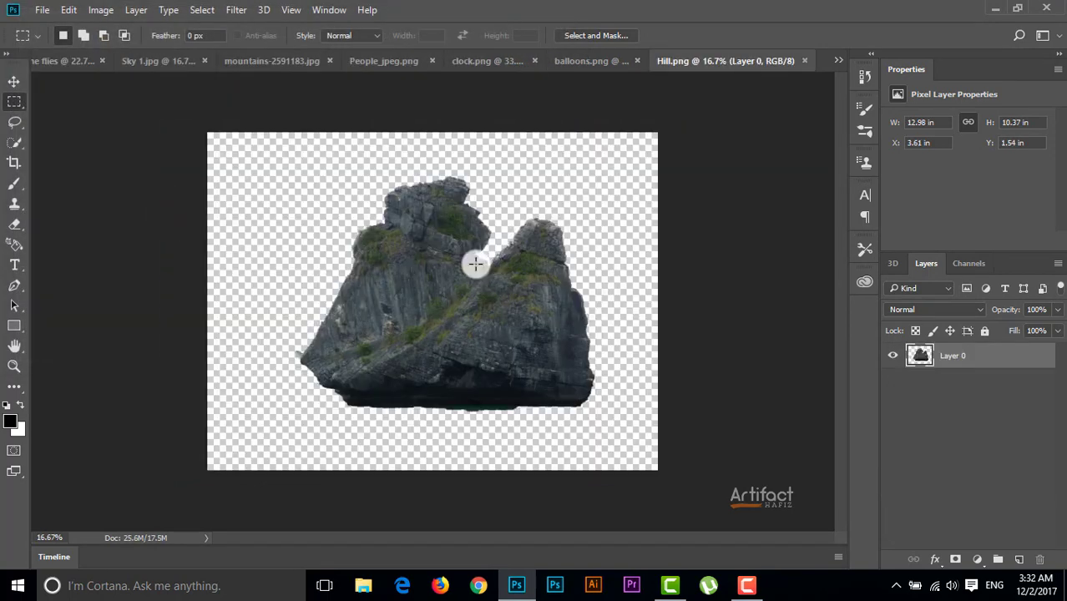
{"action": "left_click", "coordinate": [10, 80]}
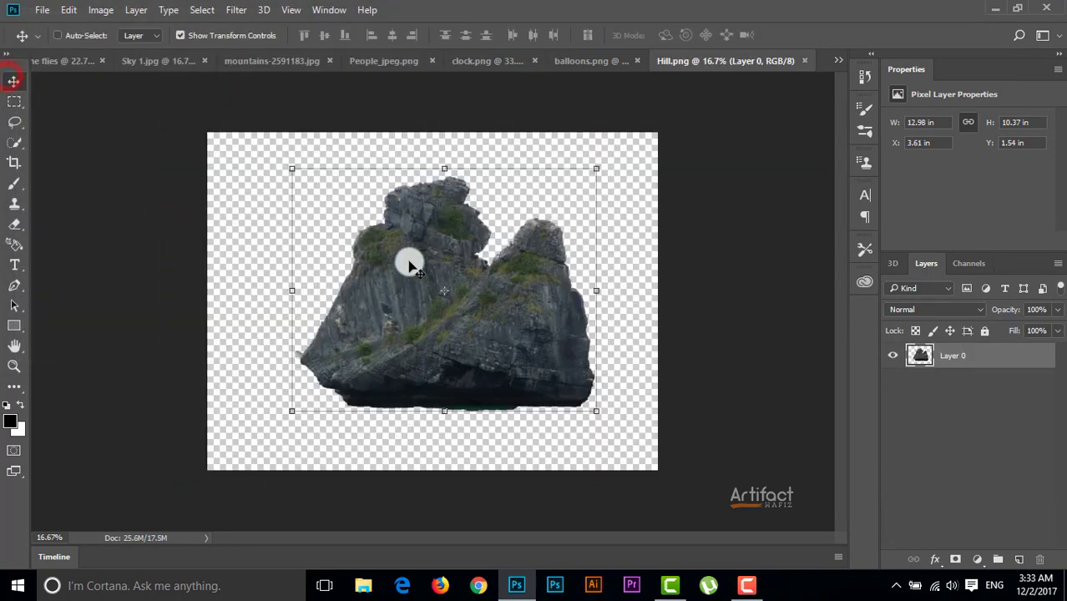
{"action": "left_click_drag", "start_coordinate": [410, 263], "coordinate": [361, 289]}
{"action": "key", "text": "Return"}
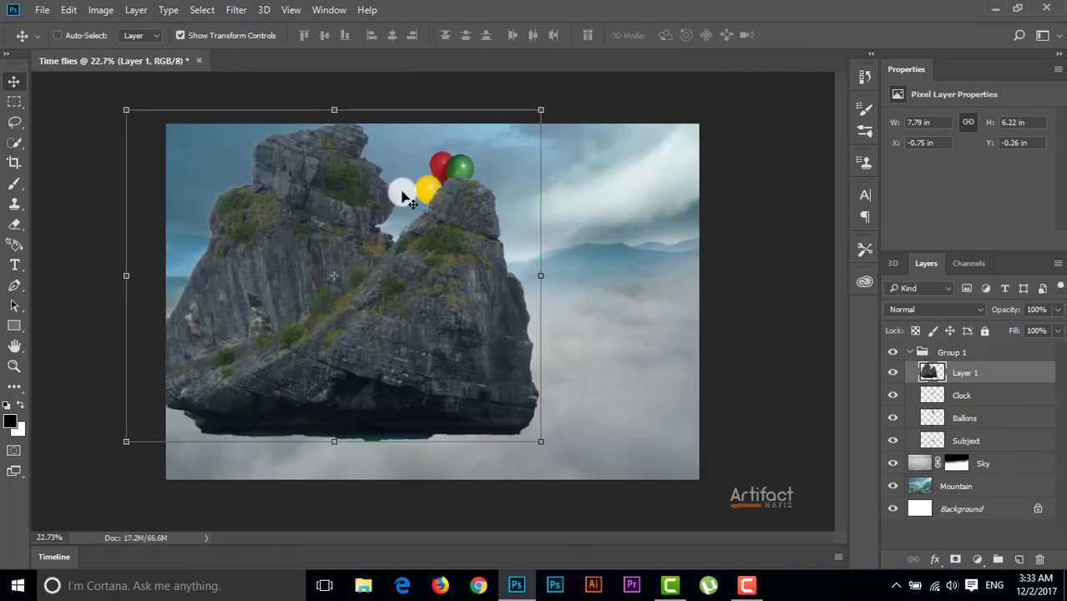
Scale the rock proportionally to about 45% and place it over the clouds to the left of the man
{"action": "left_click_drag", "start_coordinate": [542, 111], "coordinate": [350, 336]}
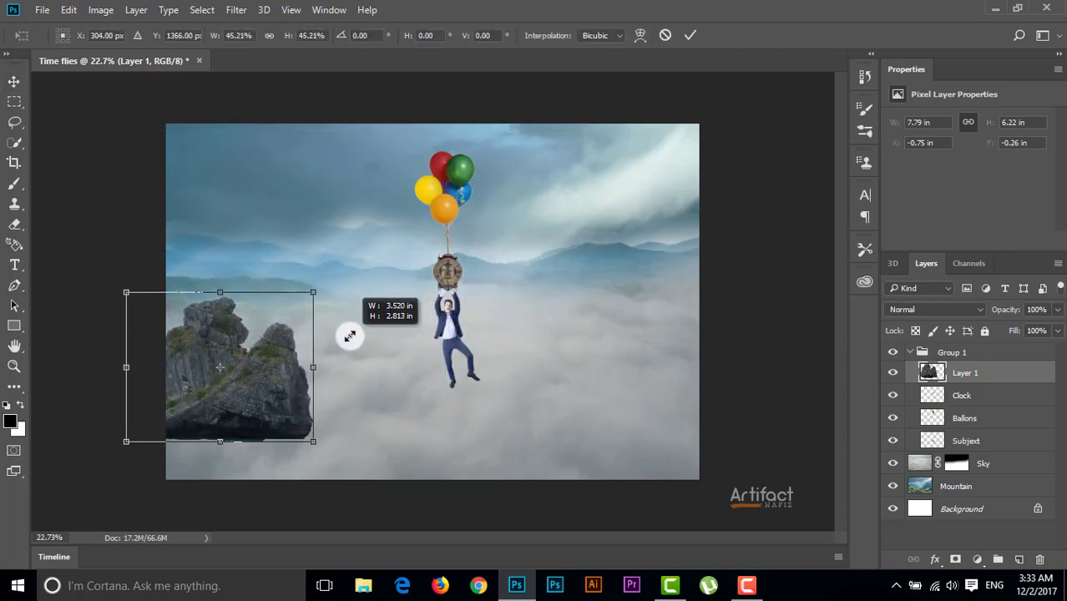
{"action": "left_click_drag", "start_coordinate": [262, 346], "coordinate": [310, 327]}
{"action": "left_click", "coordinate": [690, 35]}
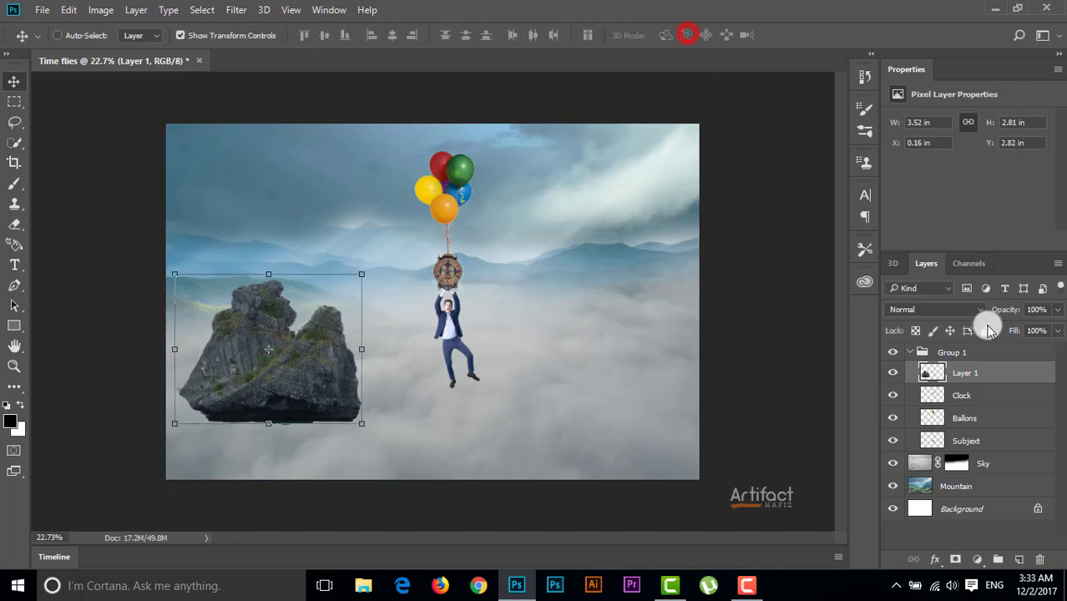
Move the rock's layer out of Group 1 to the top of the stack, nudge it slightly right, and name it "Hill"
{"action": "left_click_drag", "start_coordinate": [970, 370], "coordinate": [962, 351]}
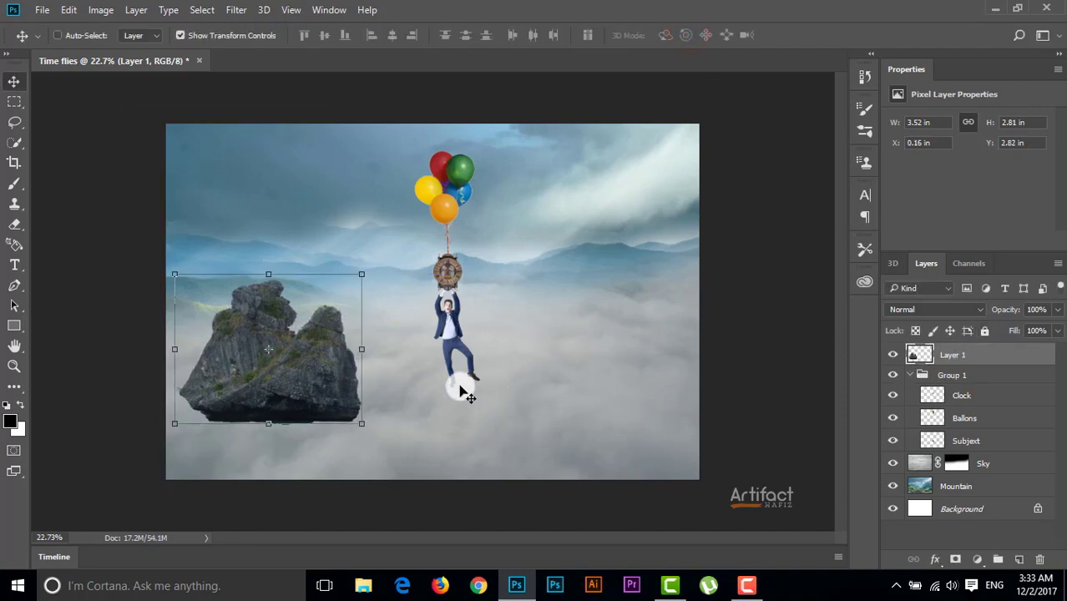
{"action": "left_click_drag", "start_coordinate": [314, 336], "coordinate": [321, 334]}
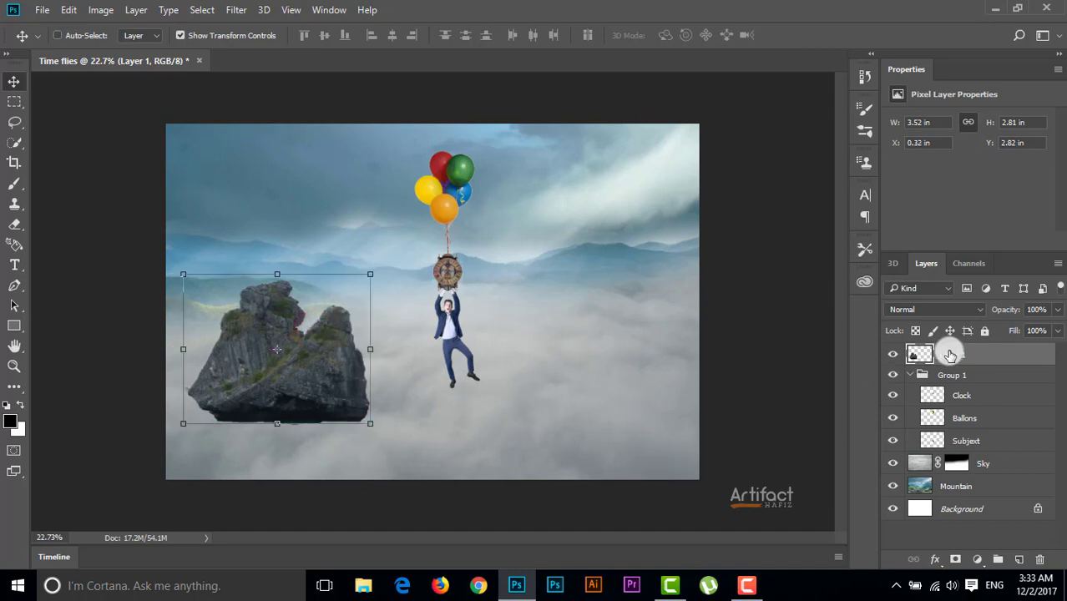
{"action": "double_click", "coordinate": [952, 355]}
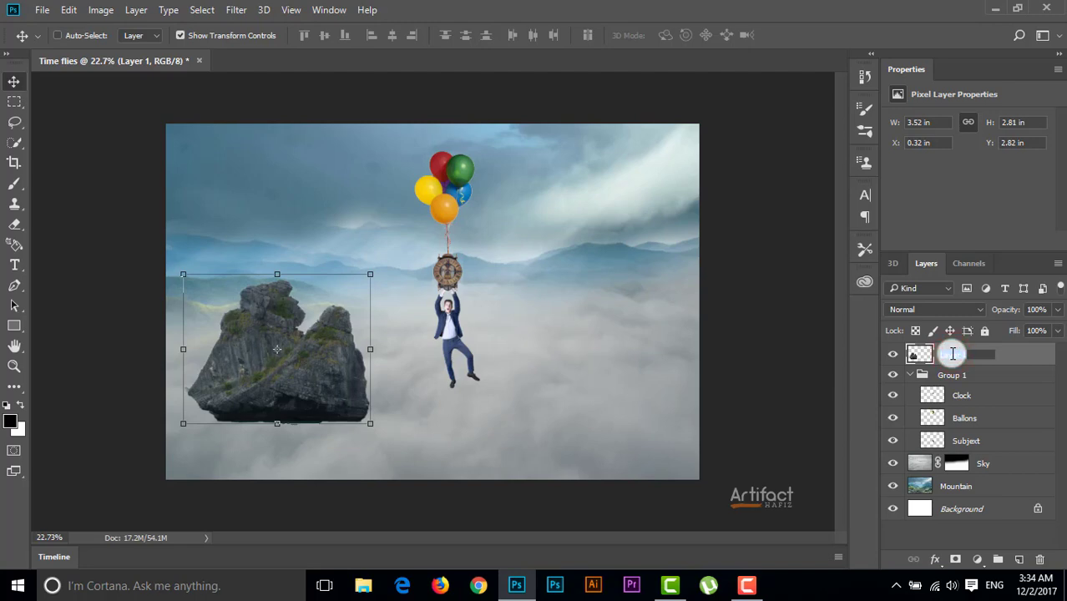
{"action": "type", "text": "Hill"}
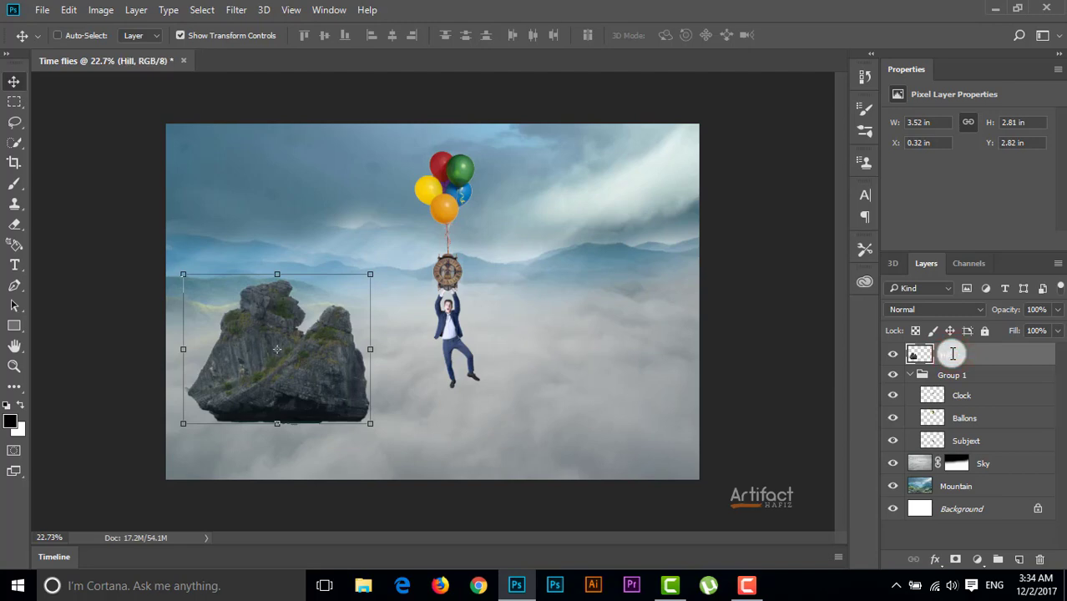
{"action": "left_click", "coordinate": [953, 354]}
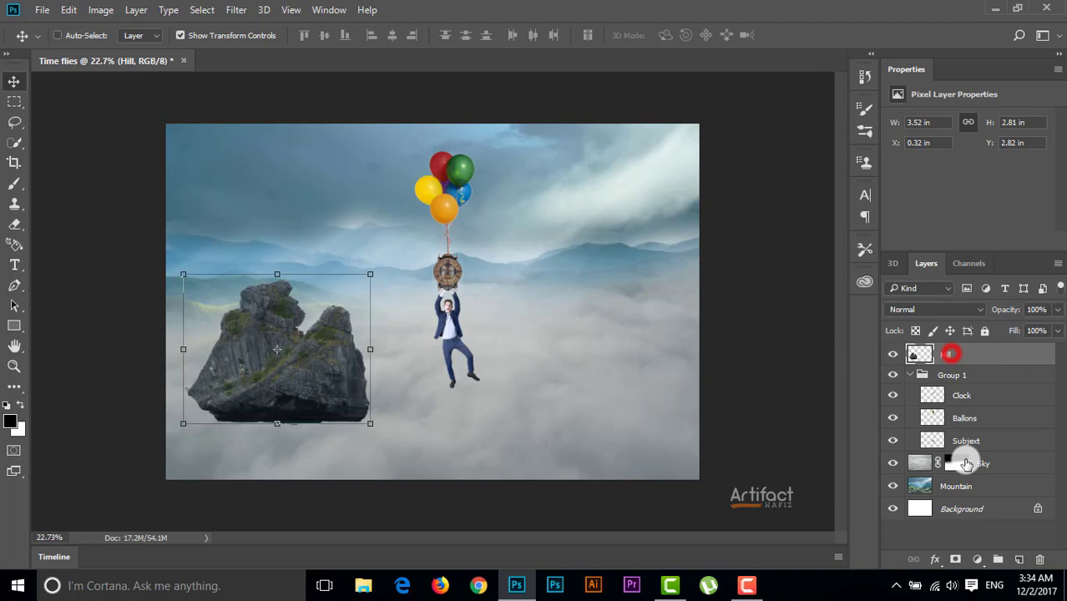
Add a layer mask to Hill and paint black with a soft brush along the rock's base to fade it into the clouds
{"action": "left_click", "coordinate": [954, 559]}
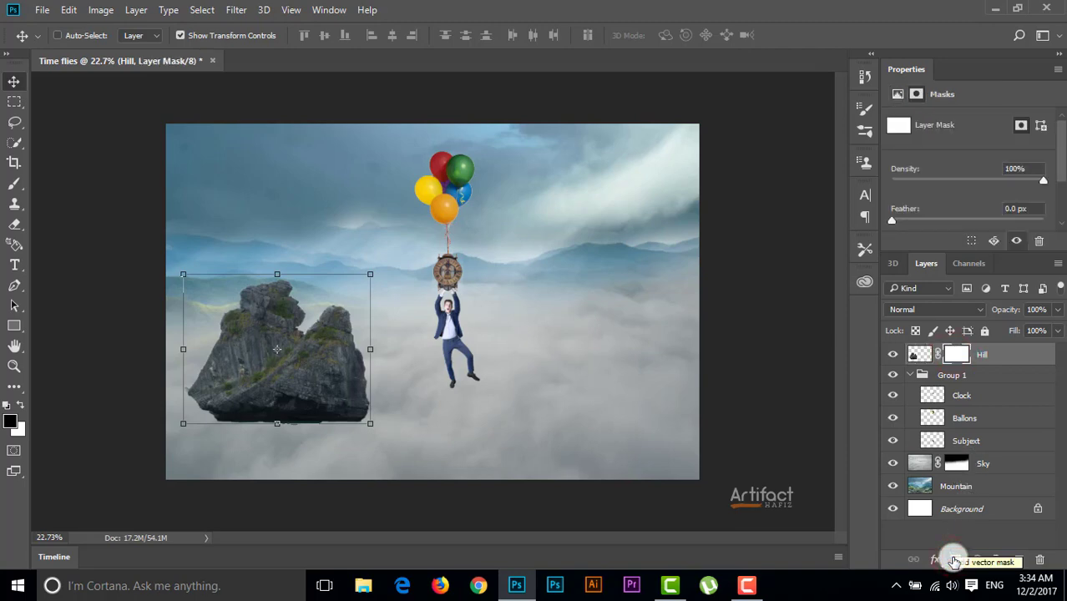
{"action": "left_click", "coordinate": [12, 182]}
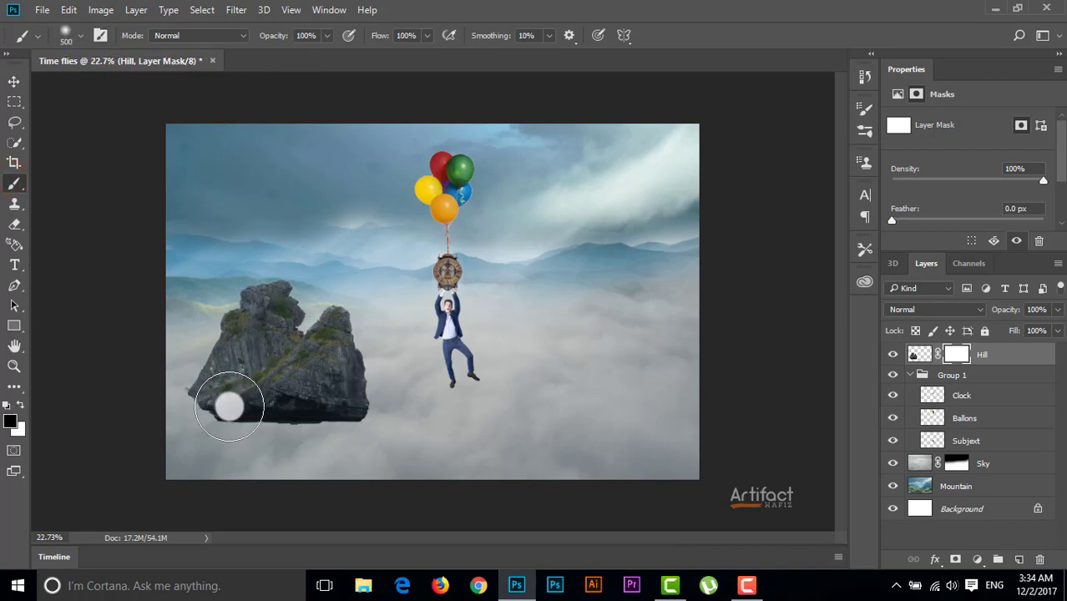
{"action": "key", "text": "bracketleft"}
{"action": "key", "text": "bracketleft"}
{"action": "key", "text": "bracketleft"}
{"action": "key", "text": "bracketleft"}
{"action": "key", "text": "bracketleft"}
{"action": "key", "text": "bracketleft"}
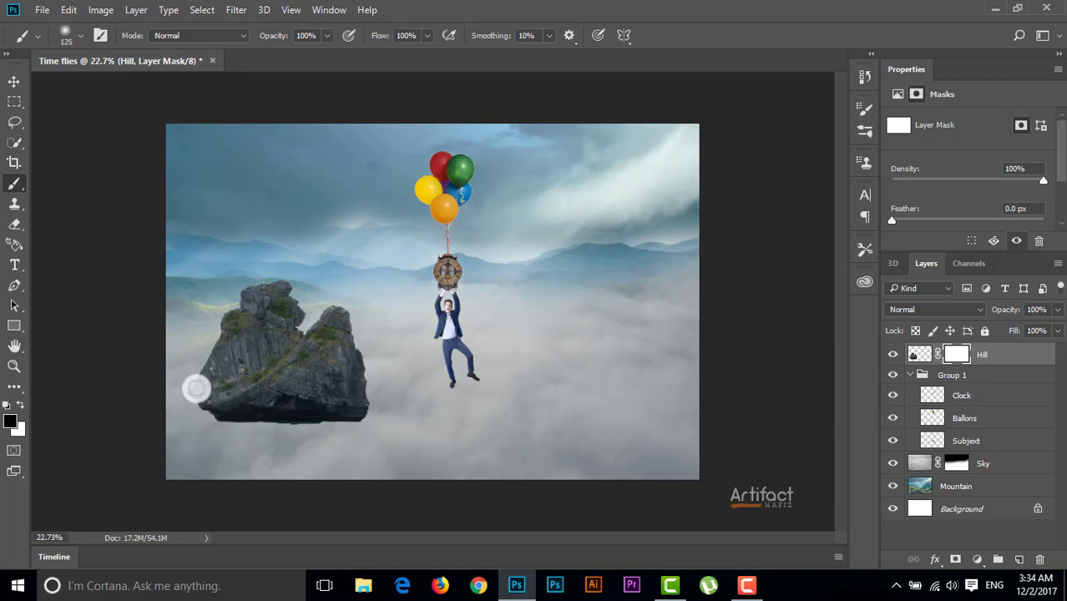
{"action": "mouse_move", "coordinate": [191, 393]}
{"action": "left_mouse_down"}
{"action": "mouse_move", "coordinate": [227, 421]}
{"action": "mouse_move", "coordinate": [309, 423]}
{"action": "left_mouse_up"}
{"action": "mouse_move", "coordinate": [364, 411]}
{"action": "left_mouse_down"}
{"action": "mouse_move", "coordinate": [378, 401]}
{"action": "mouse_move", "coordinate": [160, 431]}
{"action": "left_mouse_up"}
{"action": "key", "text": "bracketright"}
{"action": "left_click_drag", "start_coordinate": [192, 393], "coordinate": [359, 391]}
{"action": "left_click_drag", "start_coordinate": [322, 415], "coordinate": [372, 372]}
{"action": "mouse_move", "coordinate": [377, 363]}
{"action": "left_mouse_down"}
{"action": "mouse_move", "coordinate": [376, 352]}
{"action": "mouse_move", "coordinate": [333, 448]}
{"action": "left_mouse_up"}
{"action": "mouse_move", "coordinate": [205, 386]}
{"action": "left_mouse_down"}
{"action": "mouse_move", "coordinate": [408, 377]}
{"action": "mouse_move", "coordinate": [298, 418]}
{"action": "mouse_move", "coordinate": [219, 396]}
{"action": "mouse_move", "coordinate": [440, 446]}
{"action": "left_mouse_up"}
Open Hill.png again and place a second, full-size rock at the right edge of the Time flies canvas, above the Hill layer
{"action": "left_click", "coordinate": [1014, 359]}
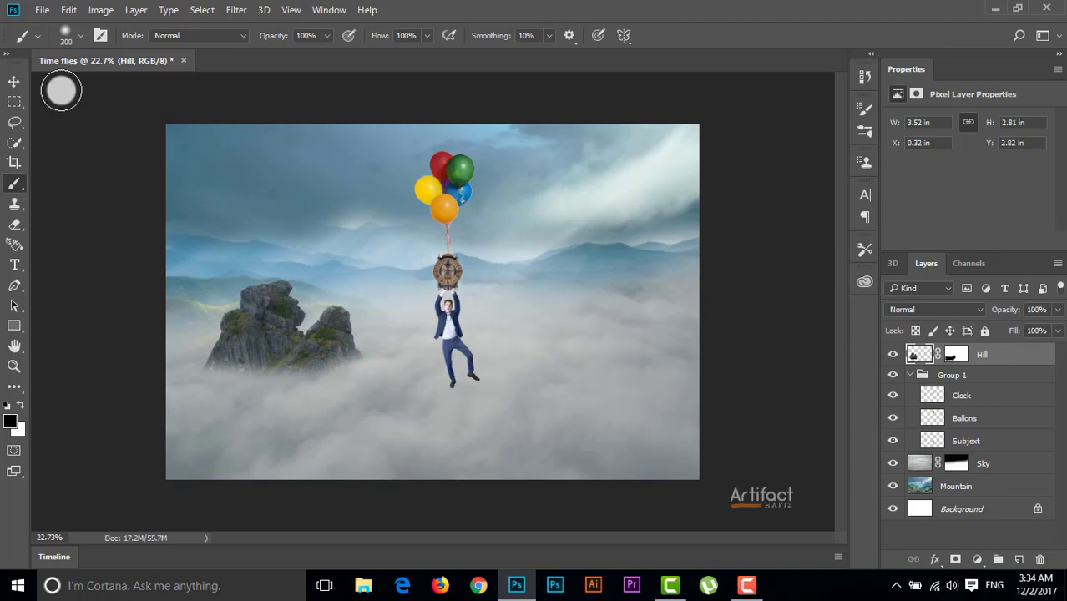
{"action": "left_click", "coordinate": [41, 9]}
{"action": "left_click", "coordinate": [60, 44]}
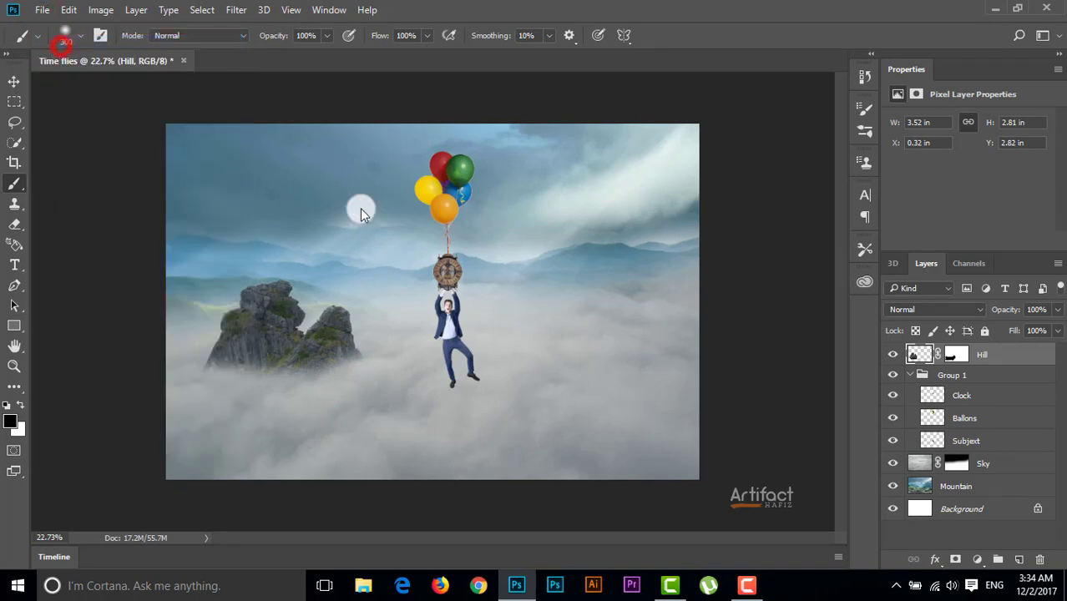
{"action": "double_click", "coordinate": [197, 206]}
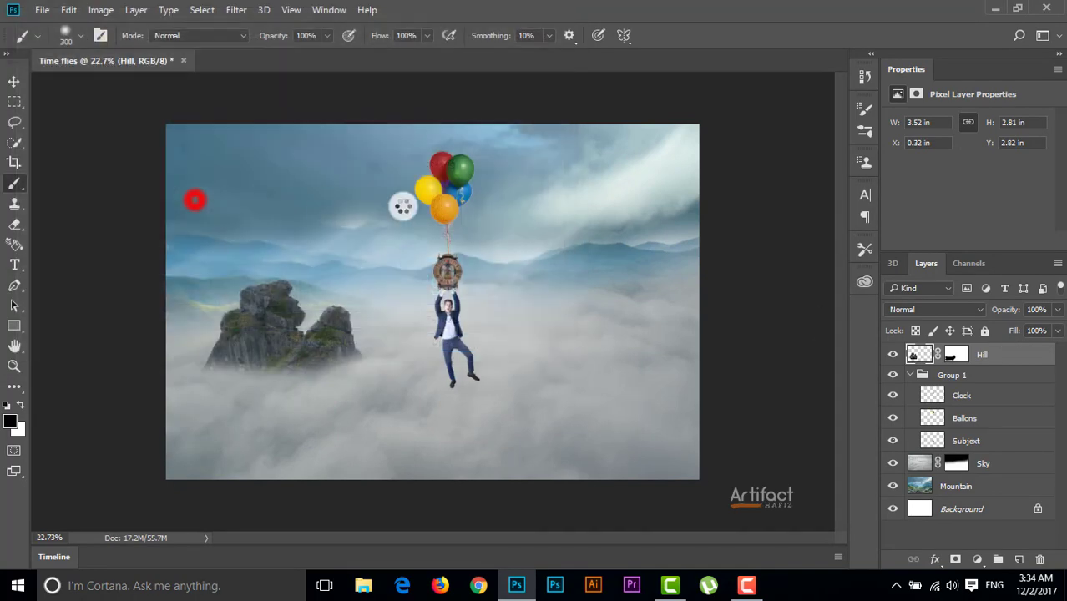
{"action": "left_click", "coordinate": [15, 80]}
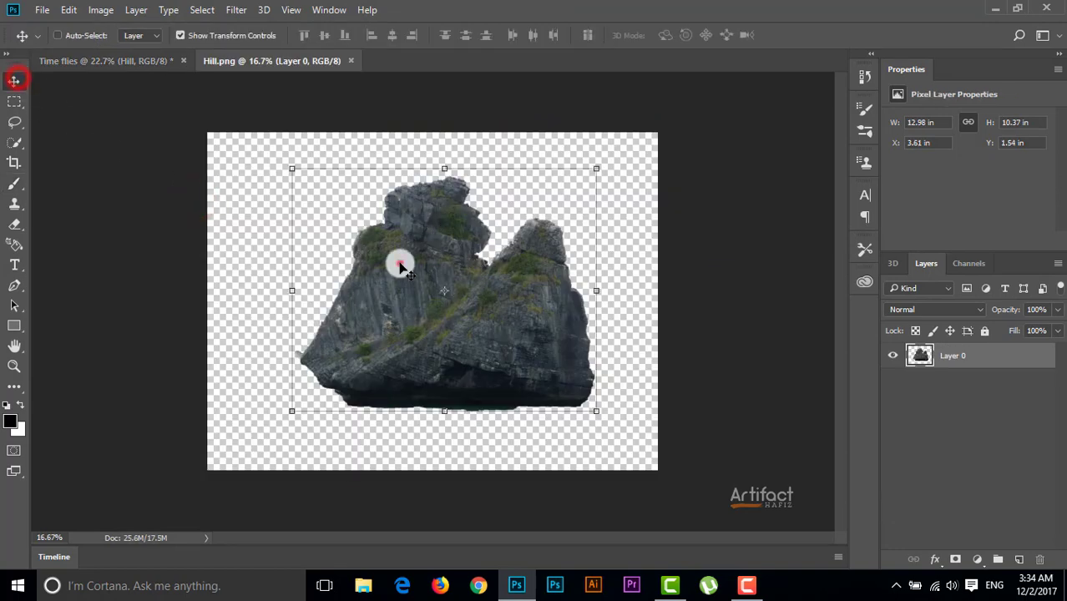
{"action": "left_click_drag", "start_coordinate": [395, 258], "coordinate": [601, 318]}
{"action": "left_click_drag", "start_coordinate": [528, 320], "coordinate": [614, 311]}
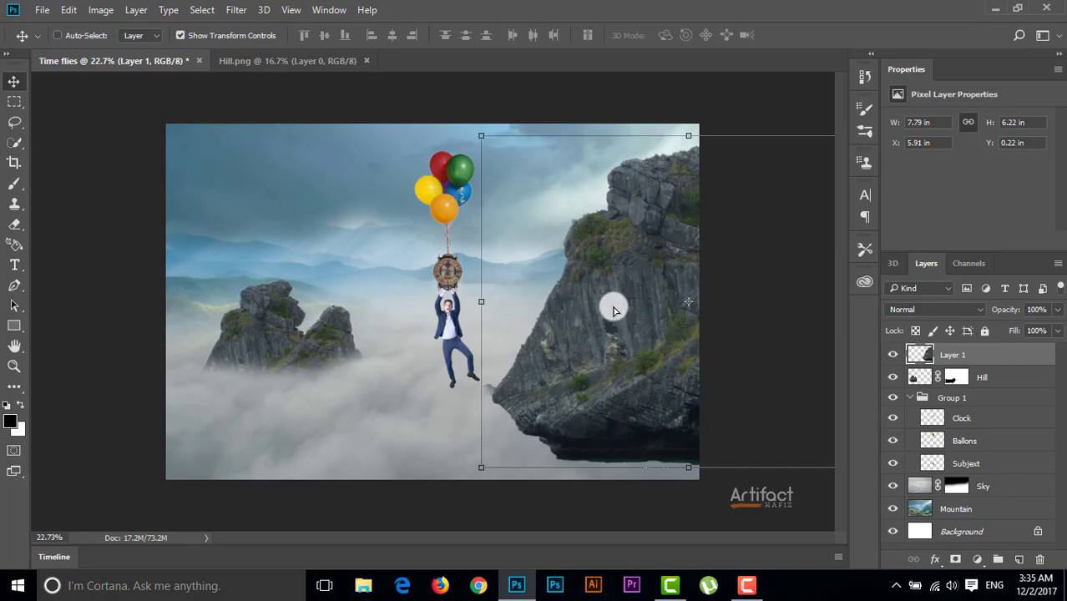
Mask the large right-hand rock and paint black with a soft 500 px brush along its base to blend it into the clouds
{"action": "left_click", "coordinate": [956, 561]}
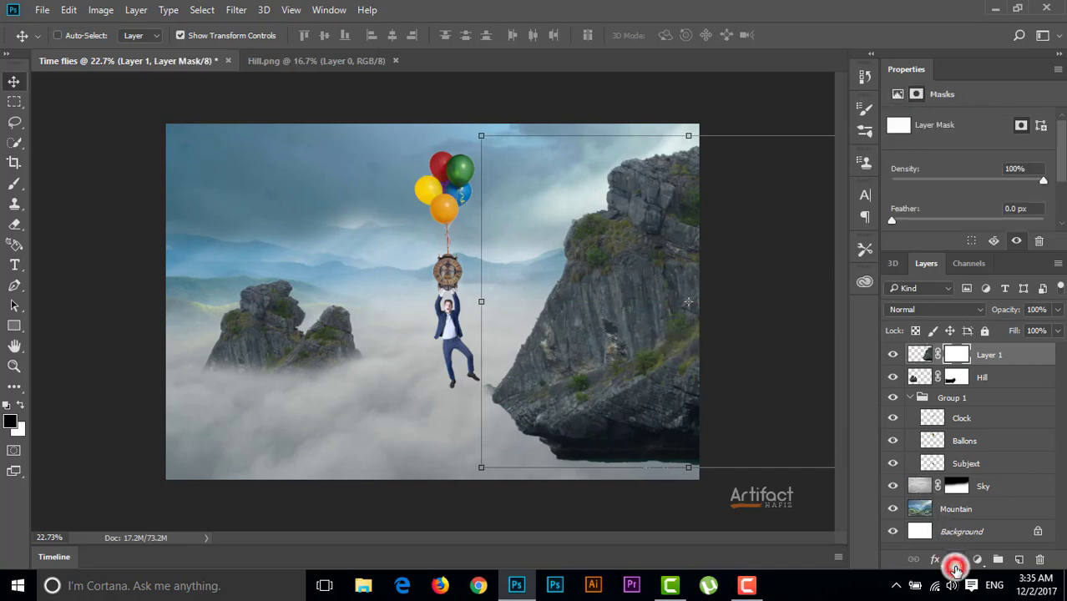
{"action": "left_click", "coordinate": [13, 187]}
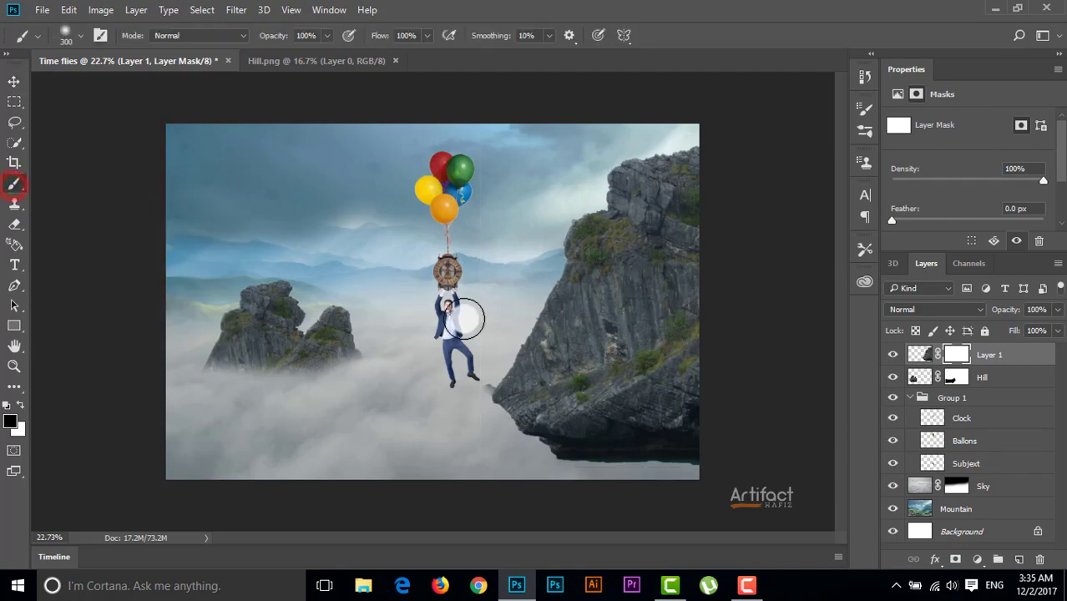
{"action": "left_click_drag", "start_coordinate": [465, 319], "coordinate": [491, 334]}
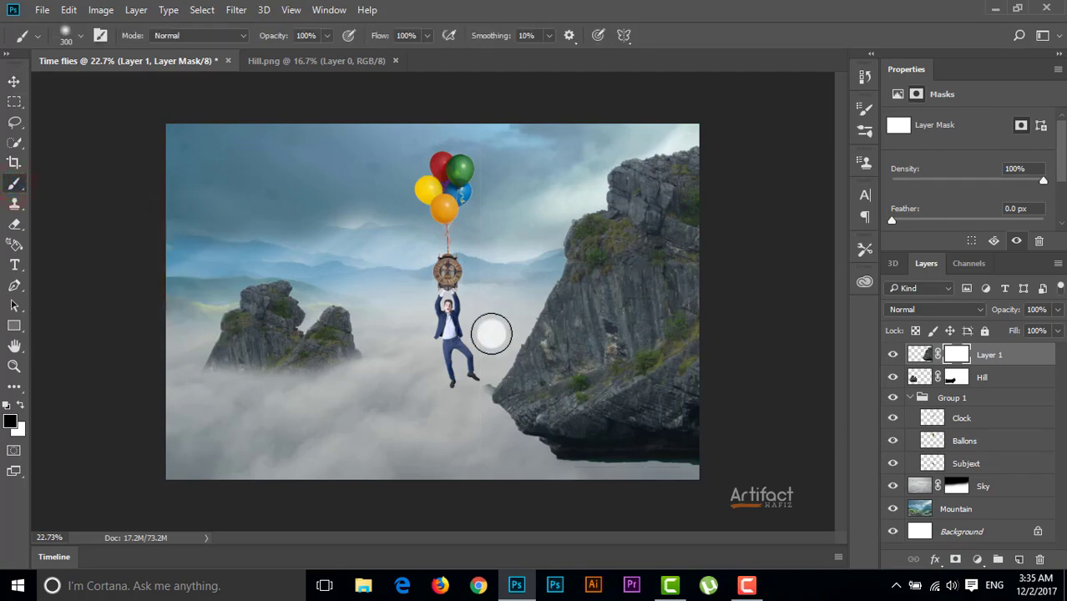
{"action": "key", "text": "]"}
{"action": "mouse_move", "coordinate": [486, 388]}
{"action": "left_mouse_down"}
{"action": "mouse_move", "coordinate": [516, 427]}
{"action": "mouse_move", "coordinate": [637, 452]}
{"action": "mouse_move", "coordinate": [719, 453]}
{"action": "mouse_move", "coordinate": [662, 464]}
{"action": "left_mouse_up"}
{"action": "left_click", "coordinate": [474, 396]}
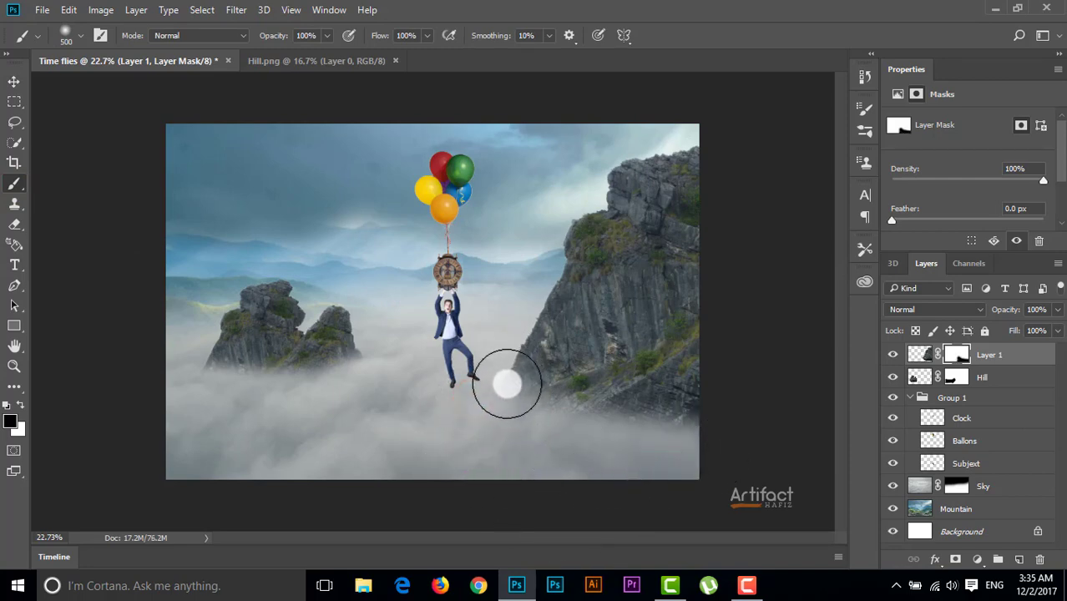
Shift the large masked rock slightly further right, partly off the canvas, and select the Hill layer
{"action": "left_click", "coordinate": [14, 79]}
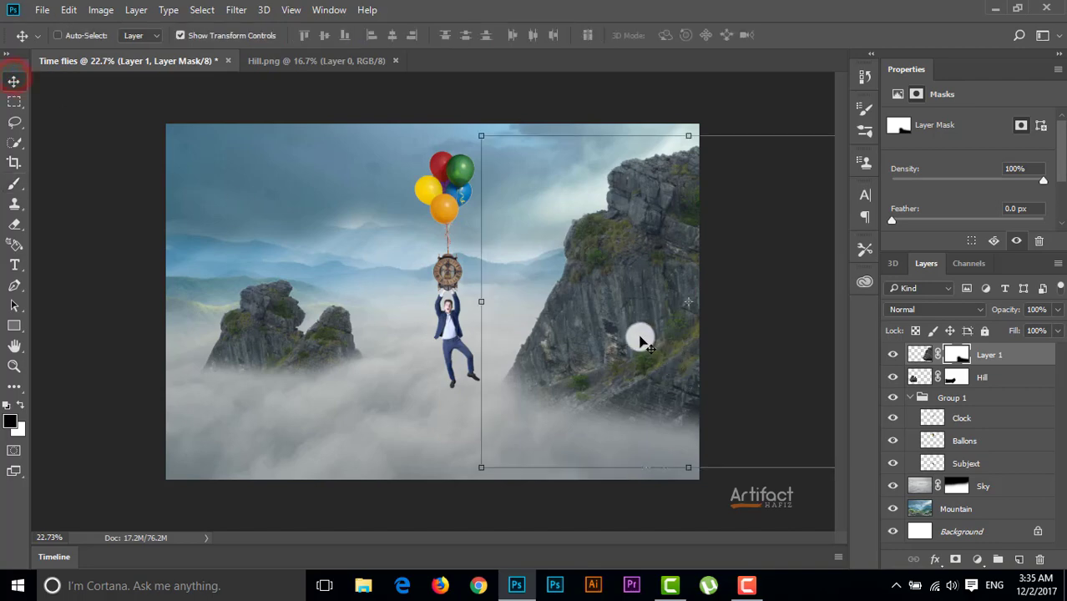
{"action": "left_click_drag", "start_coordinate": [639, 339], "coordinate": [668, 336]}
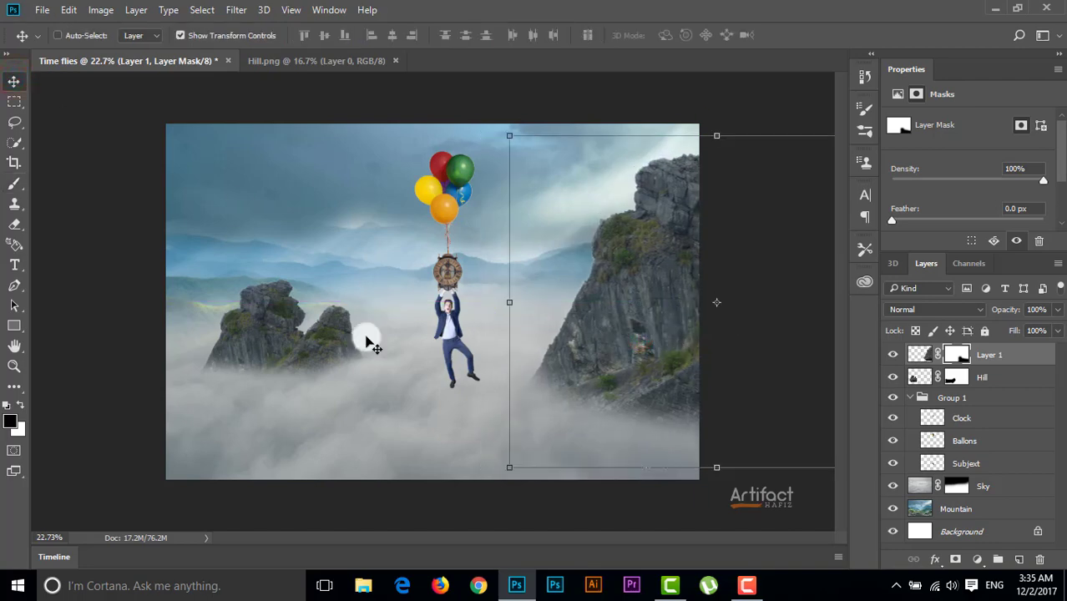
{"action": "left_click", "coordinate": [14, 84]}
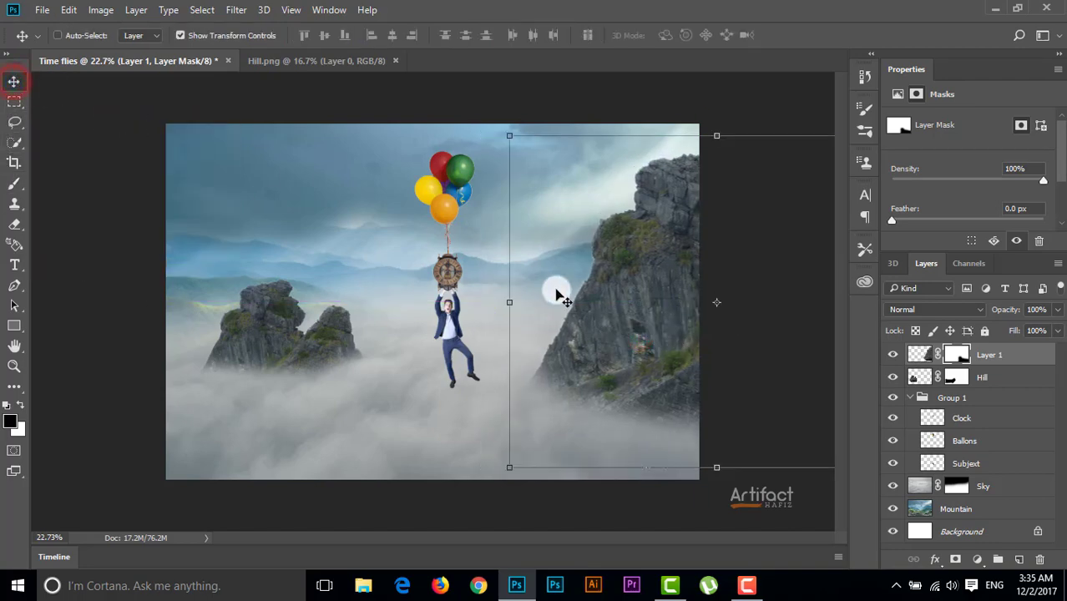
{"action": "left_click", "coordinate": [994, 378]}
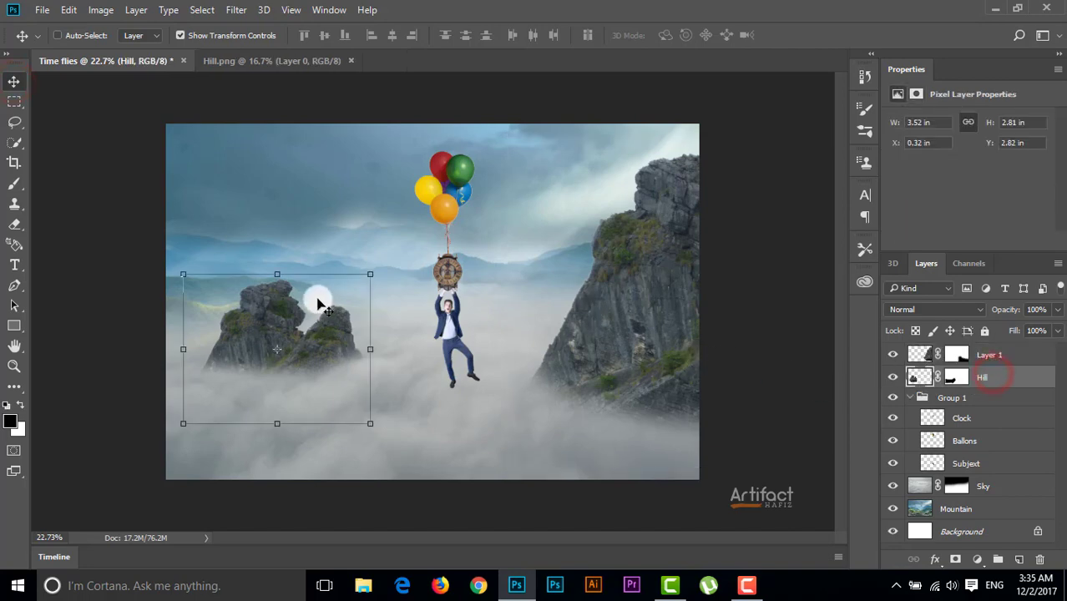
Shift the small Hill rock slightly down and left, and move the large right-hand rock up and further right off the canvas
{"action": "mouse_move", "coordinate": [264, 314]}
{"action": "left_mouse_down"}
{"action": "mouse_move", "coordinate": [255, 333]}
{"action": "mouse_move", "coordinate": [250, 315]}
{"action": "left_mouse_up"}
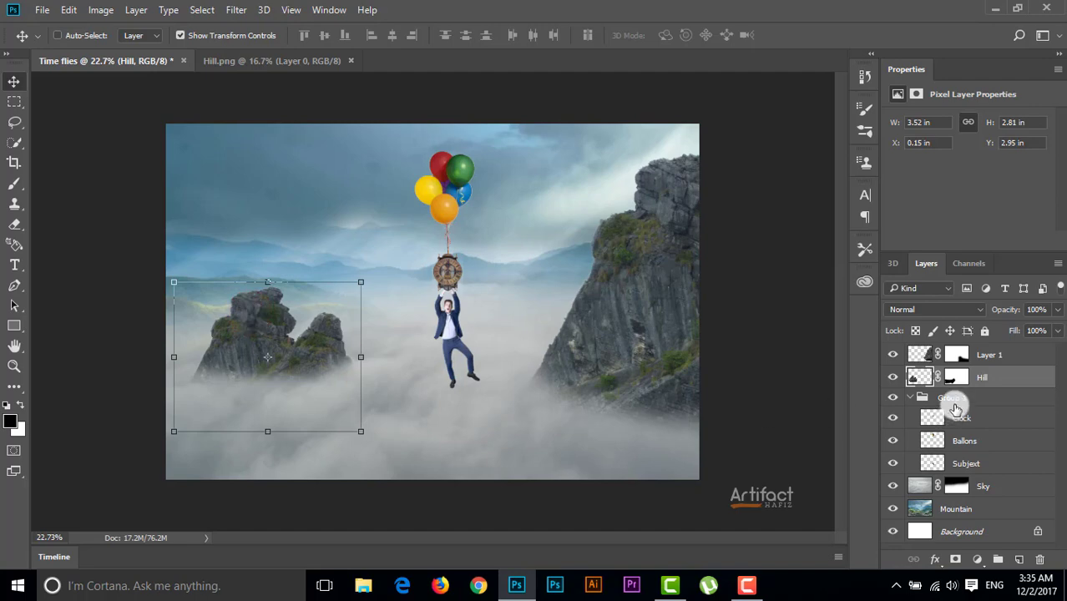
{"action": "left_click", "coordinate": [993, 354]}
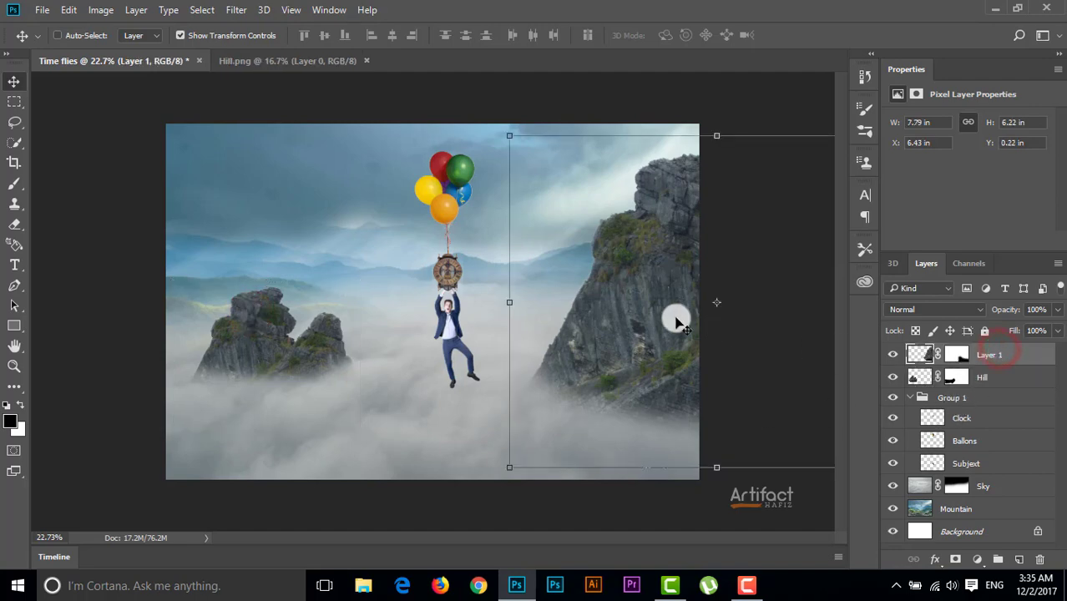
{"action": "left_click_drag", "start_coordinate": [600, 305], "coordinate": [627, 313]}
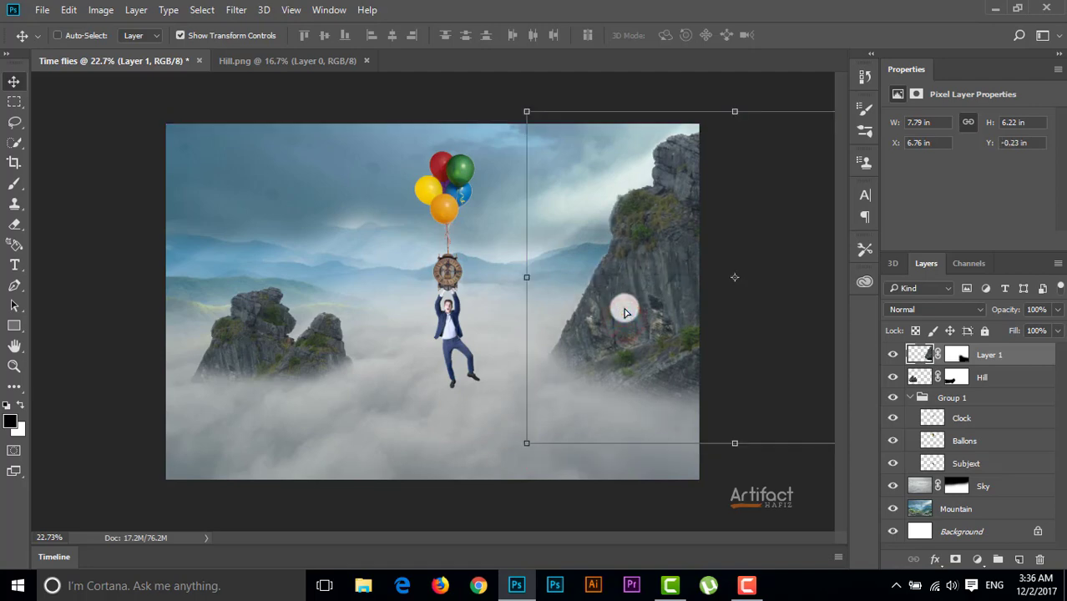
Paint black with the soft 500 px brush on Layer 1's mask to fade the large rock's base and lower left edge into the clouds
{"action": "left_click", "coordinate": [959, 355]}
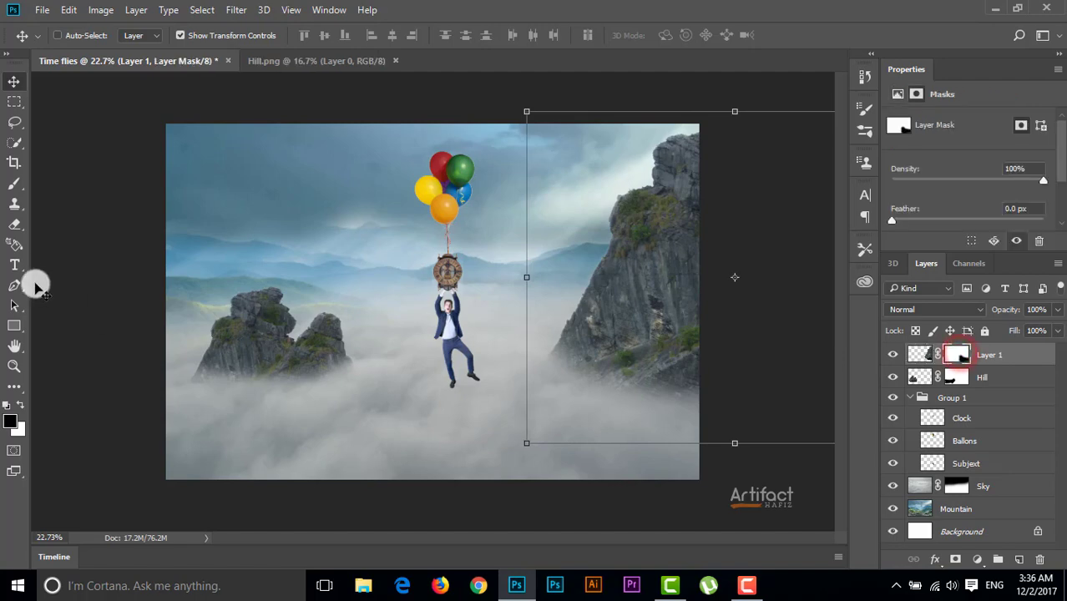
{"action": "left_click", "coordinate": [14, 183]}
{"action": "left_click_drag", "start_coordinate": [572, 377], "coordinate": [545, 336]}
{"action": "mouse_move", "coordinate": [582, 396]}
{"action": "left_mouse_down"}
{"action": "mouse_move", "coordinate": [519, 311]}
{"action": "mouse_move", "coordinate": [572, 360]}
{"action": "mouse_move", "coordinate": [651, 398]}
{"action": "left_mouse_up"}
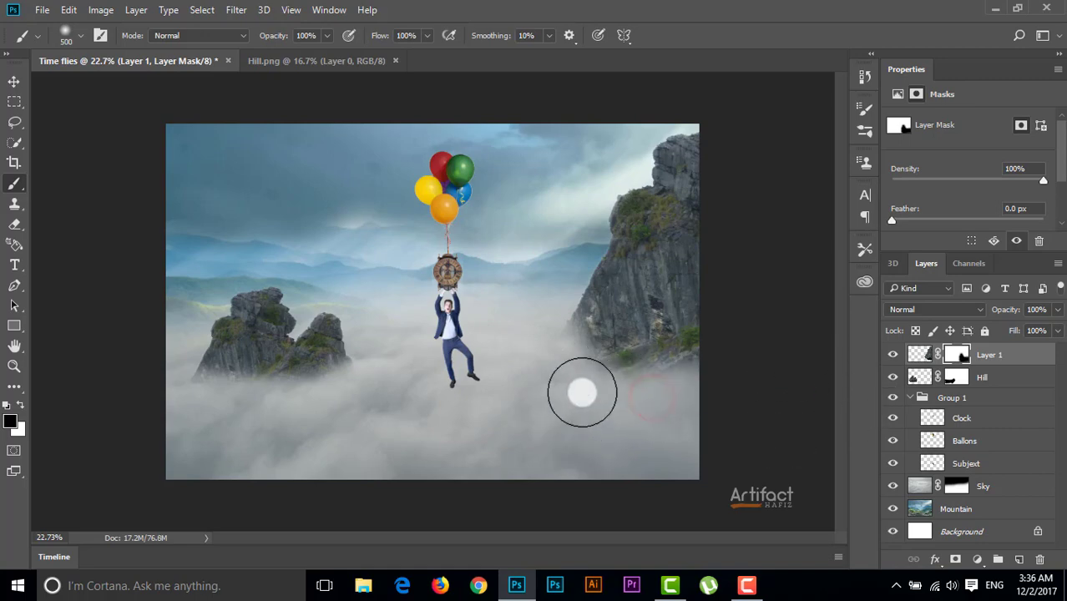
{"action": "left_click", "coordinate": [603, 378]}
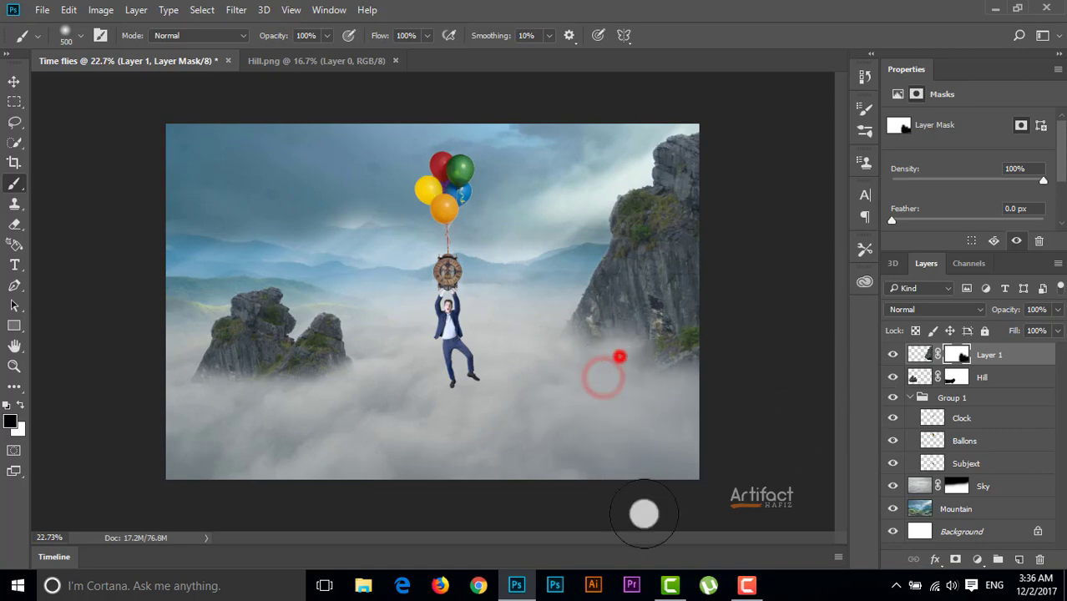
{"action": "left_click", "coordinate": [670, 362]}
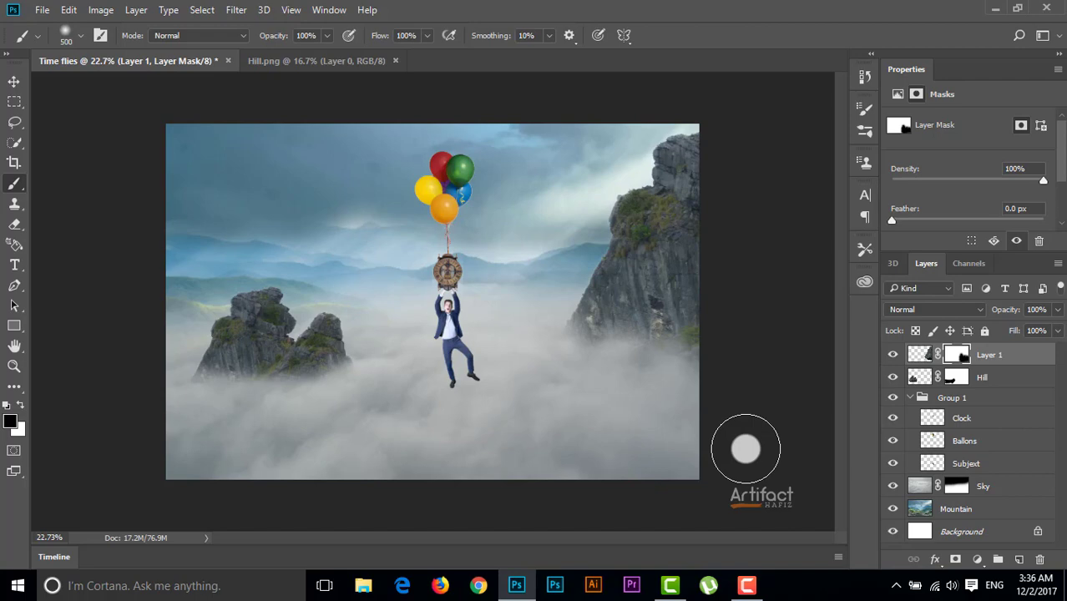
Bring the seagulls from Seagull.png into Time flies and scale them to about 41% between the balloons and the large rock
{"action": "left_click", "coordinate": [14, 80]}
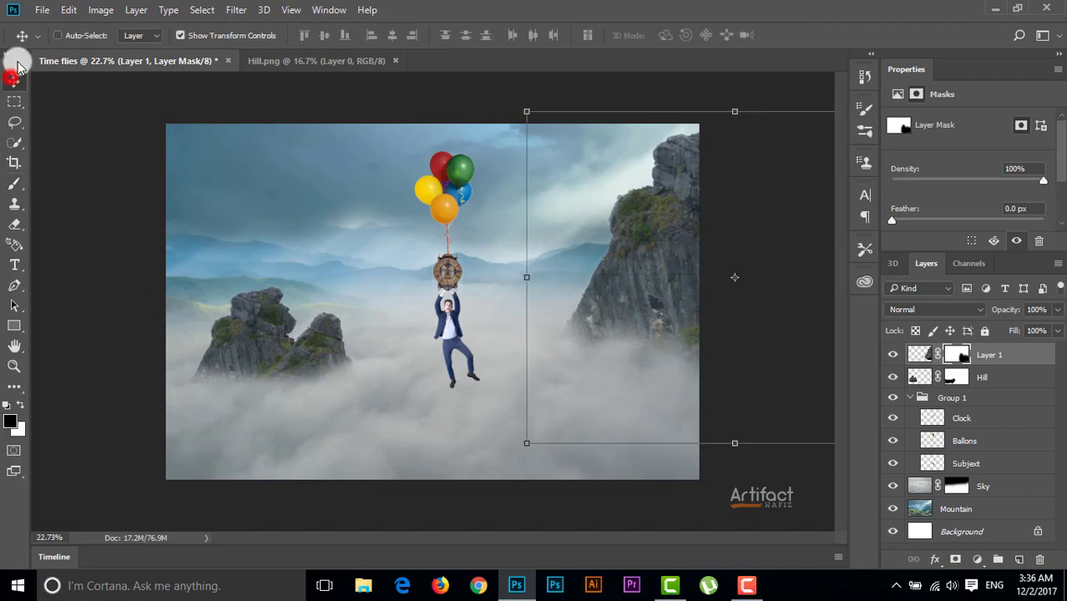
{"action": "left_click", "coordinate": [44, 9]}
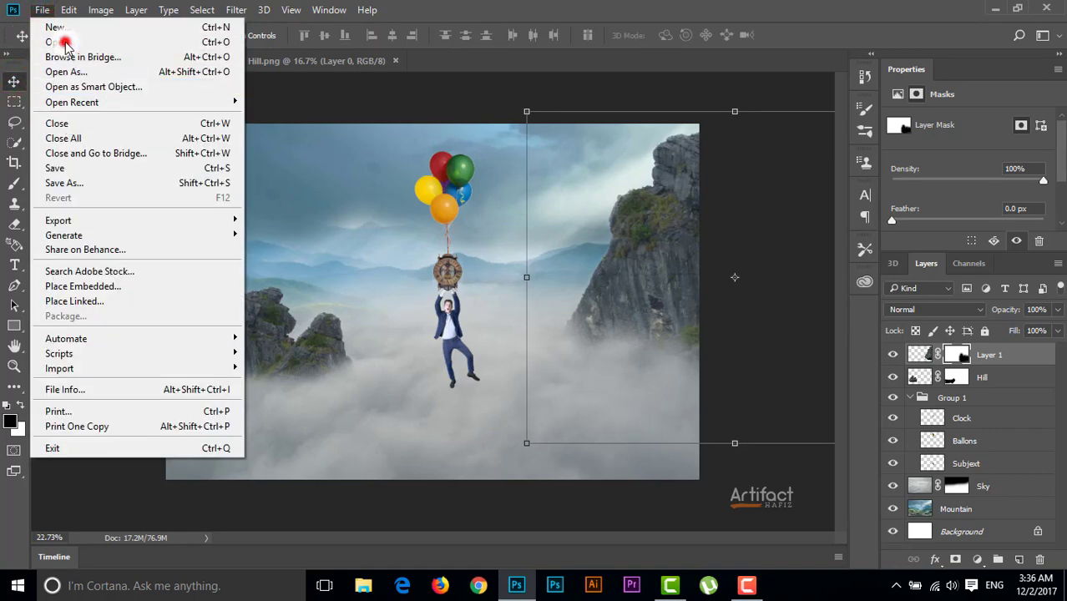
{"action": "left_click", "coordinate": [66, 40]}
{"action": "scroll", "coordinate": [443, 283], "scroll_direction": "down", "scroll_amount": 1}
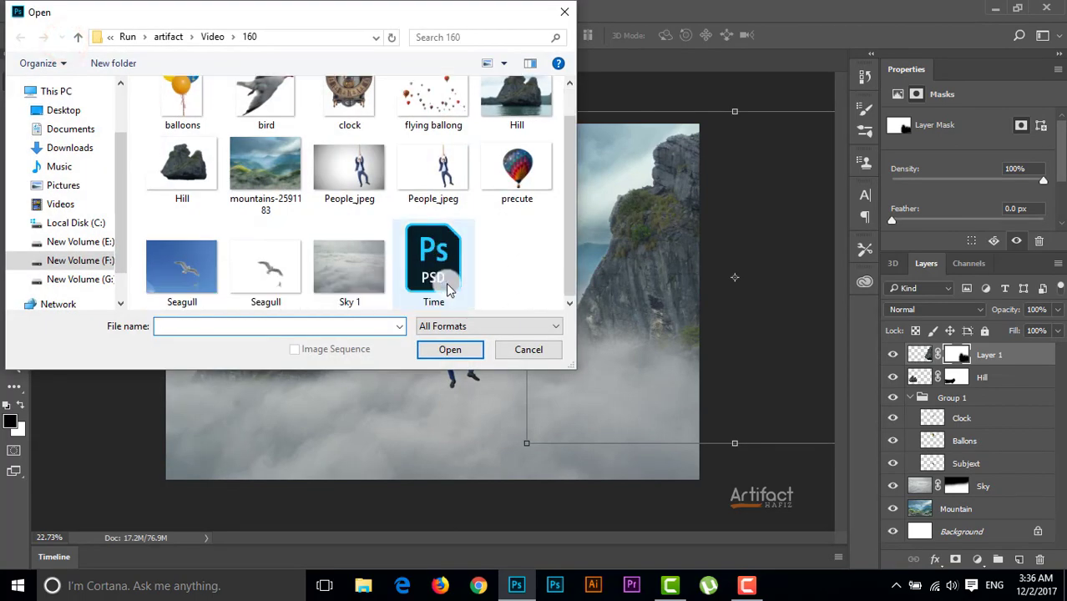
{"action": "double_click", "coordinate": [253, 267]}
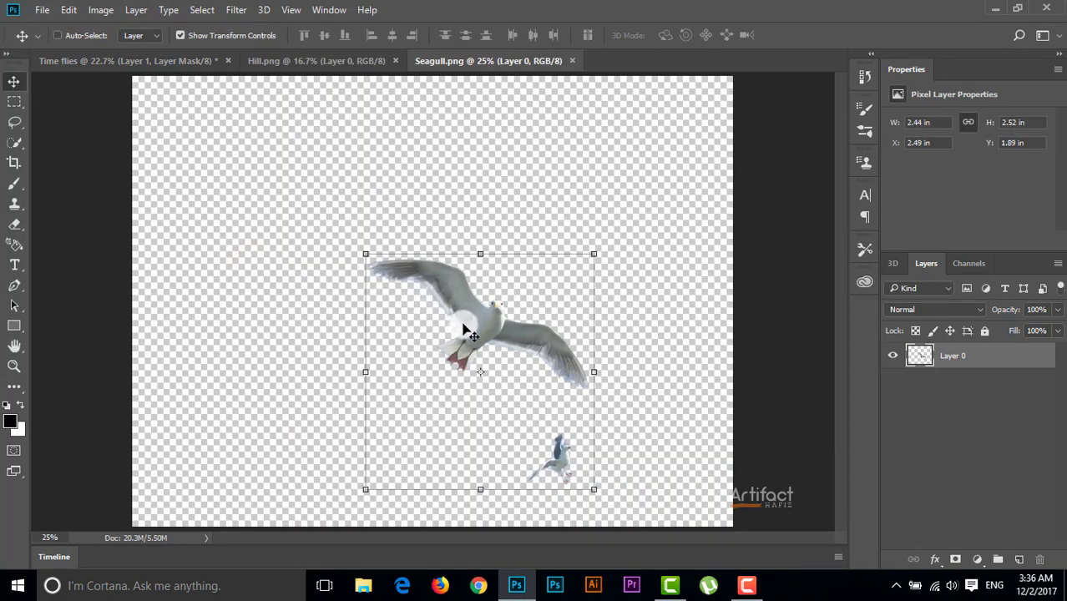
{"action": "left_click_drag", "start_coordinate": [466, 317], "coordinate": [364, 242]}
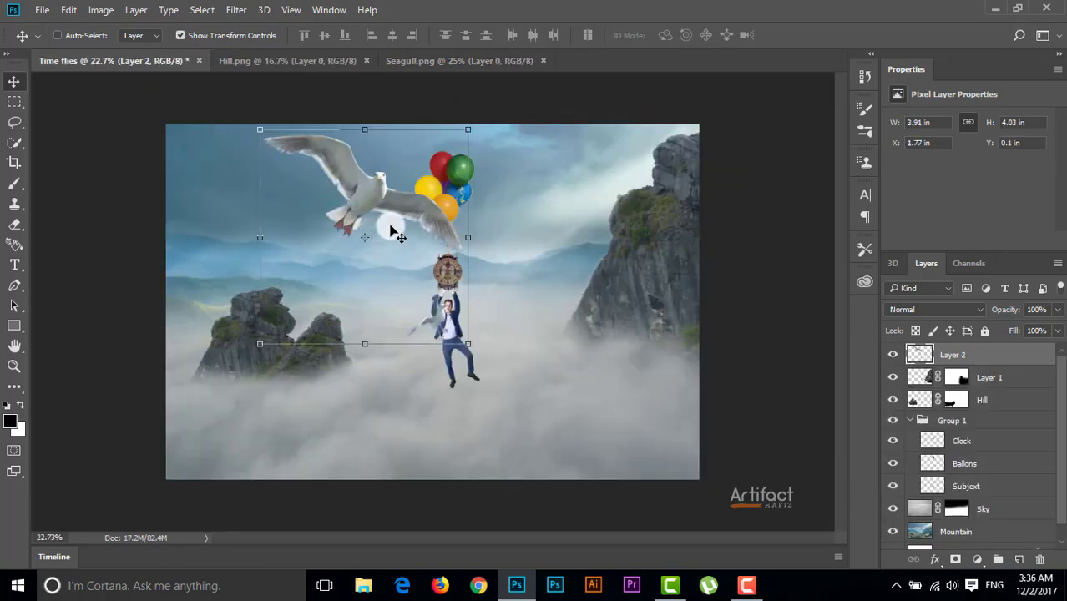
{"action": "left_click_drag", "start_coordinate": [469, 130], "coordinate": [572, 200]}
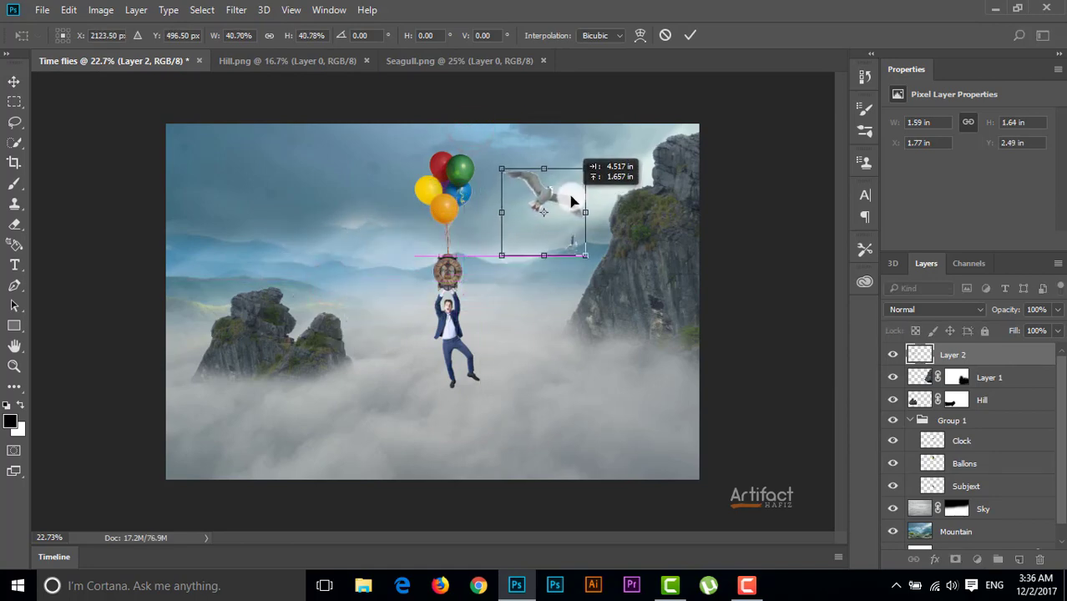
{"action": "left_click", "coordinate": [689, 35]}
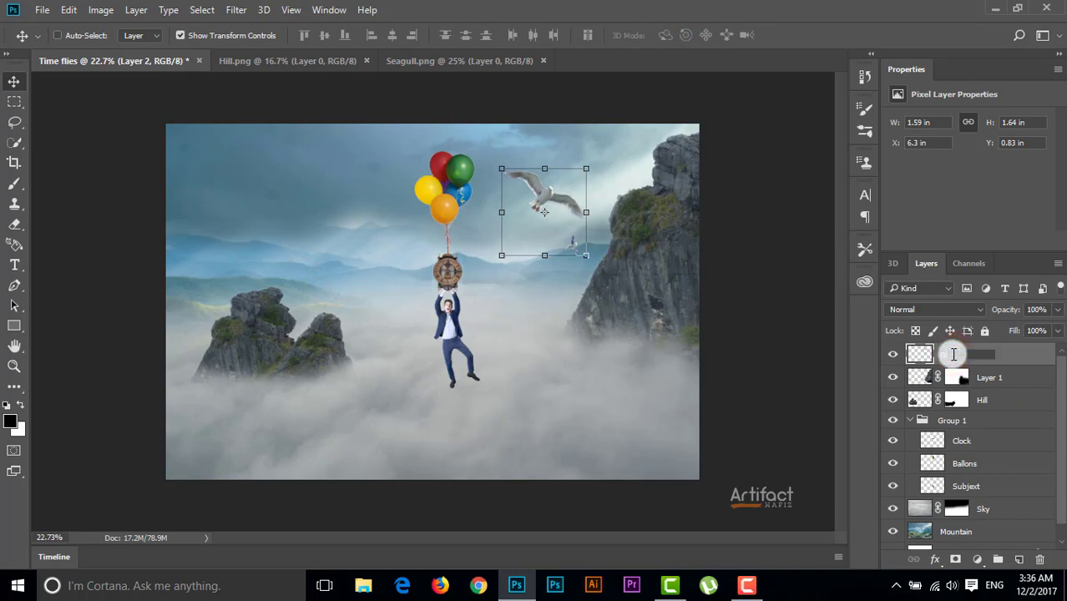
Rename the seagull layer Bird and the large right-hand rock's layer Hill 2
{"action": "type", "text": "Bird"}
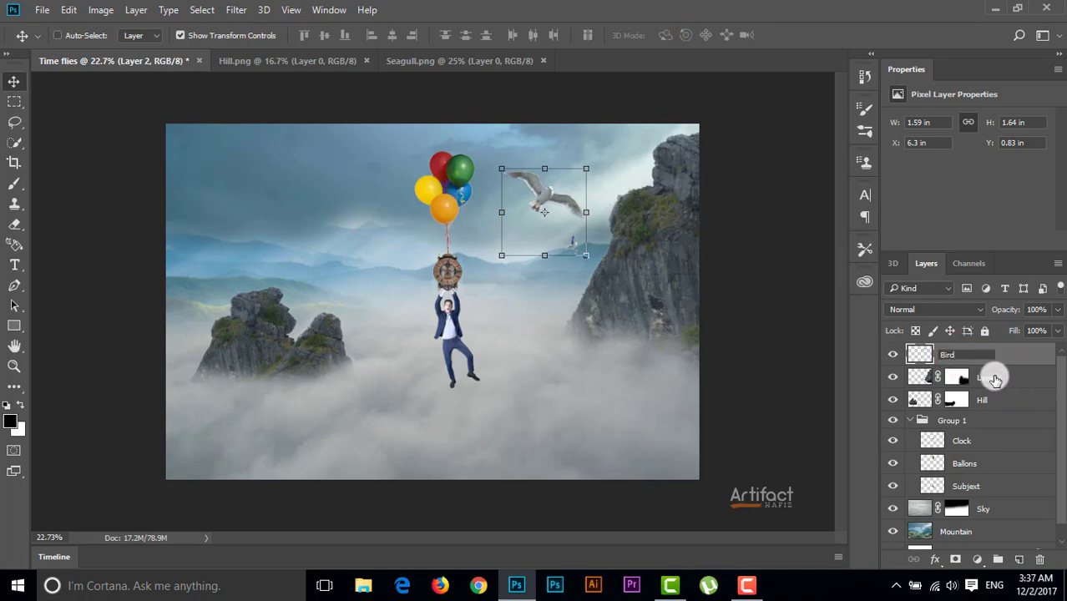
{"action": "double_click", "coordinate": [996, 378]}
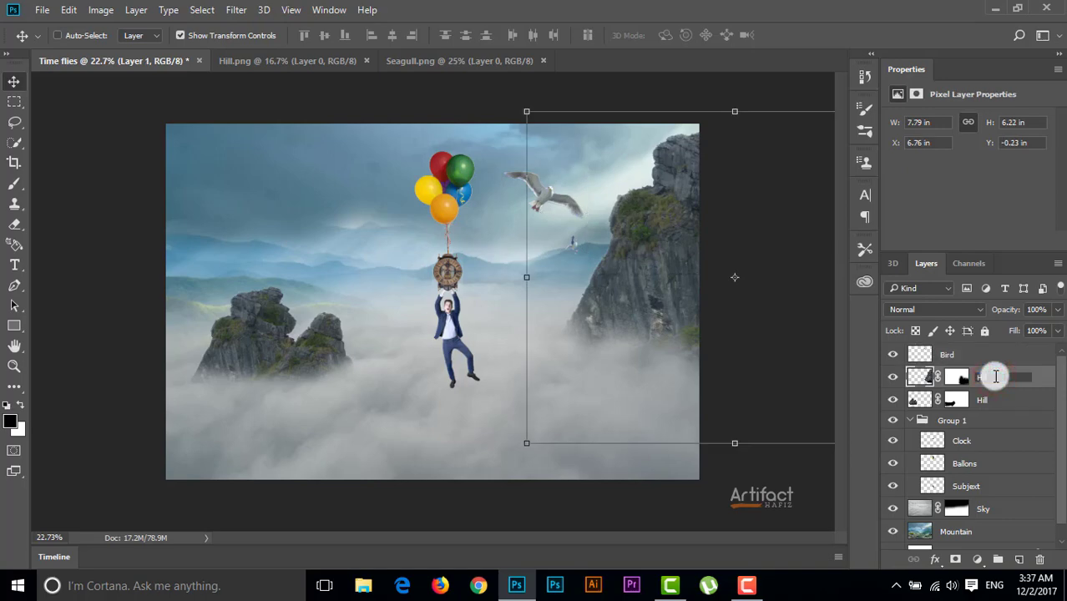
{"action": "type", "text": "Hill 2"}
{"action": "key", "text": "Return"}
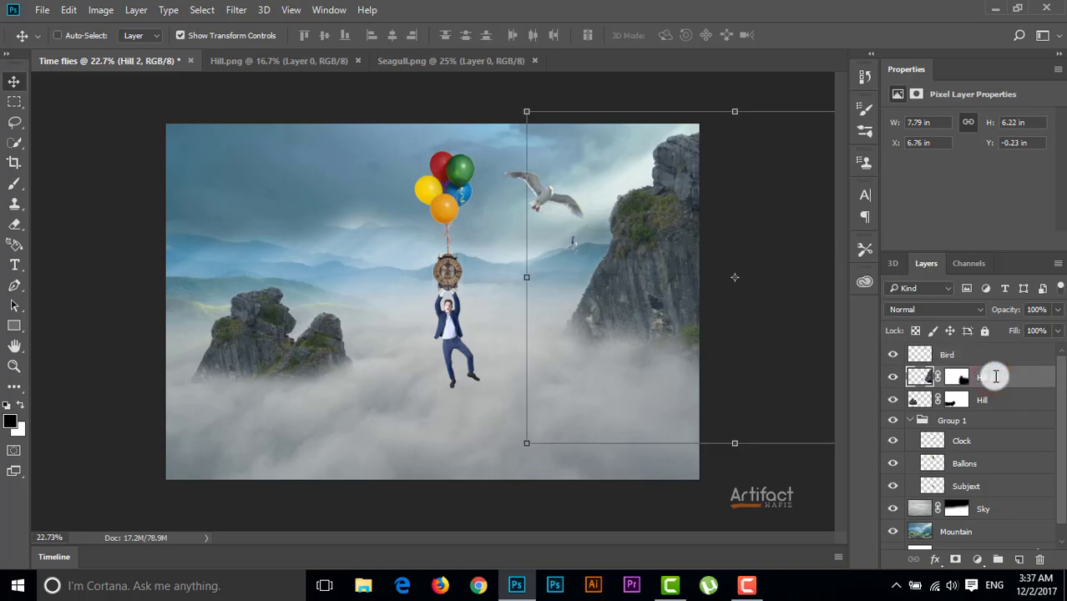
Scale the Bird layer down proportionally to about 55%, keeping the seagulls beside the balloons
{"action": "left_click", "coordinate": [960, 354]}
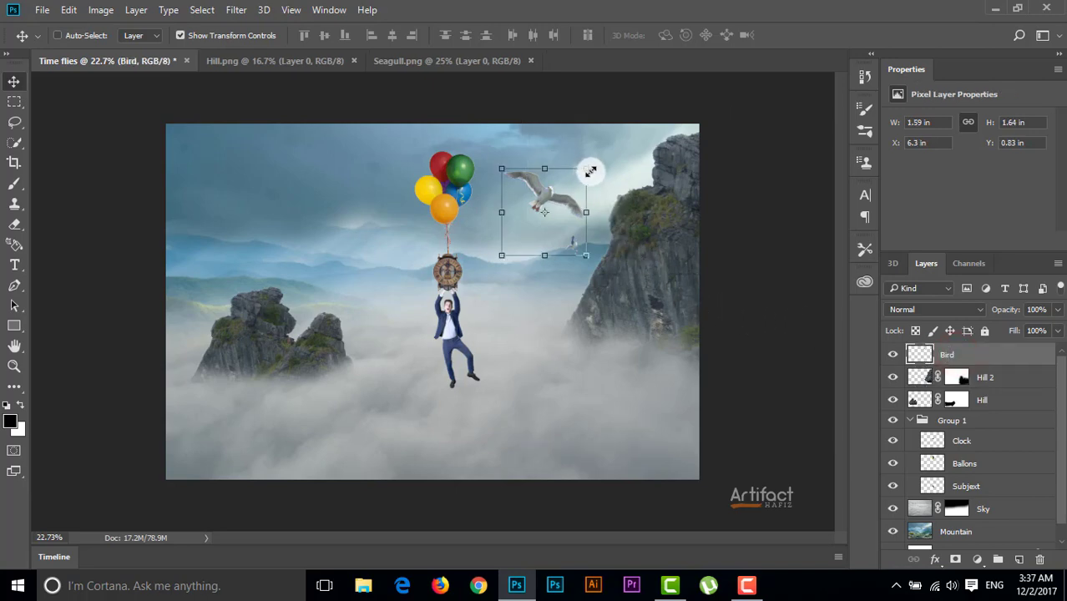
{"action": "key", "text": "shift"}
{"action": "left_click_drag", "start_coordinate": [585, 170], "coordinate": [544, 204]}
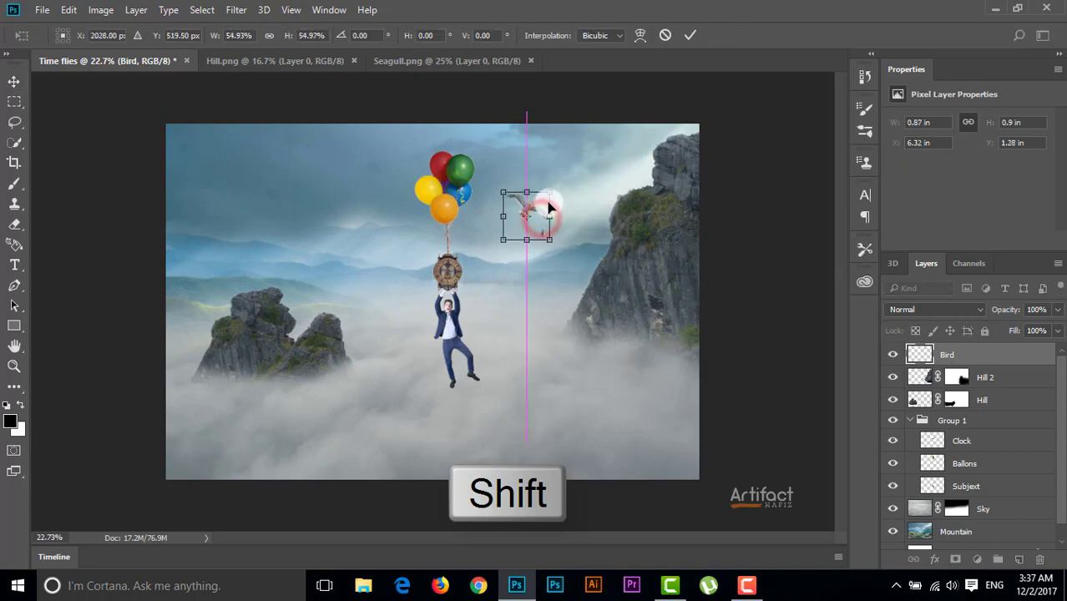
{"action": "left_click", "coordinate": [686, 35]}
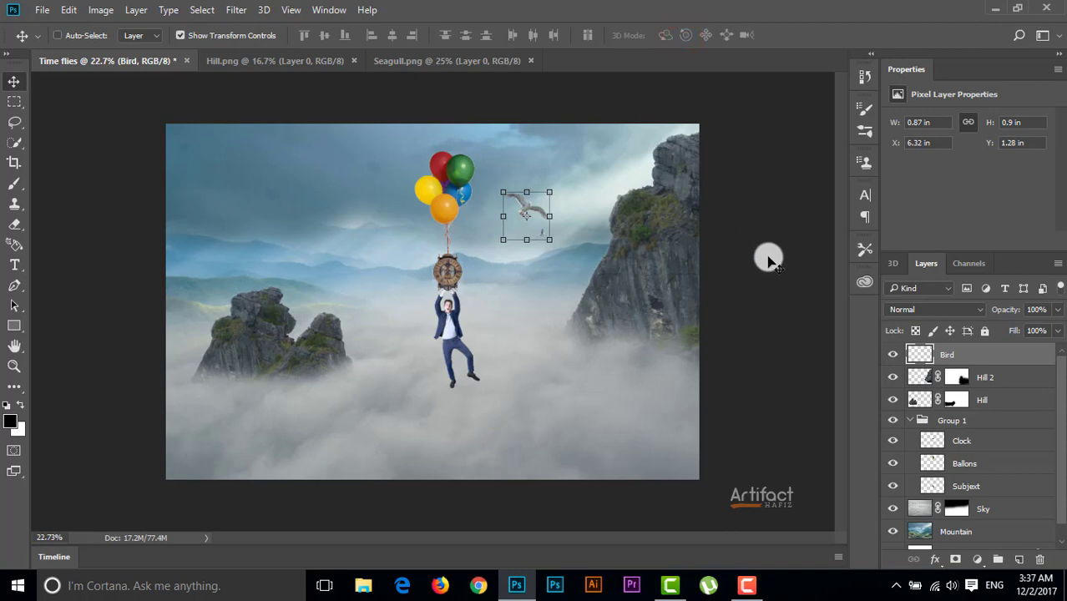
Lower the Bird layer's opacity to 68%
{"action": "left_click", "coordinate": [962, 355]}
{"action": "left_click", "coordinate": [1056, 309]}
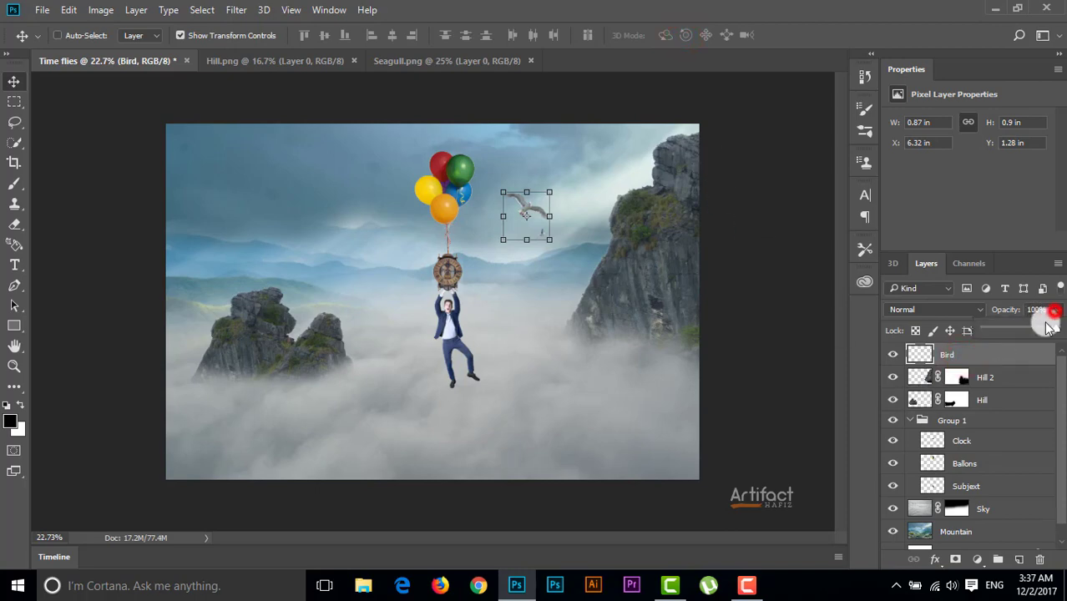
{"action": "left_click_drag", "start_coordinate": [1053, 331], "coordinate": [1042, 332]}
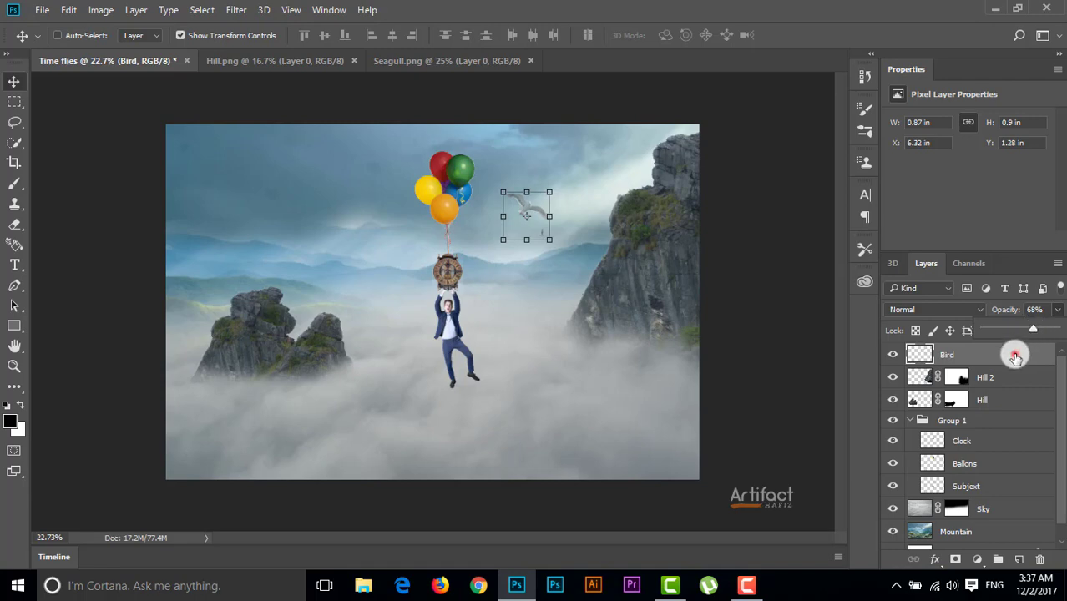
{"action": "left_click", "coordinate": [1015, 357]}
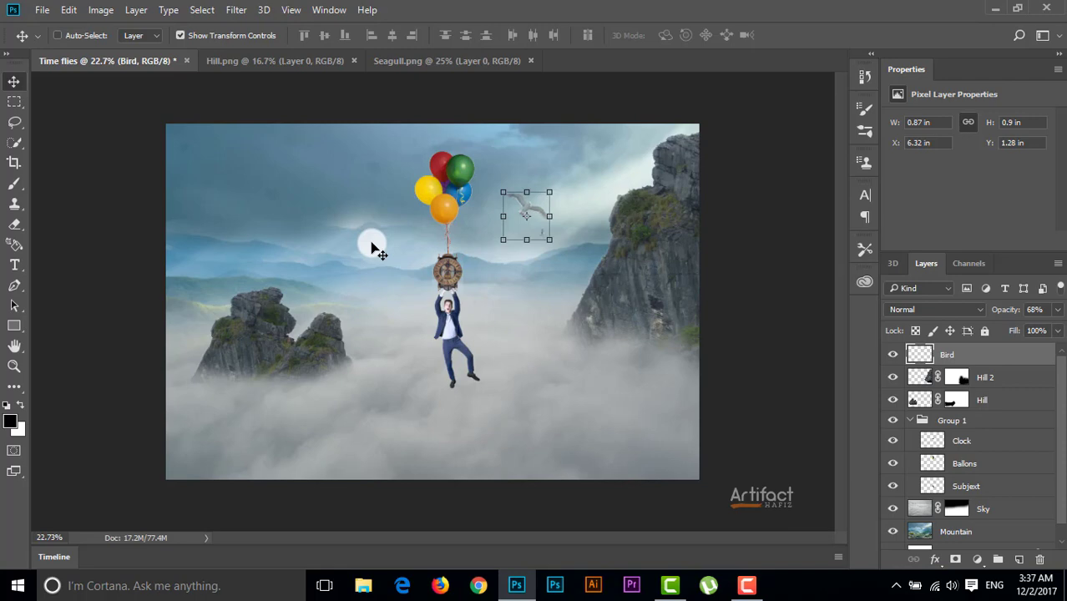
Flip the Mountain layer horizontally
{"action": "scroll", "coordinate": [994, 446], "scroll_direction": "down", "scroll_amount": 1}
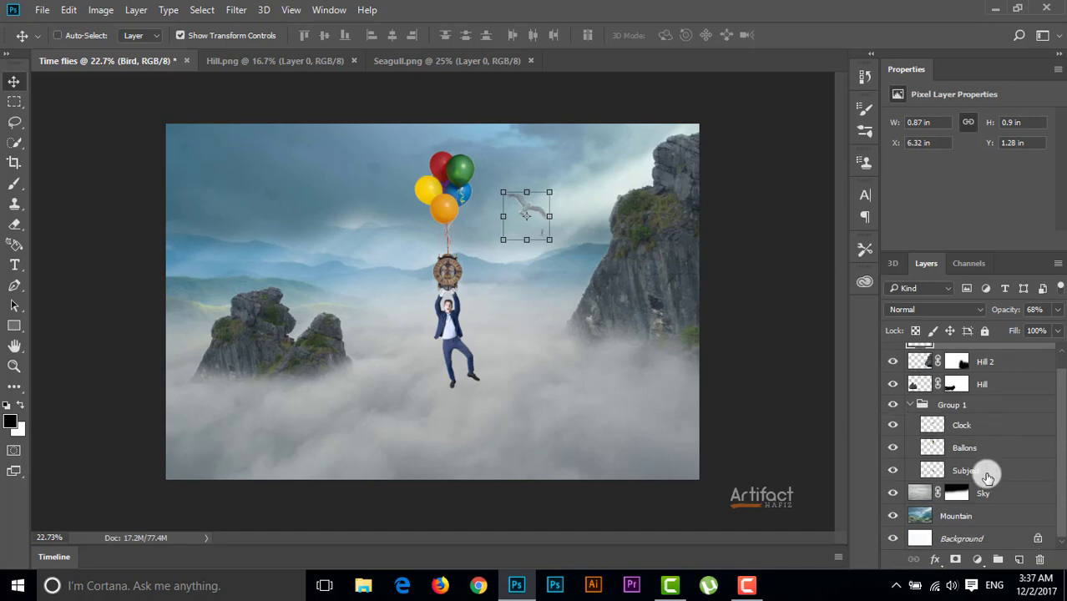
{"action": "left_click", "coordinate": [973, 517]}
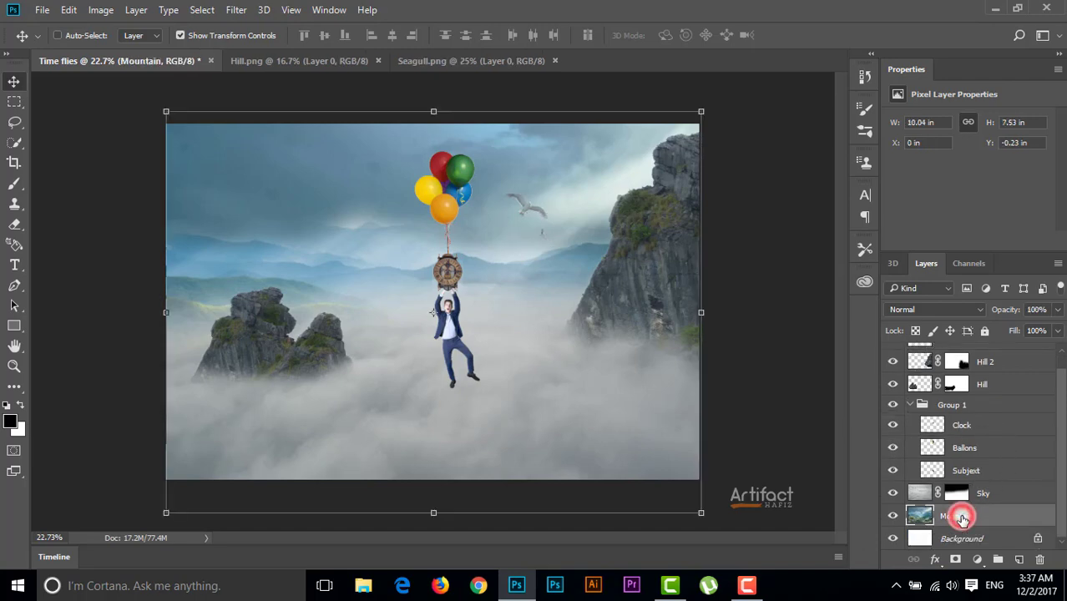
{"action": "left_click", "coordinate": [68, 9]}
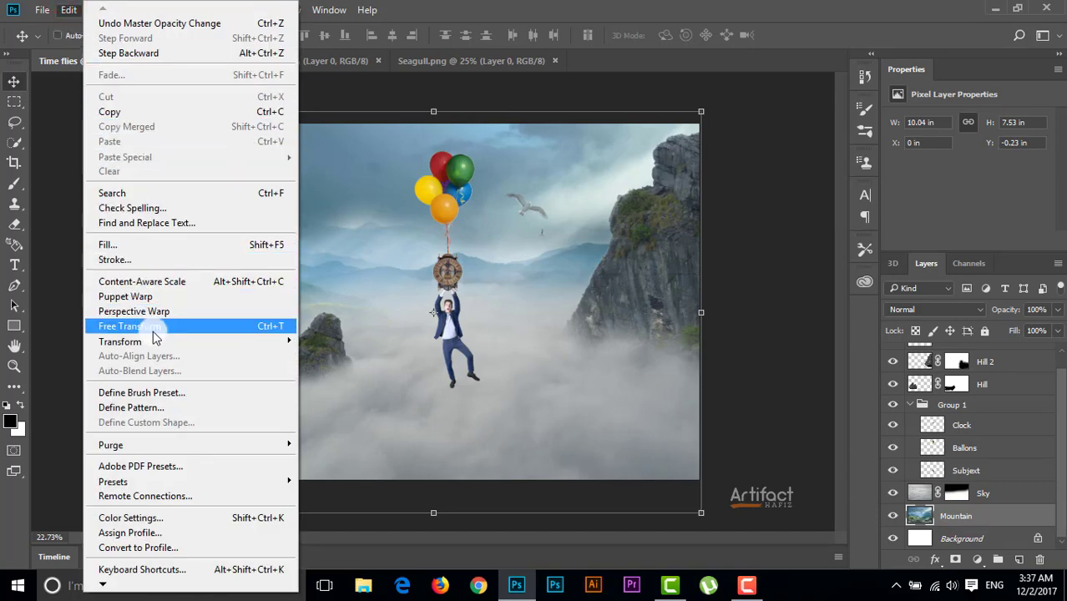
{"action": "mouse_move", "coordinate": [237, 347]}
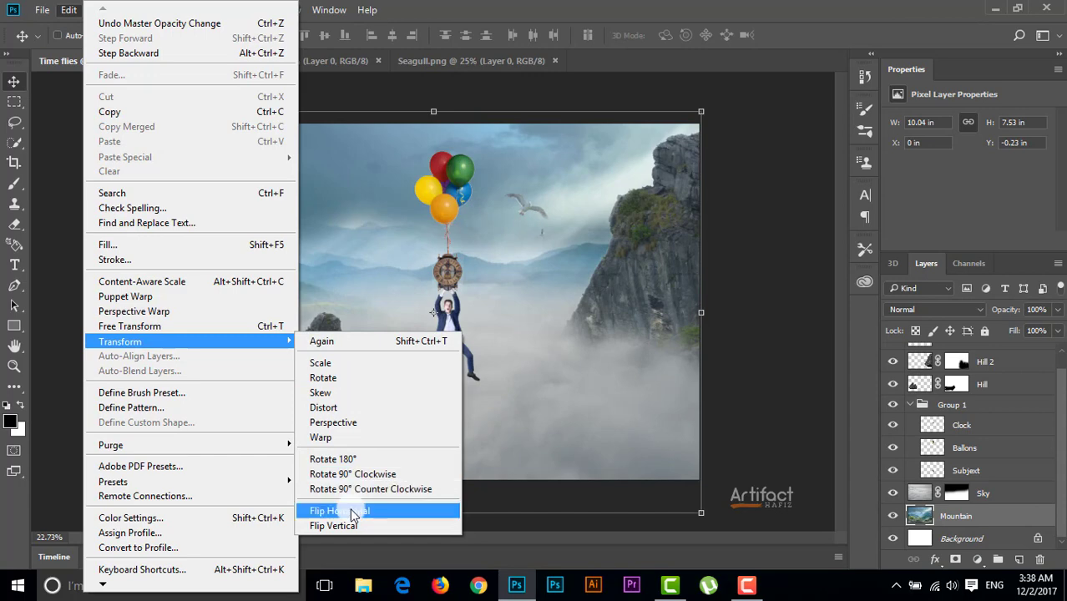
{"action": "left_click", "coordinate": [352, 511]}
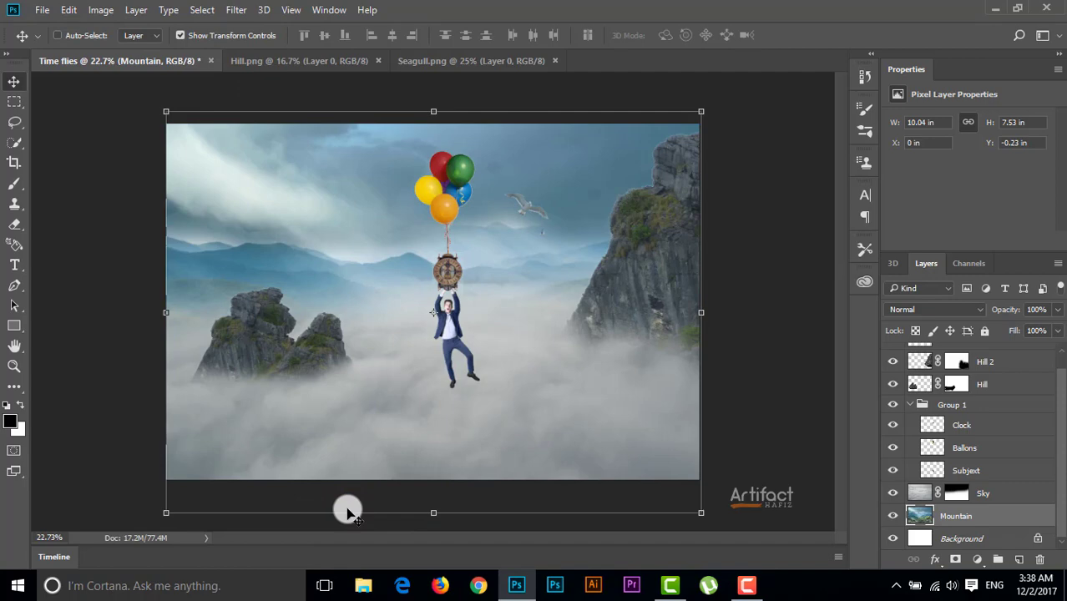
Collapse Group 1 and add a new empty layer above the Bird layer
{"action": "scroll", "coordinate": [974, 485], "scroll_direction": "up", "scroll_amount": 1}
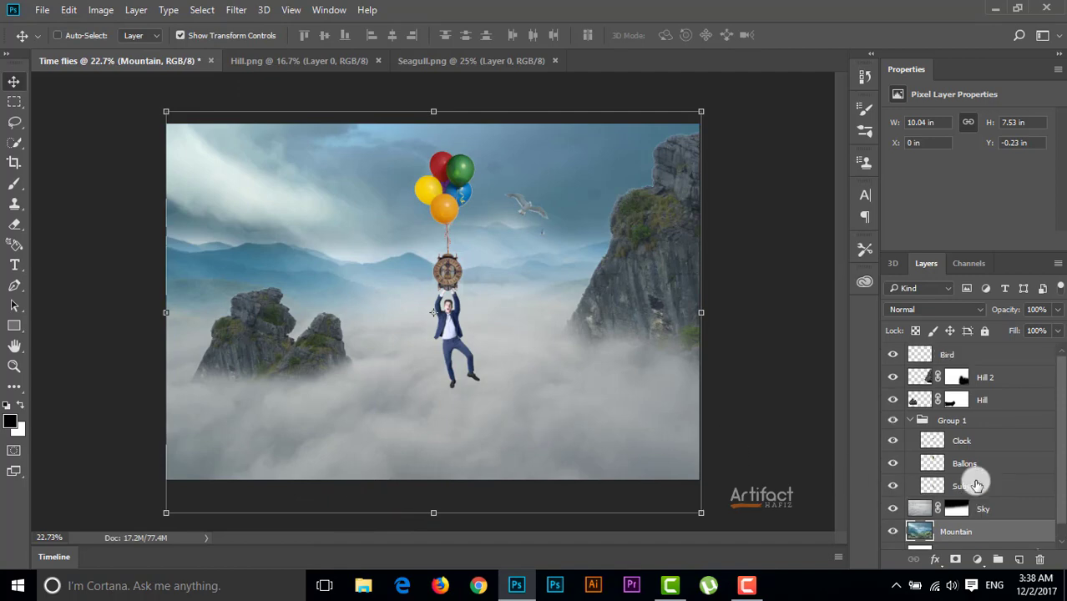
{"action": "left_click", "coordinate": [987, 354]}
{"action": "left_click", "coordinate": [911, 420]}
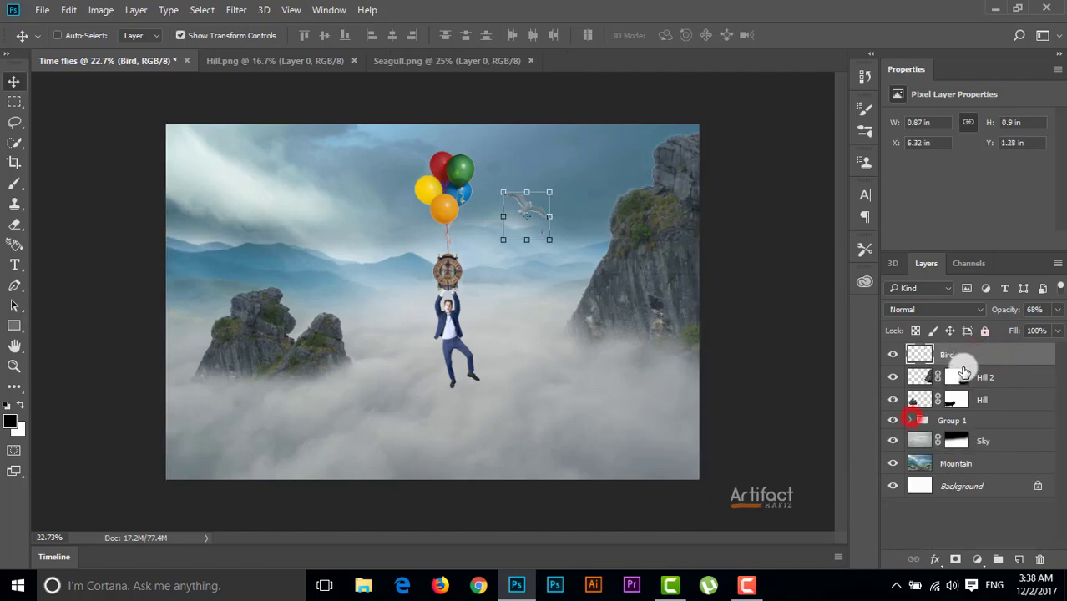
{"action": "left_click", "coordinate": [965, 355]}
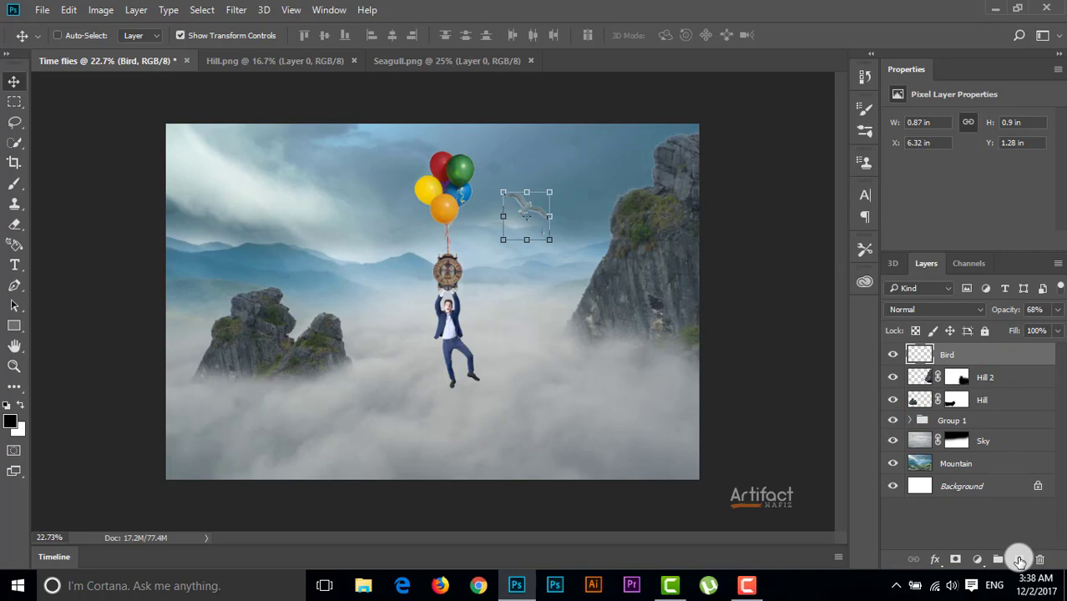
{"action": "left_click", "coordinate": [1019, 561]}
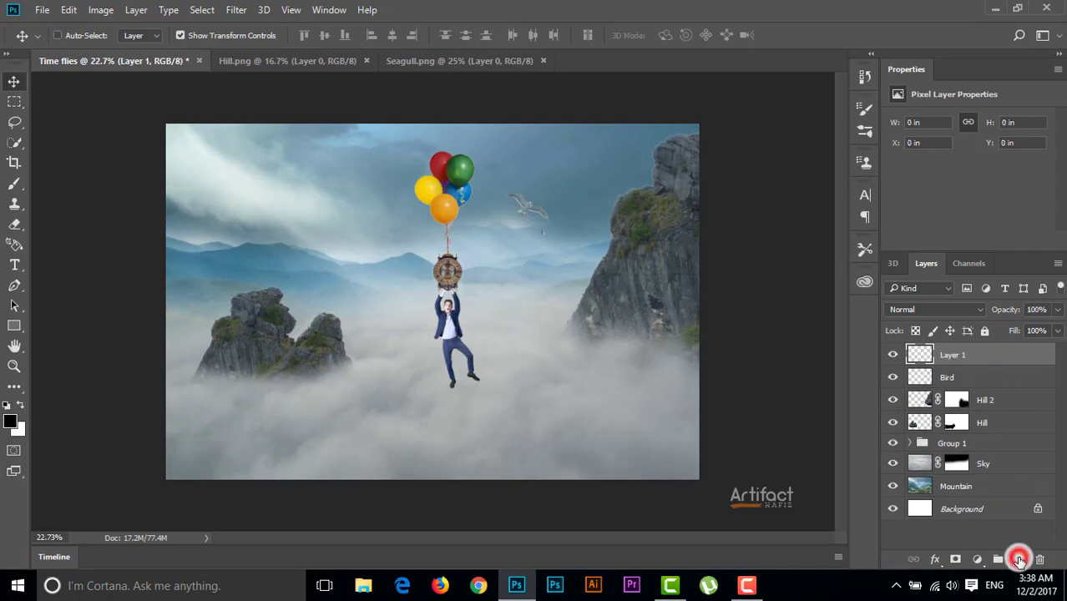
Set the foreground colour to pale yellow #fff5c9
{"action": "left_click", "coordinate": [10, 424]}
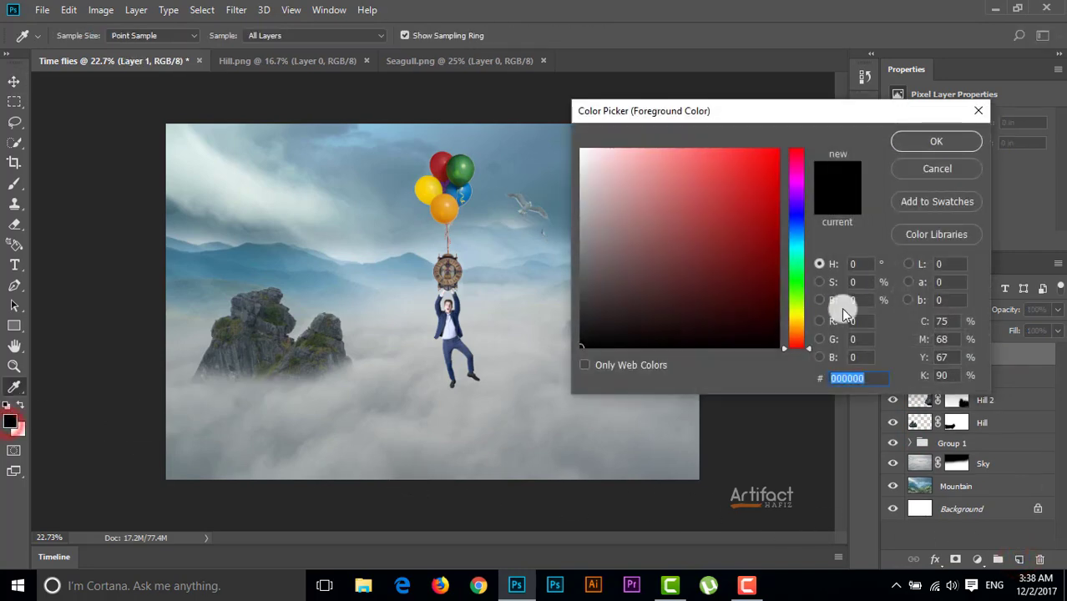
{"action": "left_click", "coordinate": [799, 324]}
{"action": "left_click", "coordinate": [638, 165]}
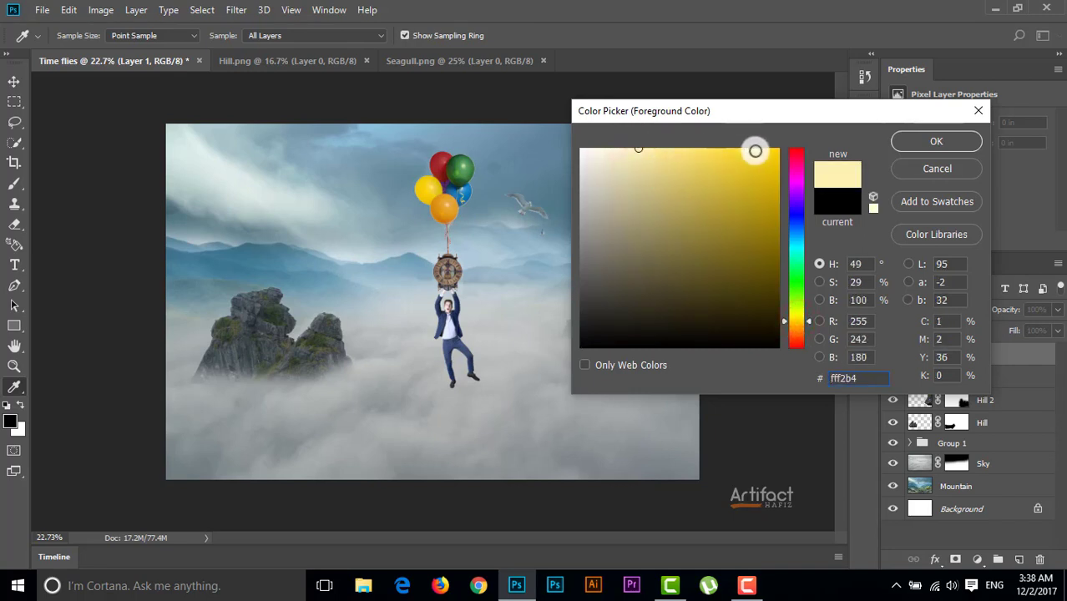
{"action": "left_click", "coordinate": [622, 148]}
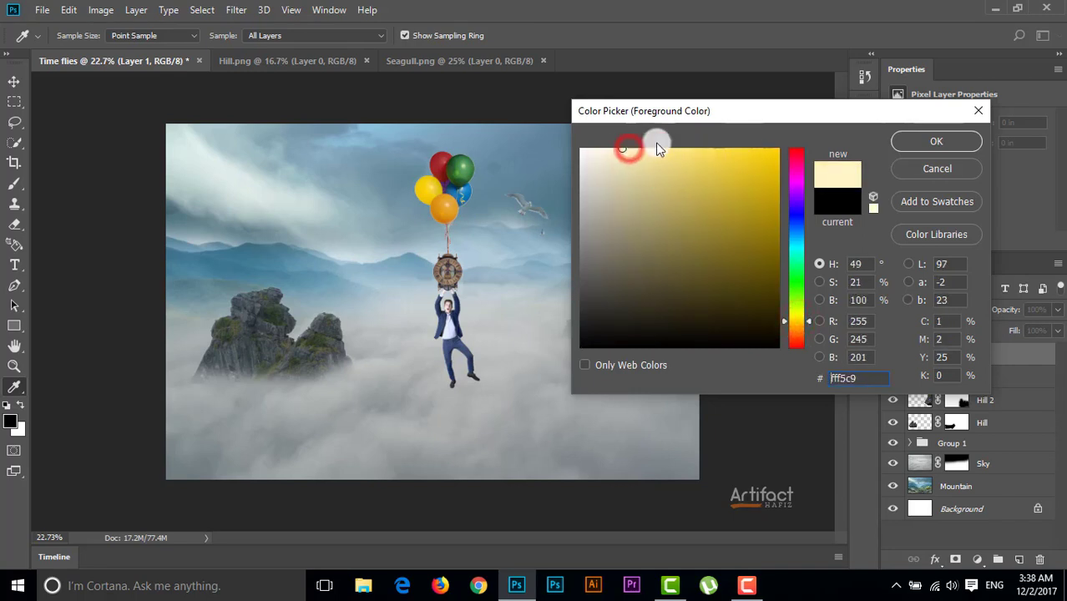
{"action": "left_click", "coordinate": [936, 141]}
{"action": "key", "text": "v"}
Paint a single soft glow over the man and clock on Layer 1 with a 1300 px brush
{"action": "left_click", "coordinate": [14, 185]}
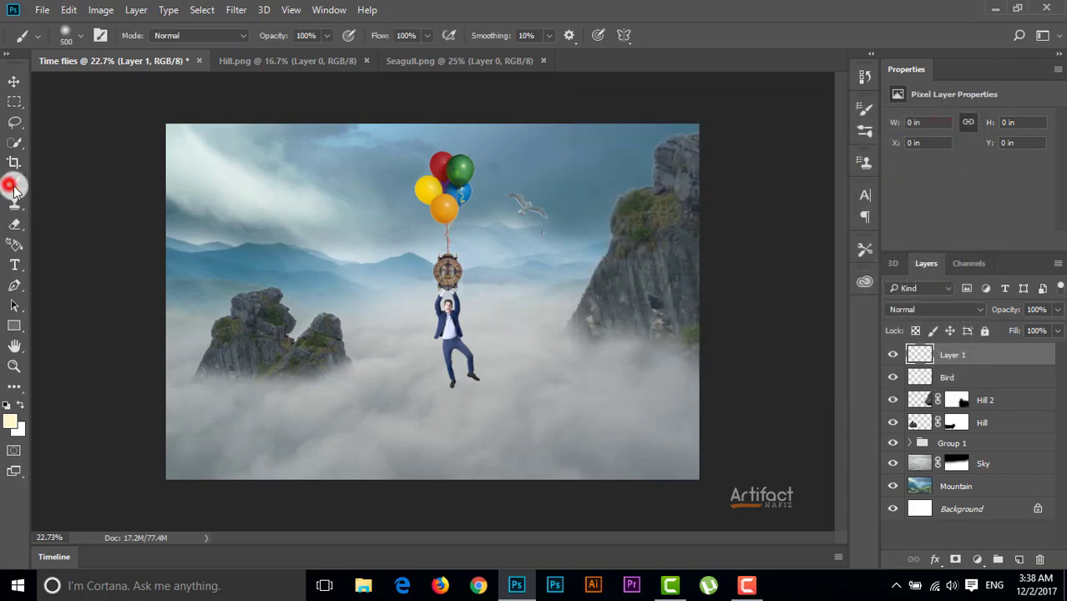
{"action": "key", "text": "bracketright"}
{"action": "key", "text": "bracketright"}
{"action": "key", "text": "bracketright"}
{"action": "key", "text": "bracketright"}
{"action": "key", "text": "bracketright"}
{"action": "key", "text": "bracketright"}
{"action": "key", "text": "bracketright"}
{"action": "key", "text": "bracketright"}
{"action": "key", "text": "bracketright"}
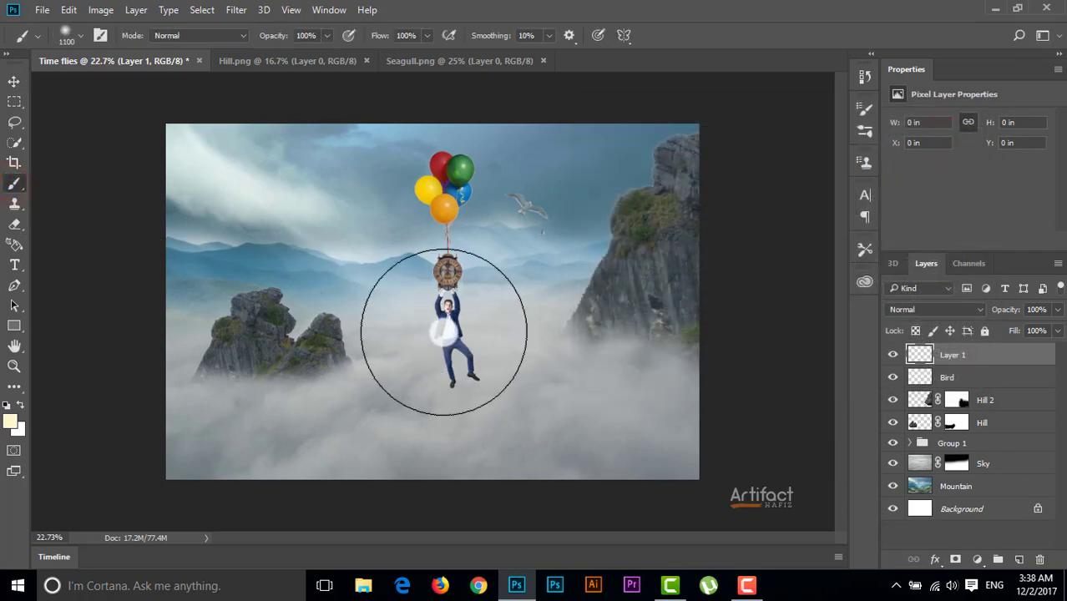
{"action": "key", "text": "bracketleft"}
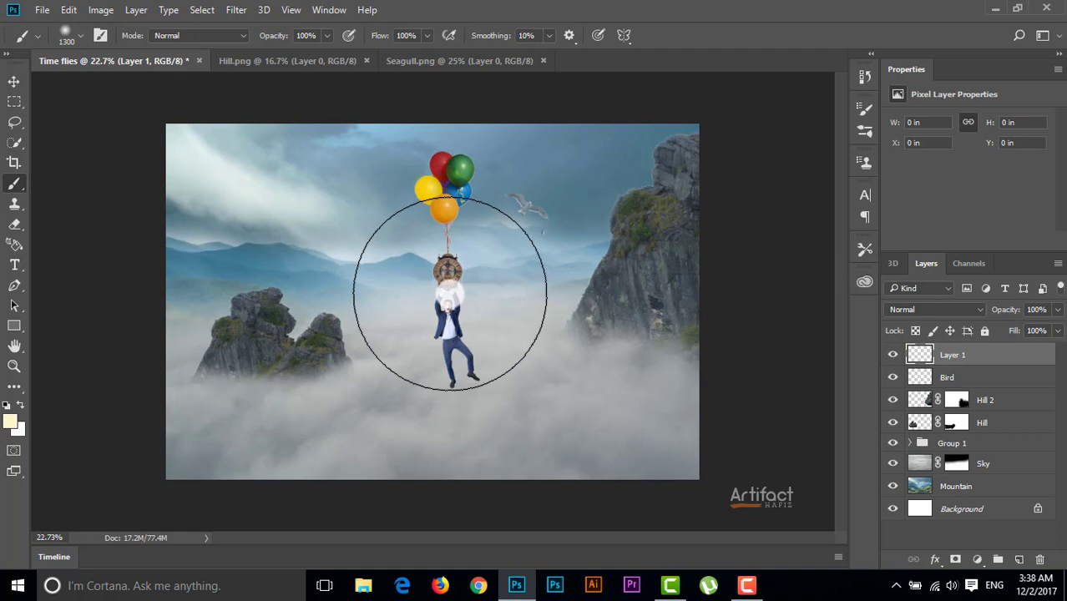
{"action": "key", "text": "bracketleft"}
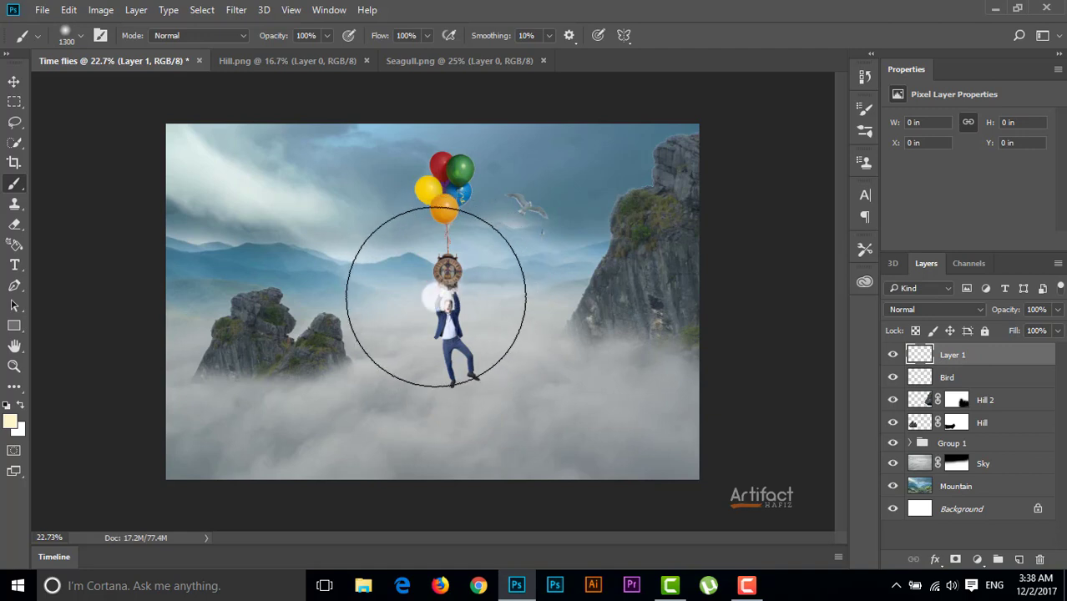
{"action": "left_click", "coordinate": [436, 297]}
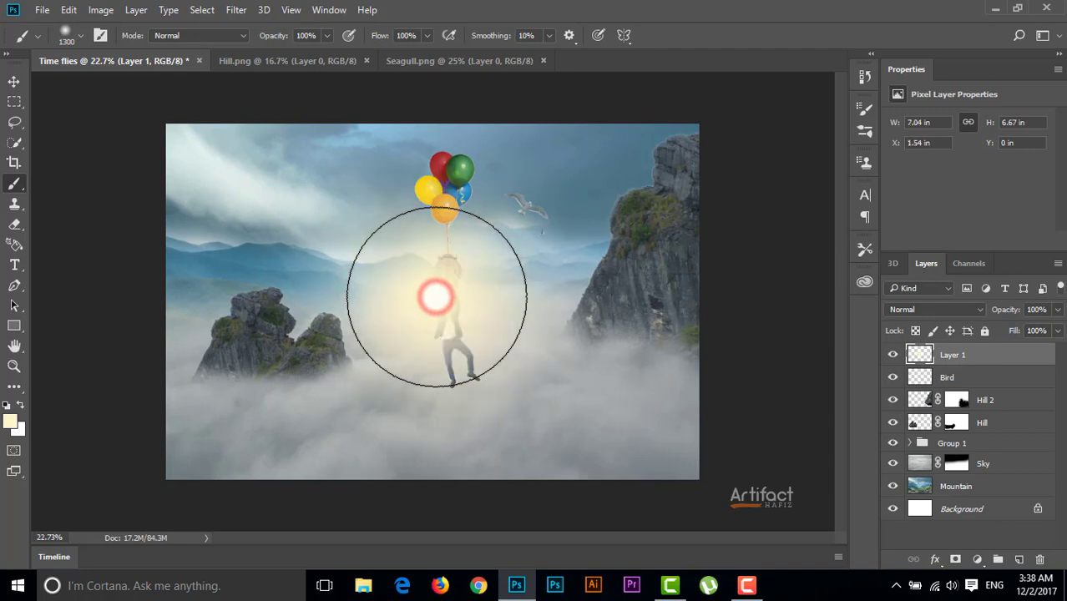
Enlarge the glow on Layer 1 to about 227% and centre it over the sky above the smaller hill
{"action": "left_click", "coordinate": [13, 81]}
{"action": "key", "text": "ctrl+t"}
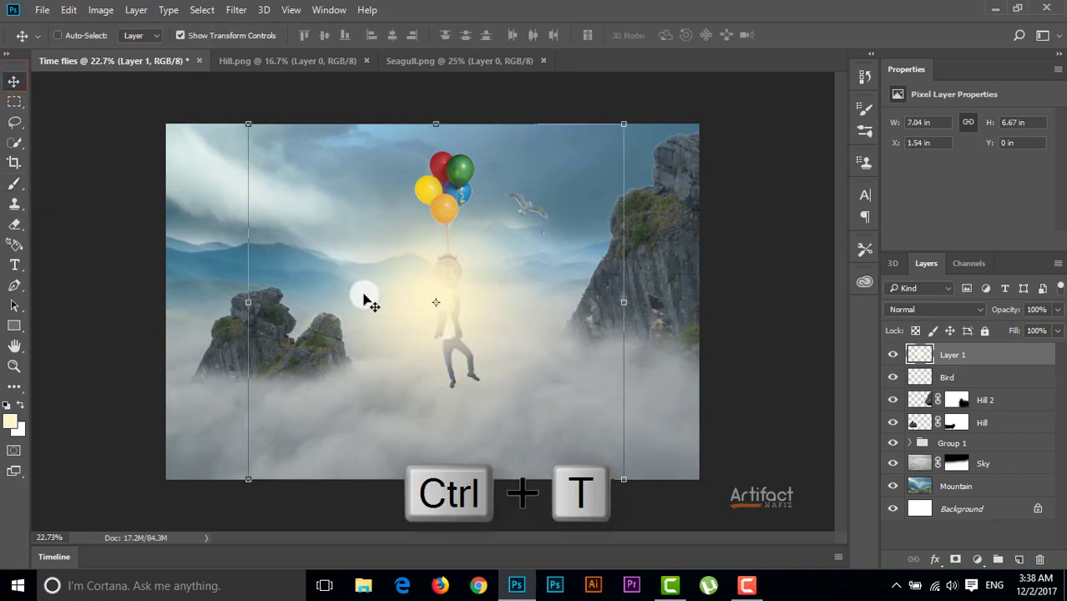
{"action": "left_click_drag", "start_coordinate": [416, 329], "coordinate": [164, 202]}
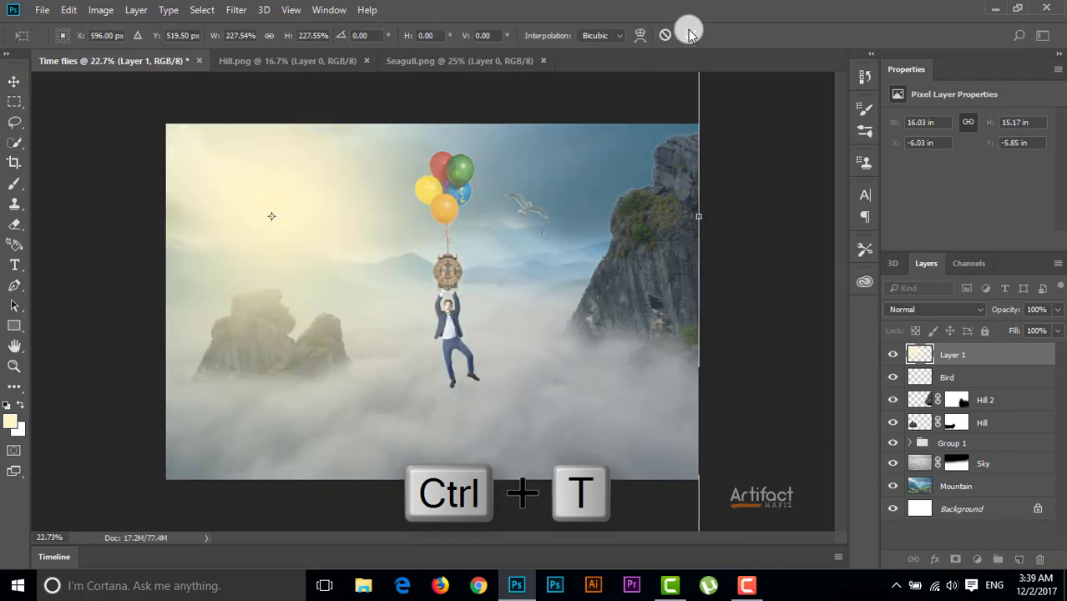
{"action": "left_click", "coordinate": [689, 34]}
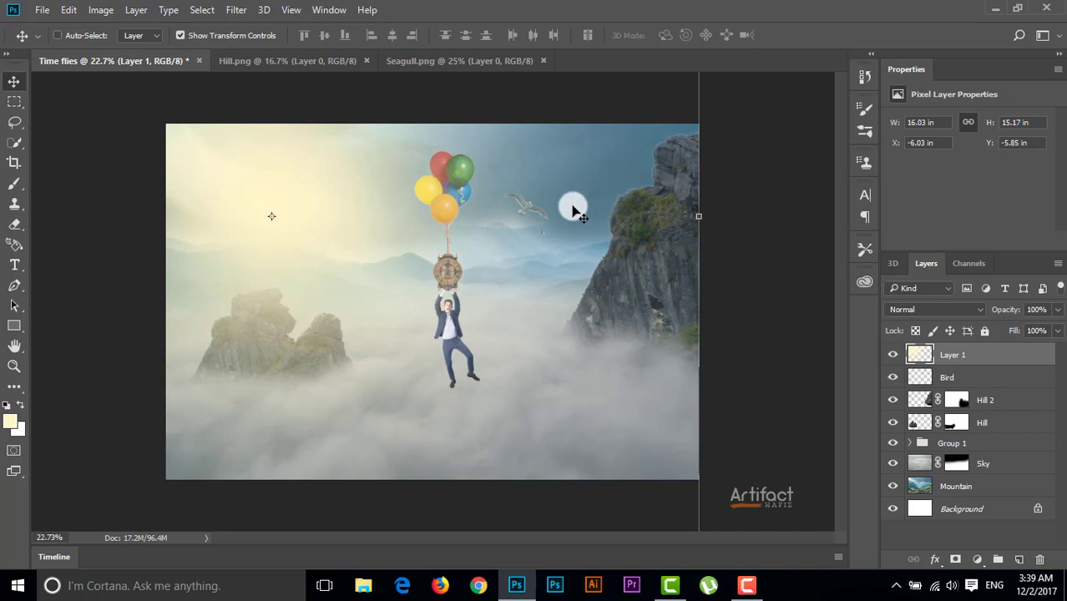
Add a Hue/Saturation adjustment above the Mountain layer with saturation -29 and clip it to that layer
{"action": "left_click", "coordinate": [957, 486]}
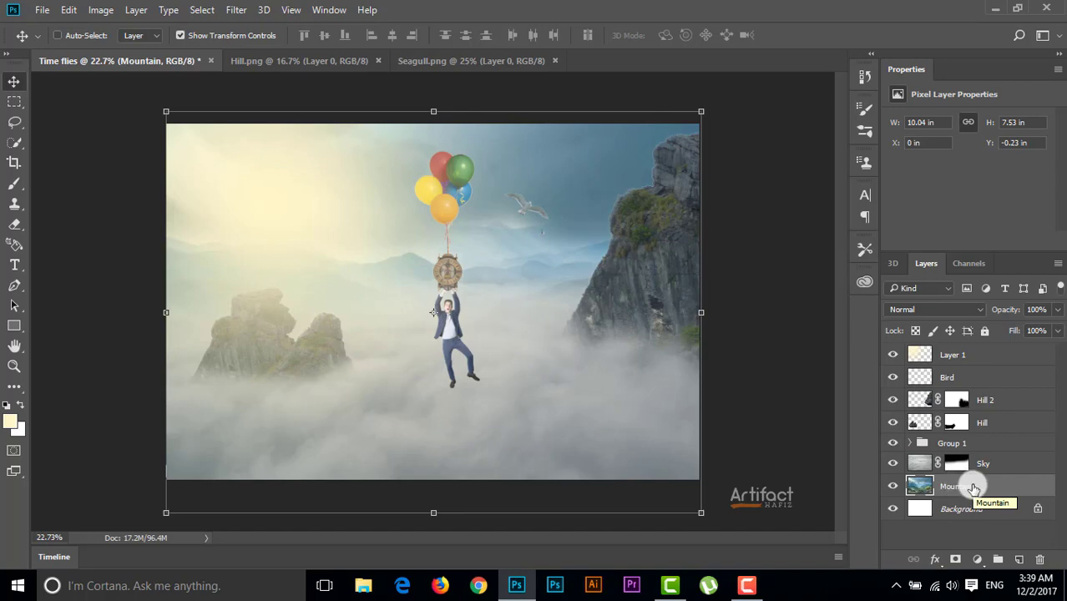
{"action": "left_click", "coordinate": [977, 559]}
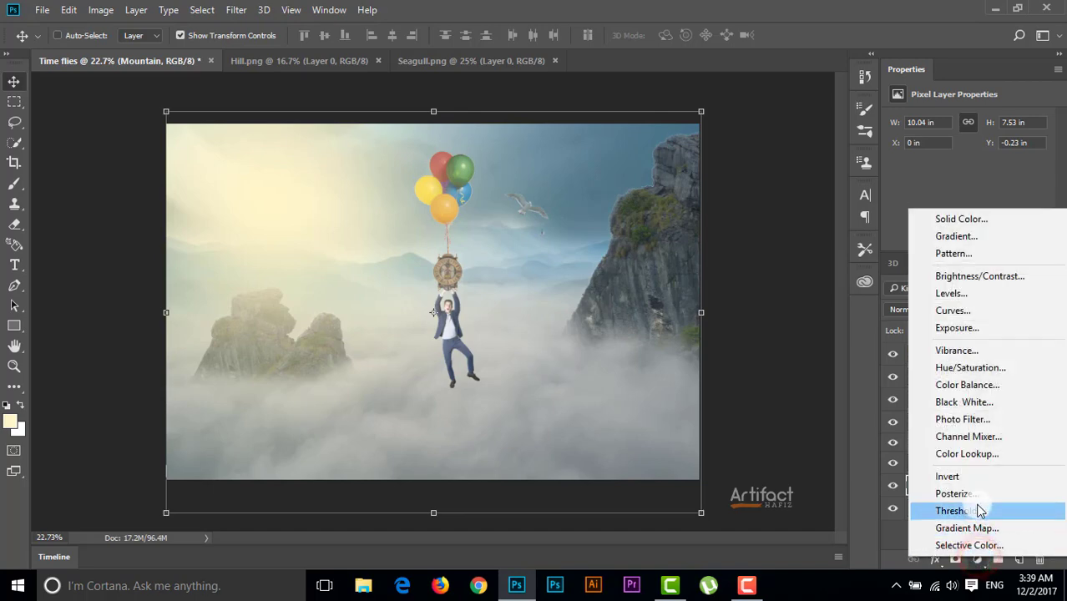
{"action": "left_click", "coordinate": [981, 369]}
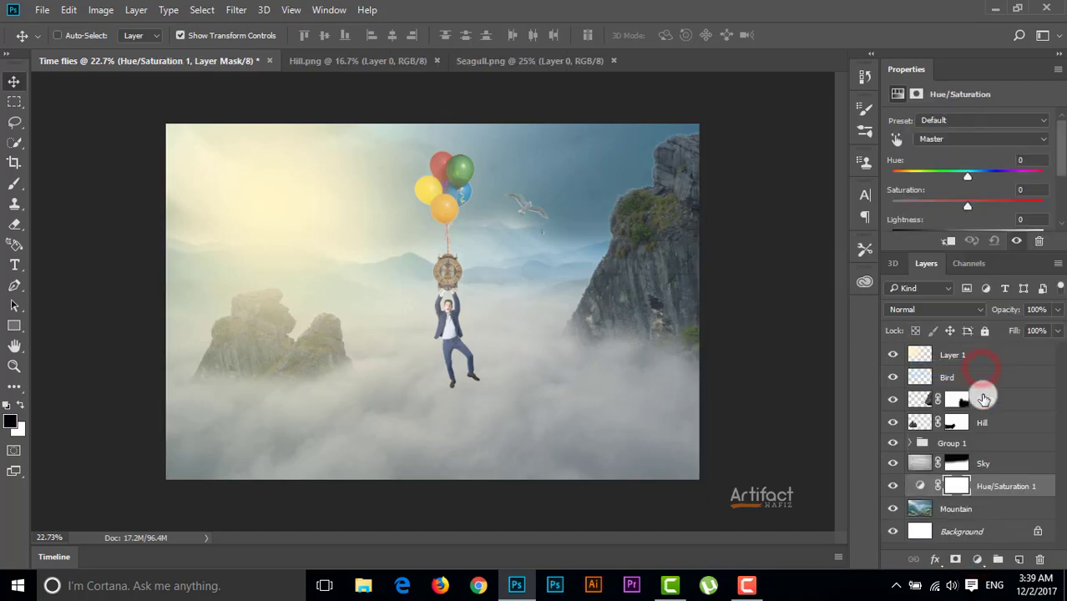
{"action": "left_click_drag", "start_coordinate": [965, 212], "coordinate": [930, 224]}
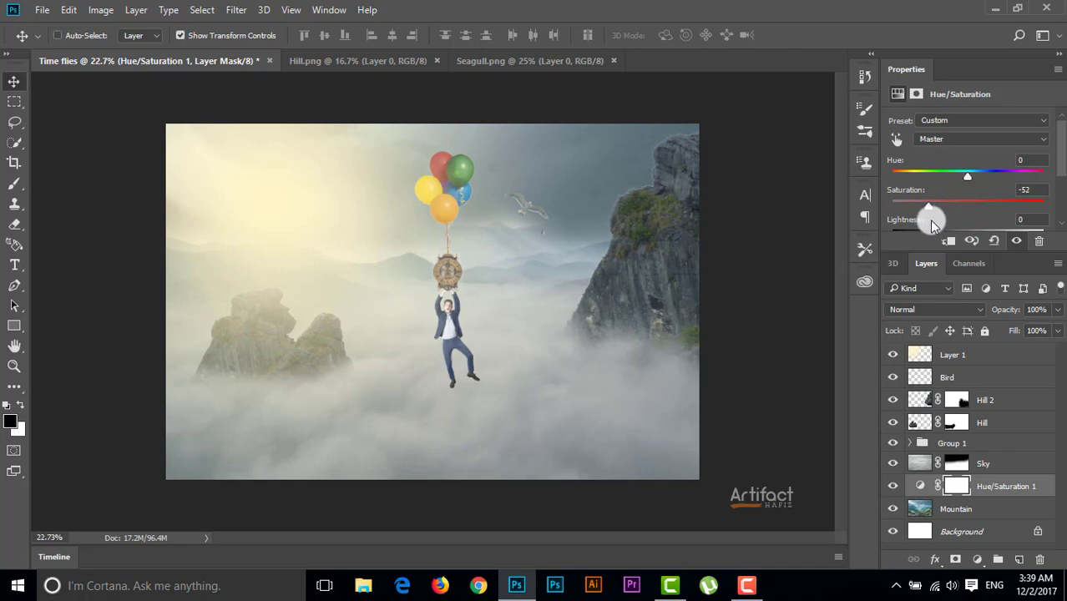
{"action": "left_click_drag", "start_coordinate": [932, 222], "coordinate": [947, 222]}
{"action": "left_click", "coordinate": [947, 241]}
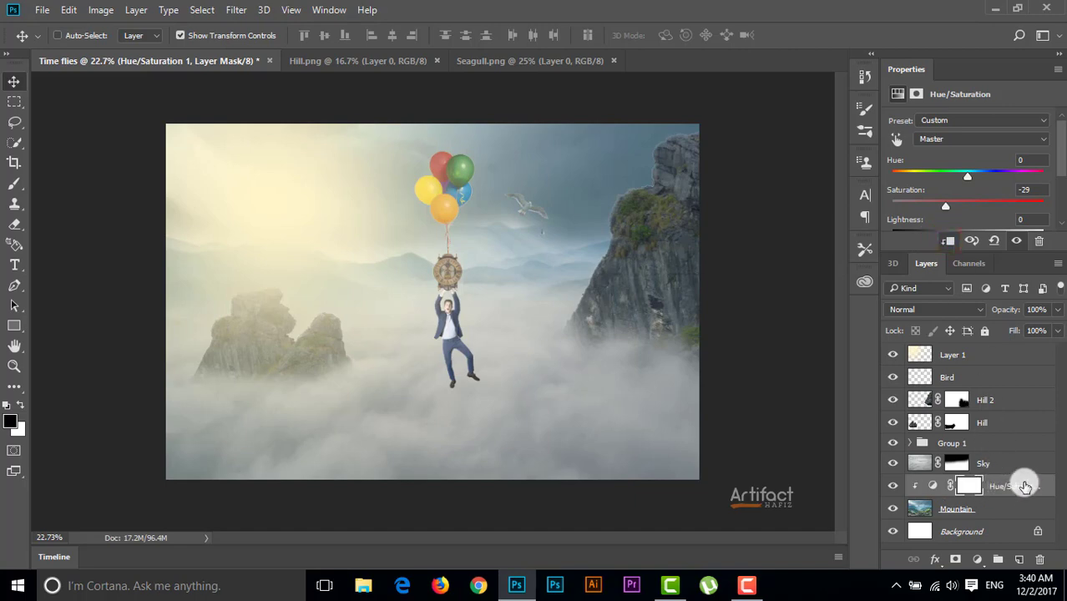
{"action": "left_click", "coordinate": [1006, 490]}
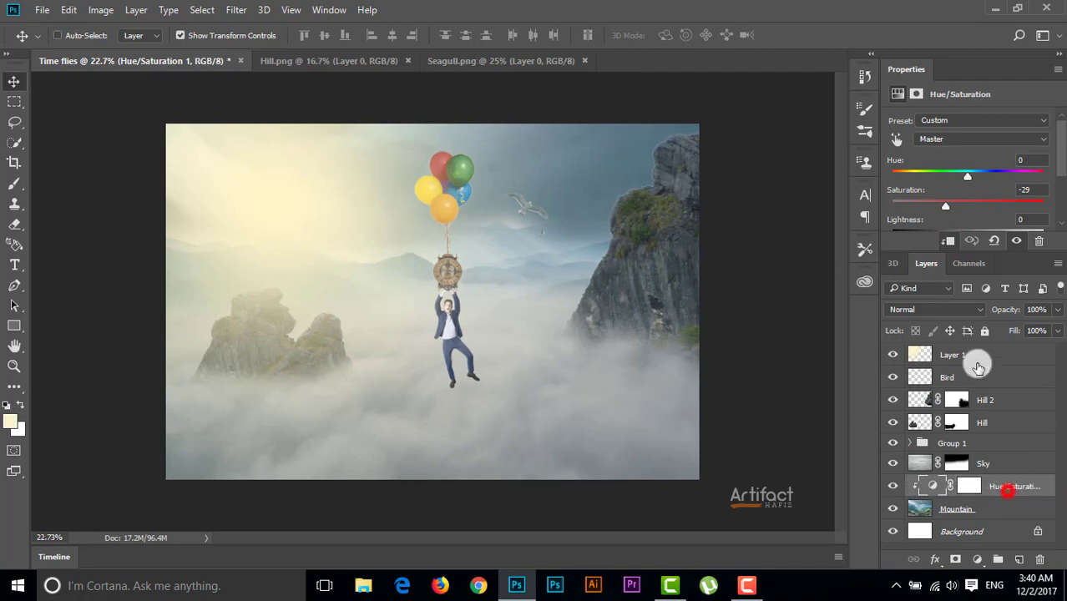
Add a new layer above Layer 1 and paint the whole canvas solid black with the brush
{"action": "left_click", "coordinate": [990, 357]}
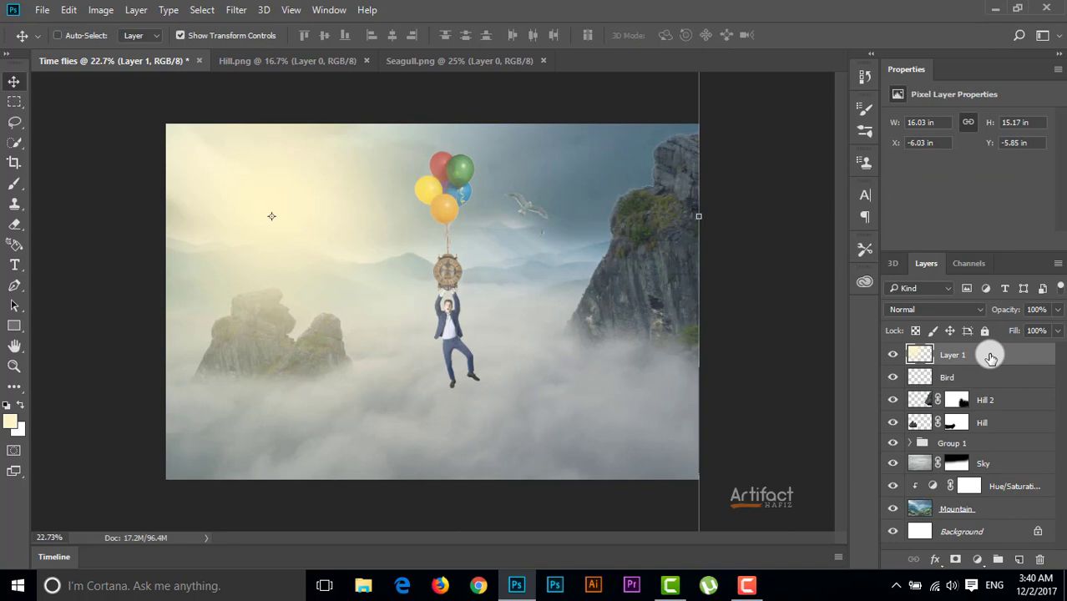
{"action": "left_click", "coordinate": [1012, 560]}
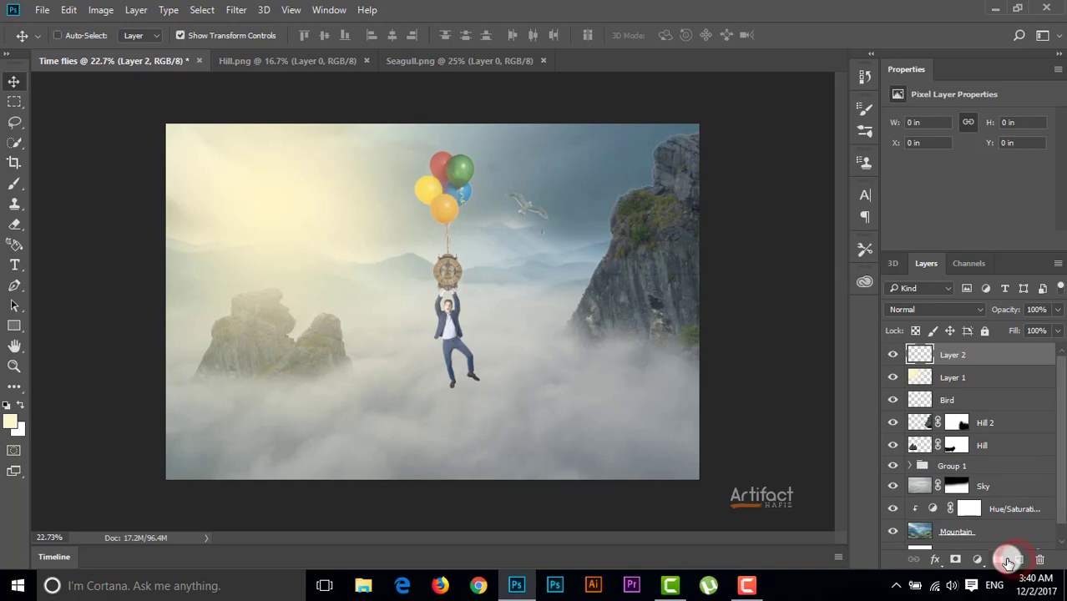
{"action": "left_click", "coordinate": [6, 405]}
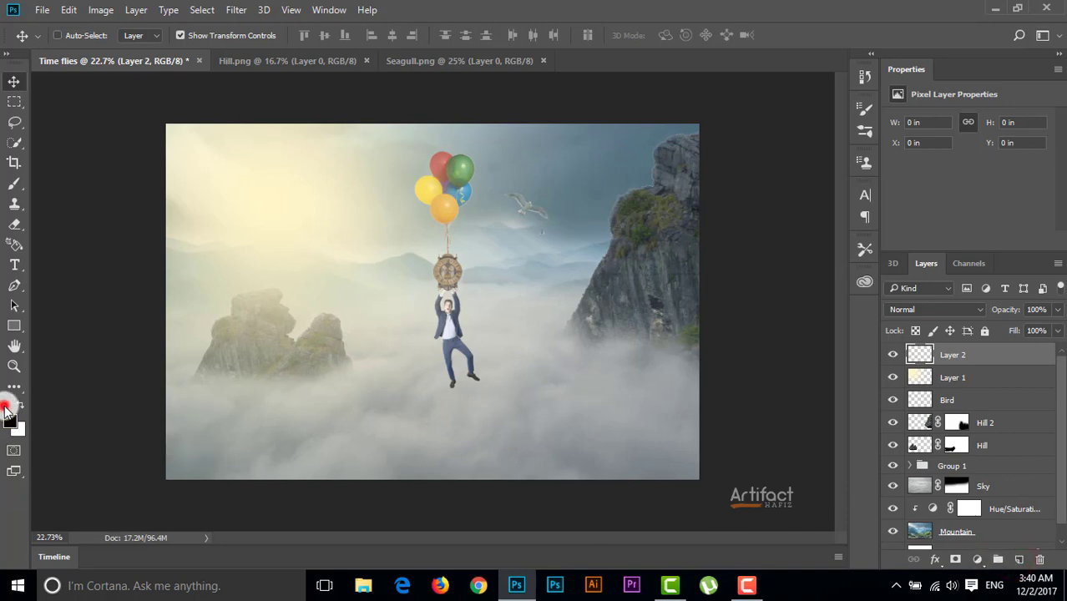
{"action": "left_click", "coordinate": [15, 183]}
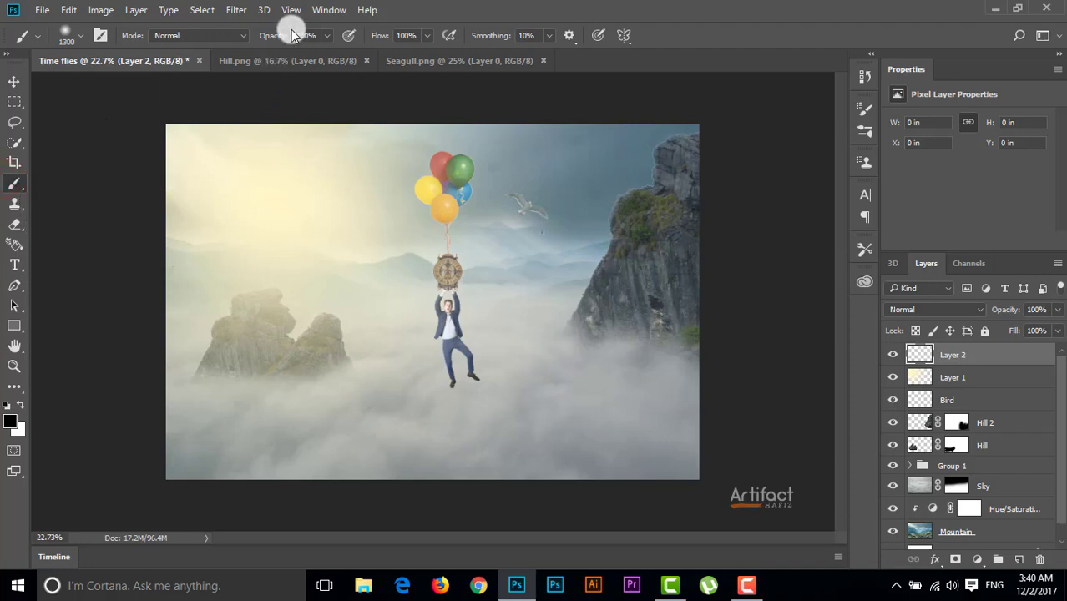
{"action": "left_click_drag", "start_coordinate": [159, 162], "coordinate": [221, 163]}
{"action": "mouse_move", "coordinate": [386, 167]}
{"action": "left_mouse_down"}
{"action": "mouse_move", "coordinate": [672, 167]}
{"action": "mouse_move", "coordinate": [684, 431]}
{"action": "mouse_move", "coordinate": [205, 456]}
{"action": "mouse_move", "coordinate": [166, 263]}
{"action": "mouse_move", "coordinate": [269, 307]}
{"action": "mouse_move", "coordinate": [615, 254]}
{"action": "mouse_move", "coordinate": [215, 362]}
{"action": "mouse_move", "coordinate": [234, 224]}
{"action": "mouse_move", "coordinate": [455, 254]}
{"action": "mouse_move", "coordinate": [681, 153]}
{"action": "mouse_move", "coordinate": [491, 398]}
{"action": "mouse_move", "coordinate": [327, 449]}
{"action": "left_mouse_up"}
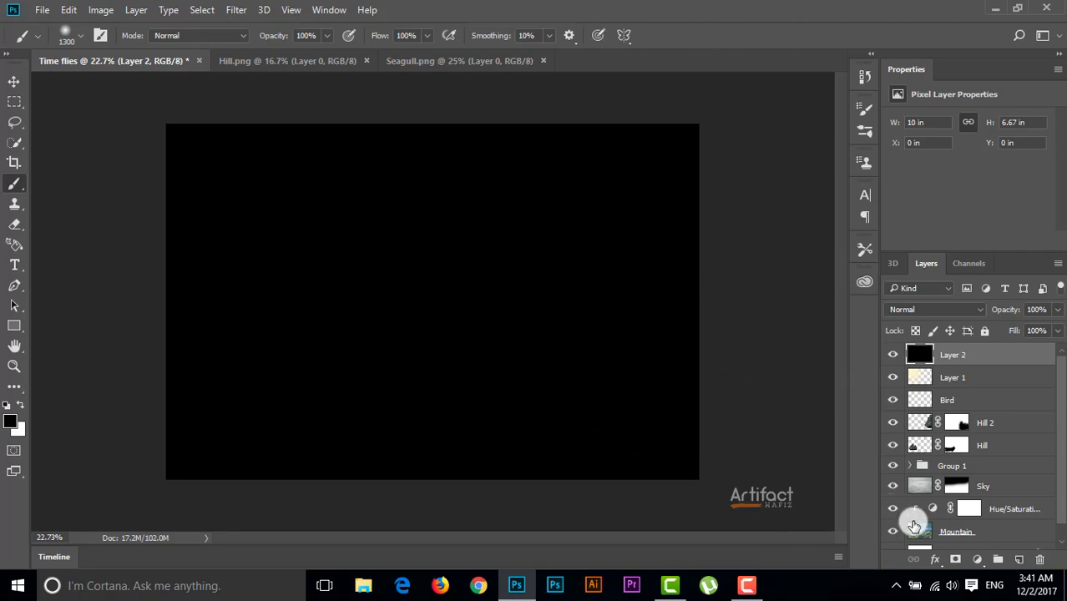
Add a layer mask to Layer 2 and paint one soft black 1400 px spot at the canvas centre
{"action": "left_click", "coordinate": [957, 560]}
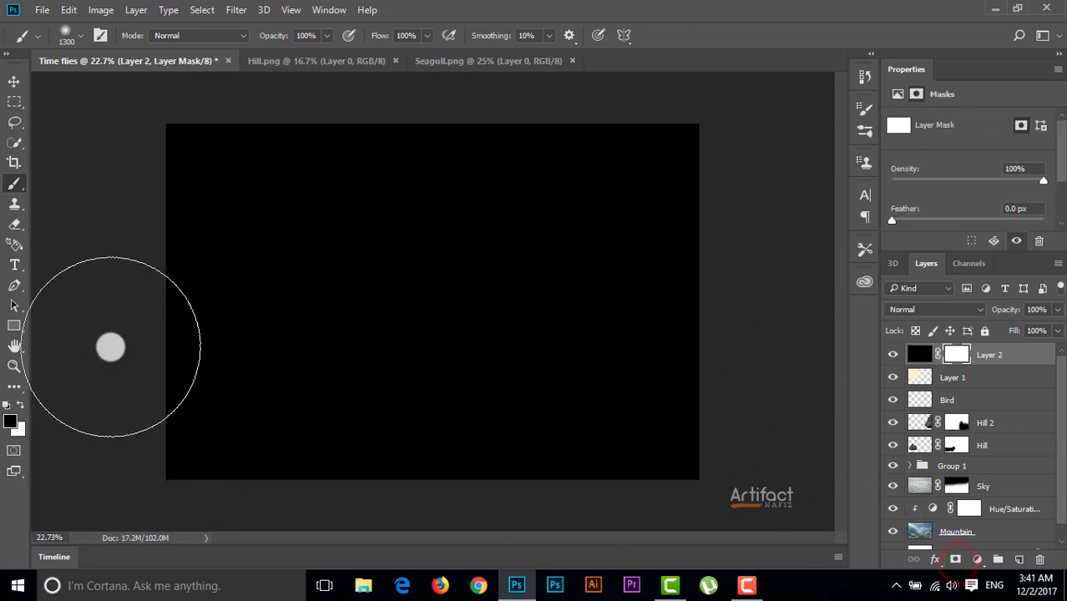
{"action": "left_click", "coordinate": [8, 405]}
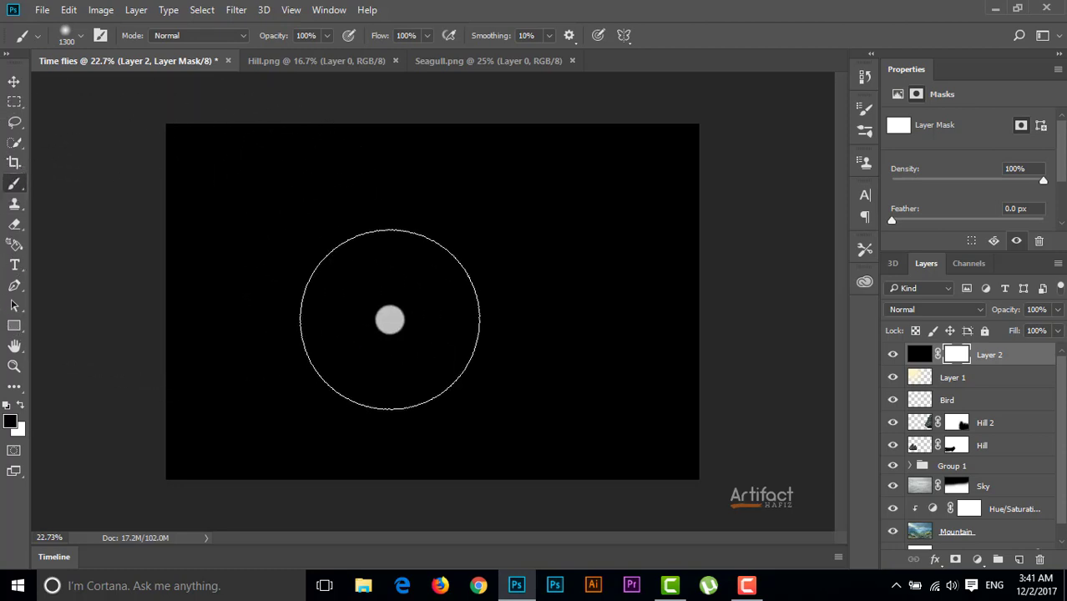
{"action": "key", "text": "bracketright"}
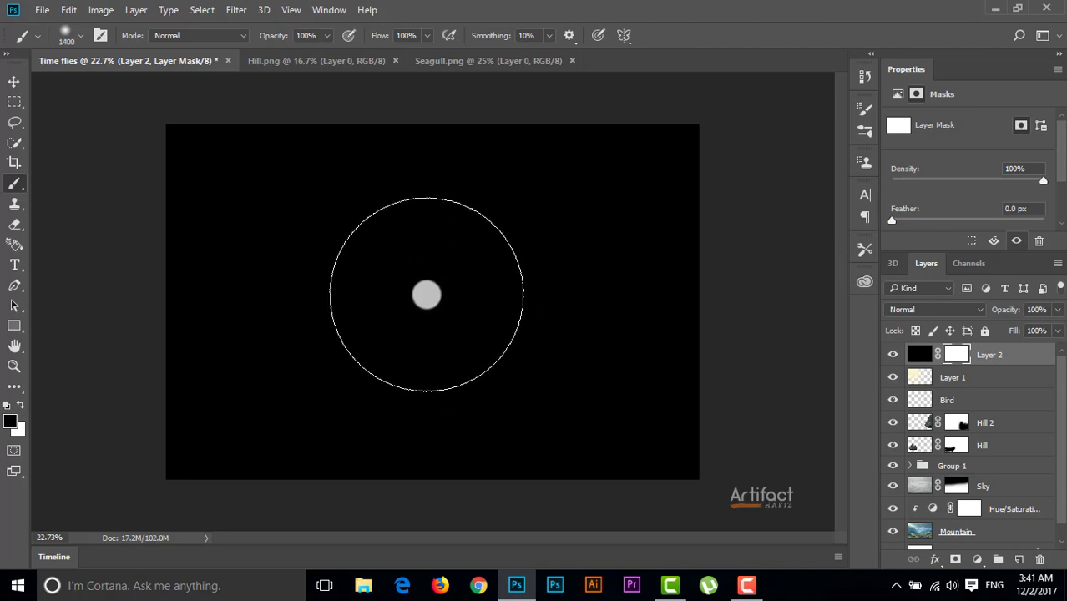
{"action": "left_click", "coordinate": [427, 303]}
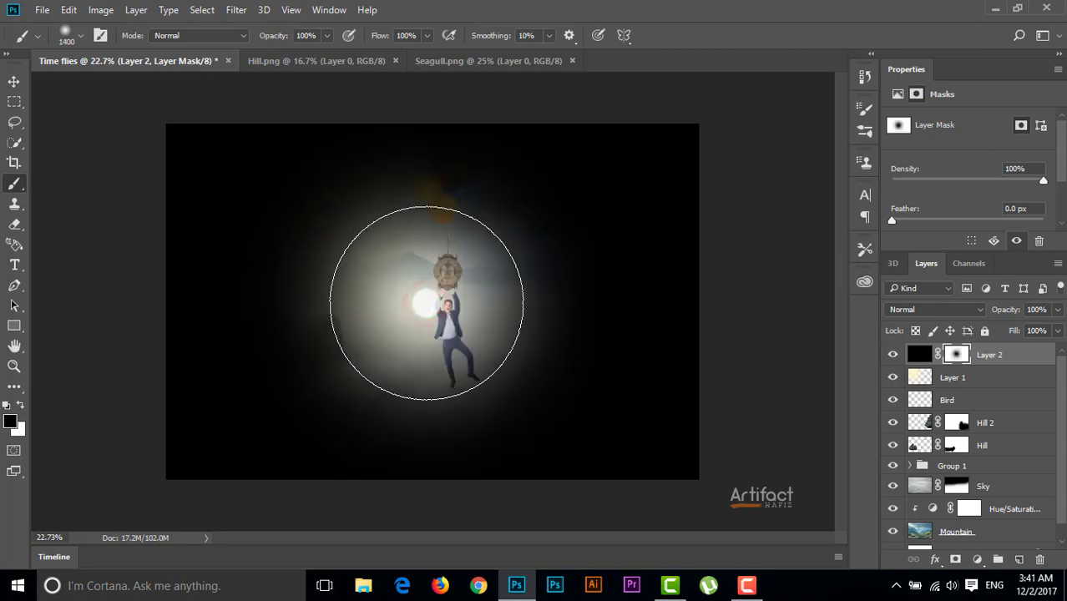
Scale Layer 2 and its mask up to about 334% and shift the clear centre towards the glowing sky
{"action": "left_click", "coordinate": [13, 81]}
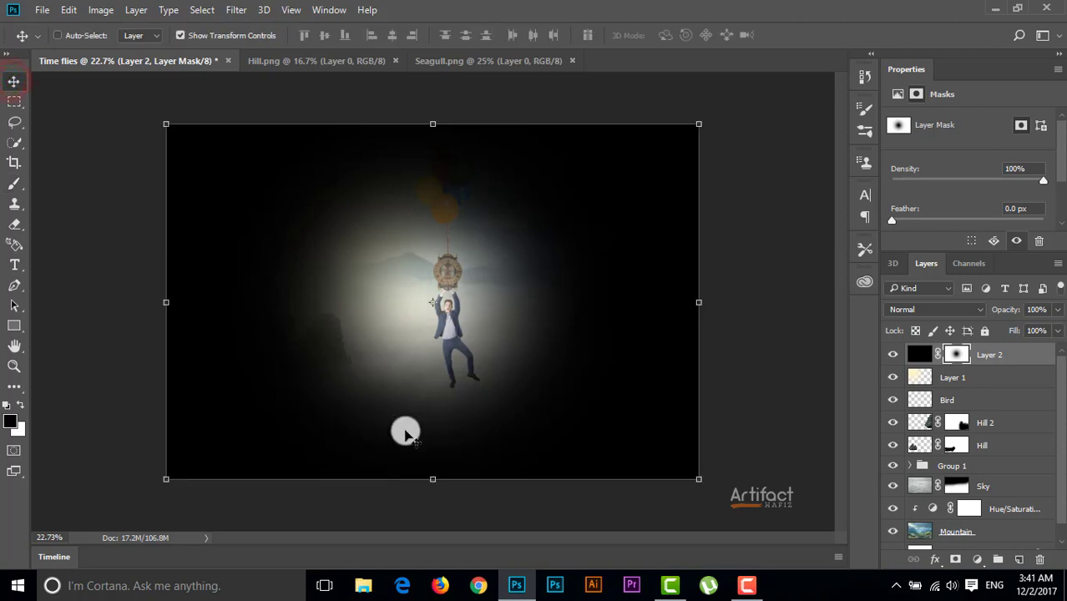
{"action": "scroll", "coordinate": [405, 432], "scroll_direction": "down", "scroll_amount": 2}
{"action": "left_click_drag", "start_coordinate": [598, 411], "coordinate": [800, 574]}
{"action": "left_click_drag", "start_coordinate": [562, 298], "coordinate": [418, 188]}
{"action": "left_click_drag", "start_coordinate": [670, 445], "coordinate": [927, 594]}
{"action": "left_click_drag", "start_coordinate": [691, 356], "coordinate": [602, 272]}
{"action": "scroll", "coordinate": [606, 292], "scroll_direction": "down", "scroll_amount": 3}
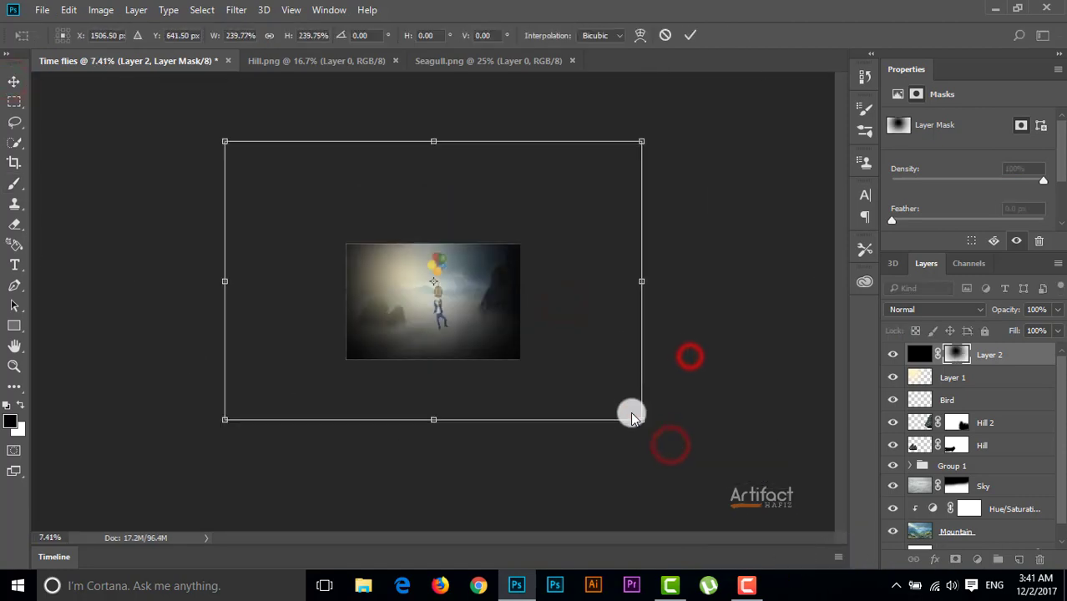
{"action": "left_click", "coordinate": [632, 413]}
{"action": "left_click_drag", "start_coordinate": [641, 421], "coordinate": [806, 531]}
{"action": "left_click_drag", "start_coordinate": [715, 382], "coordinate": [632, 328]}
{"action": "scroll", "coordinate": [576, 418], "scroll_direction": "up", "scroll_amount": 3}
{"action": "scroll", "coordinate": [537, 423], "scroll_direction": "down", "scroll_amount": 3}
{"action": "left_click", "coordinate": [722, 474]}
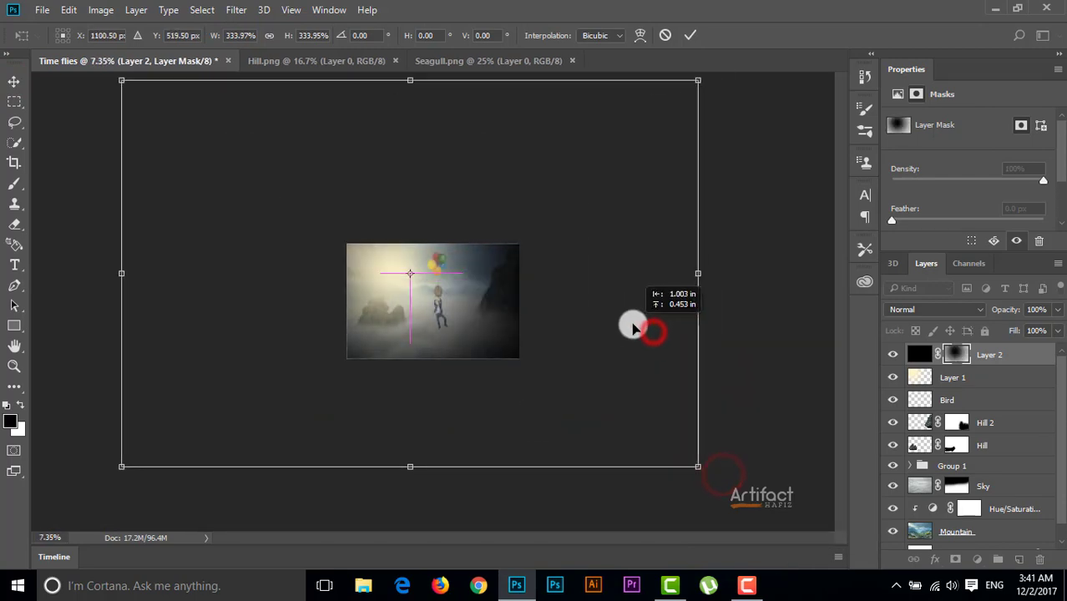
{"action": "scroll", "coordinate": [577, 388], "scroll_direction": "up", "scroll_amount": 2}
{"action": "scroll", "coordinate": [576, 388], "scroll_direction": "down", "scroll_amount": 1}
{"action": "scroll", "coordinate": [578, 392], "scroll_direction": "up", "scroll_amount": 2}
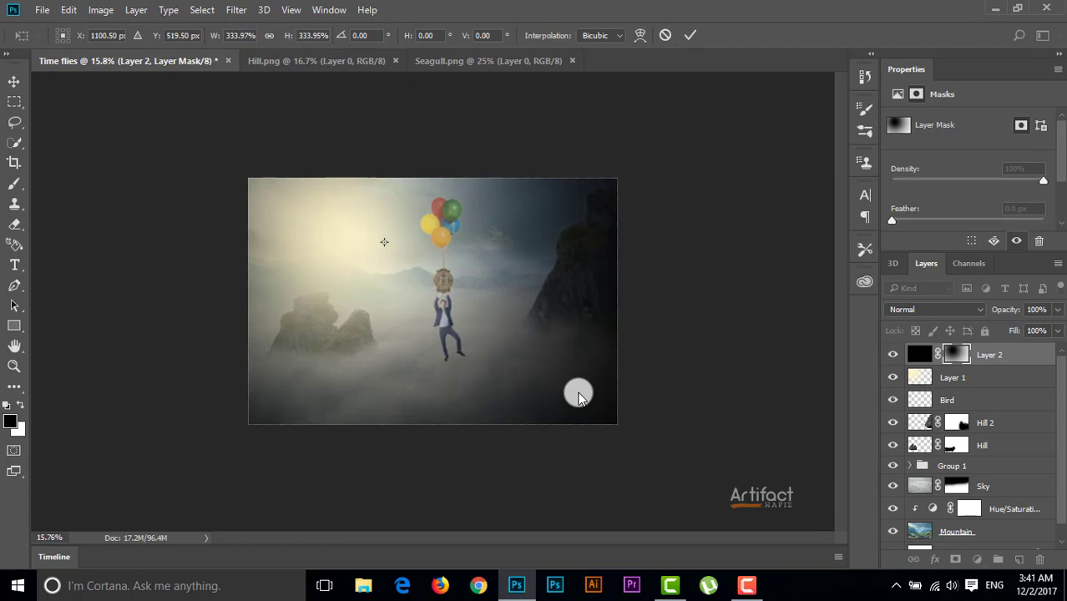
{"action": "left_click", "coordinate": [692, 35]}
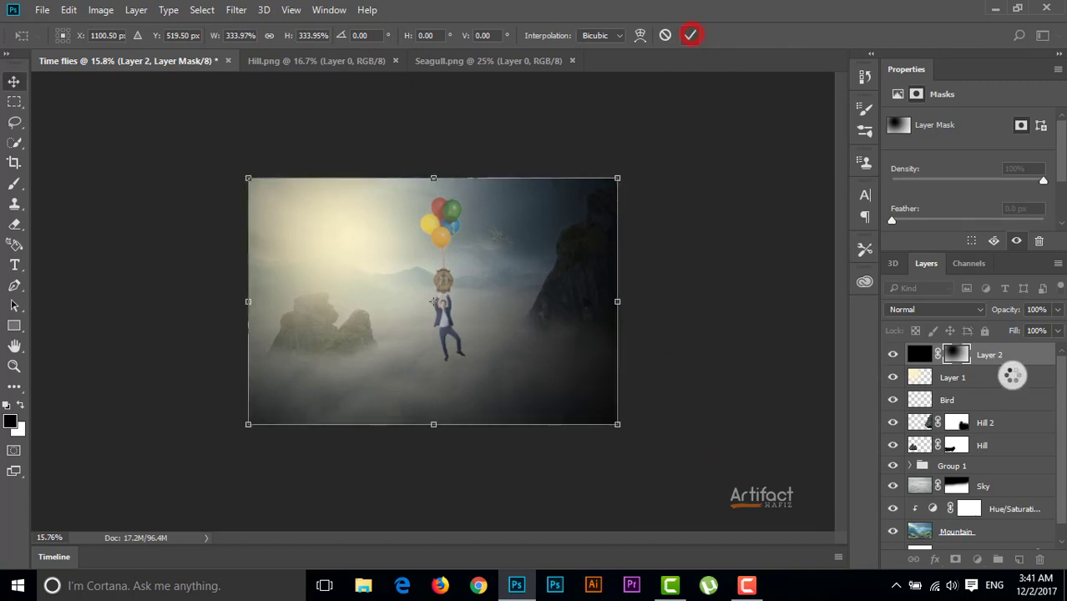
Rename Layer 1 as Light and Layer 2 as Vignating
{"action": "left_click", "coordinate": [994, 358]}
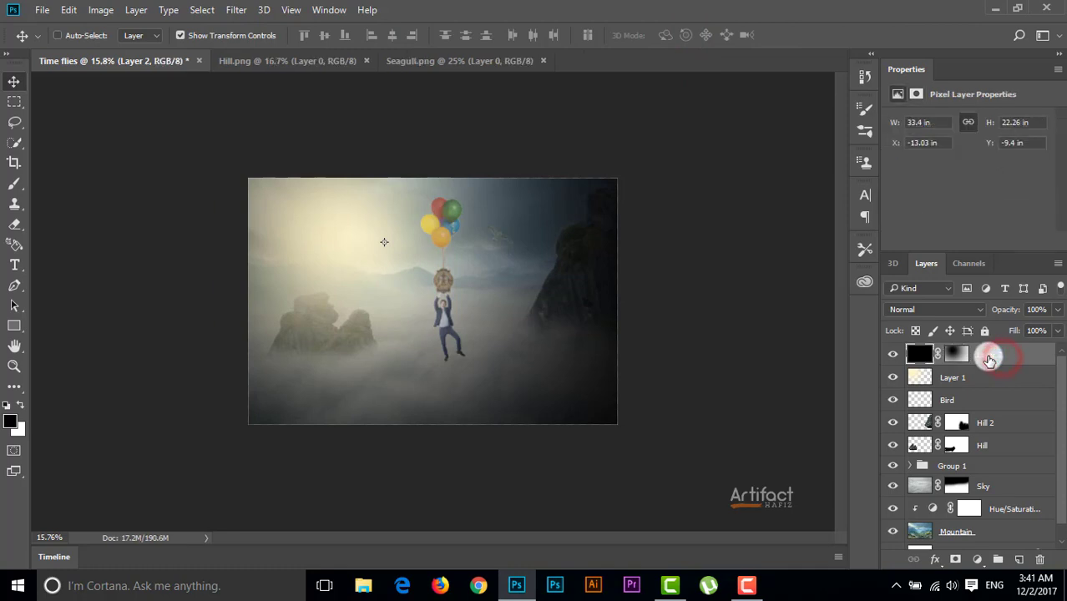
{"action": "double_click", "coordinate": [956, 377]}
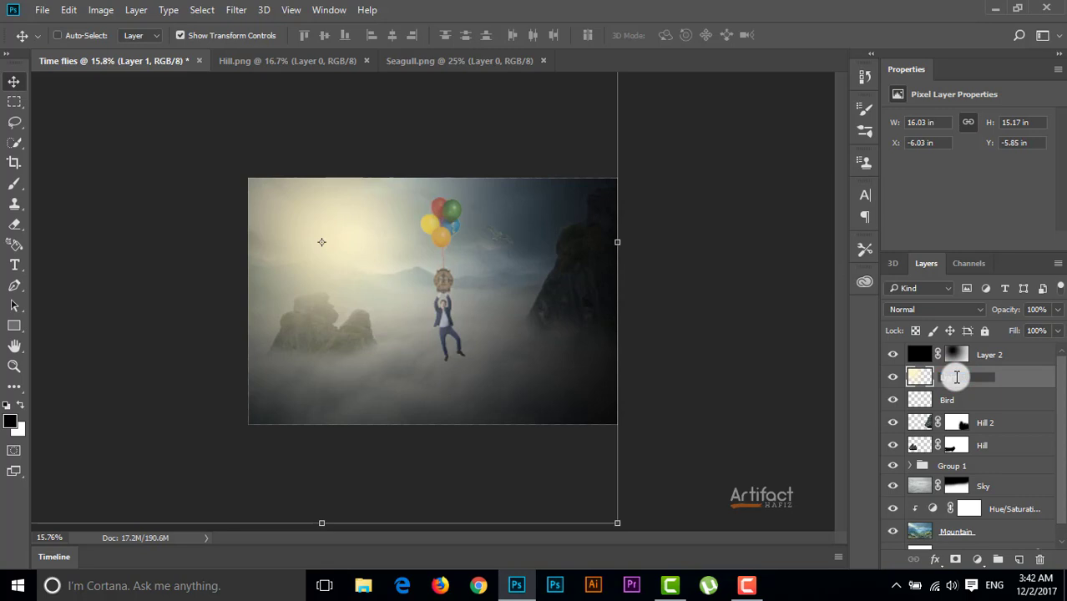
{"action": "type", "text": "Light"}
{"action": "left_click", "coordinate": [998, 356]}
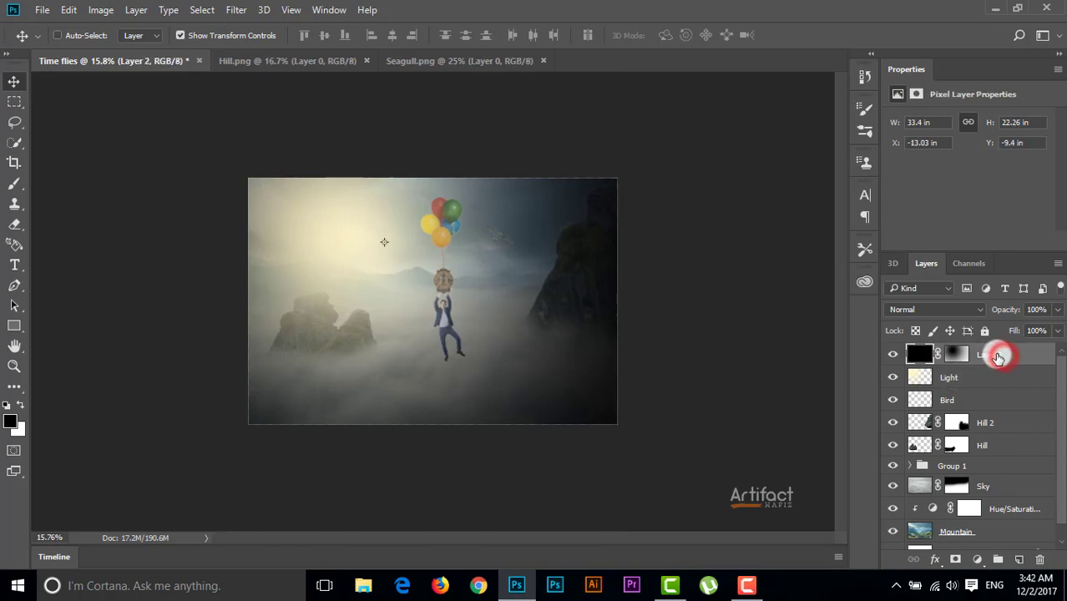
{"action": "double_click", "coordinate": [998, 356]}
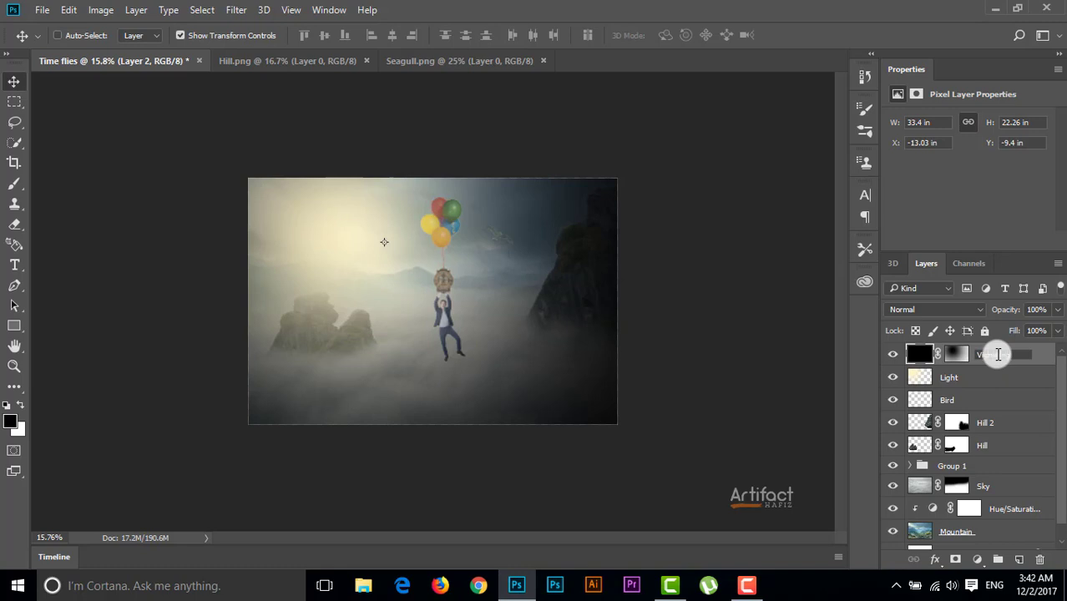
{"action": "left_click", "coordinate": [1036, 354]}
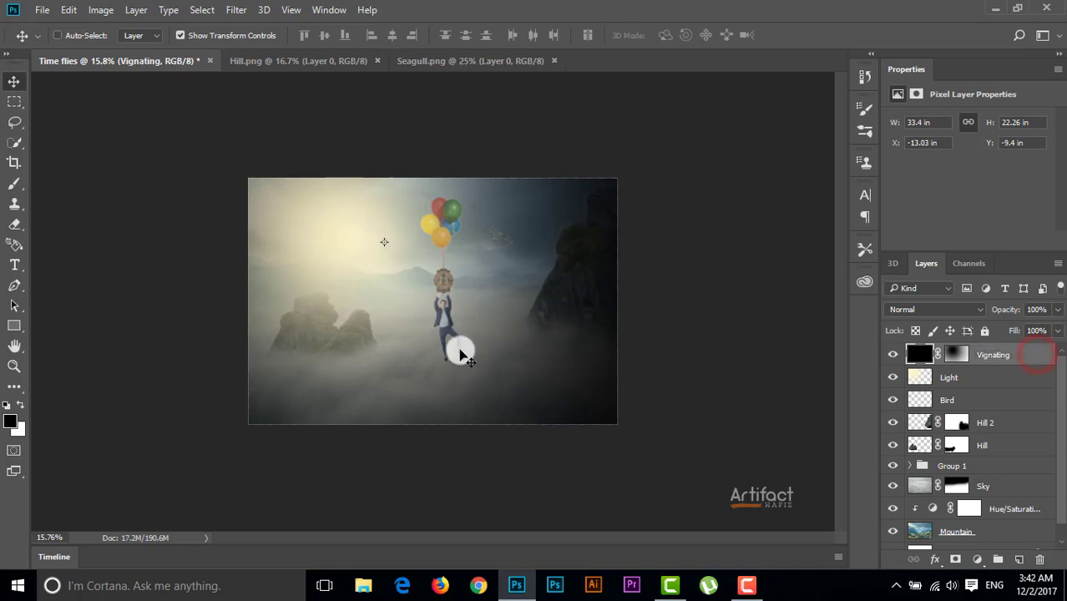
Lower the Vignating layer's opacity to 87%
{"action": "left_click", "coordinate": [1001, 355]}
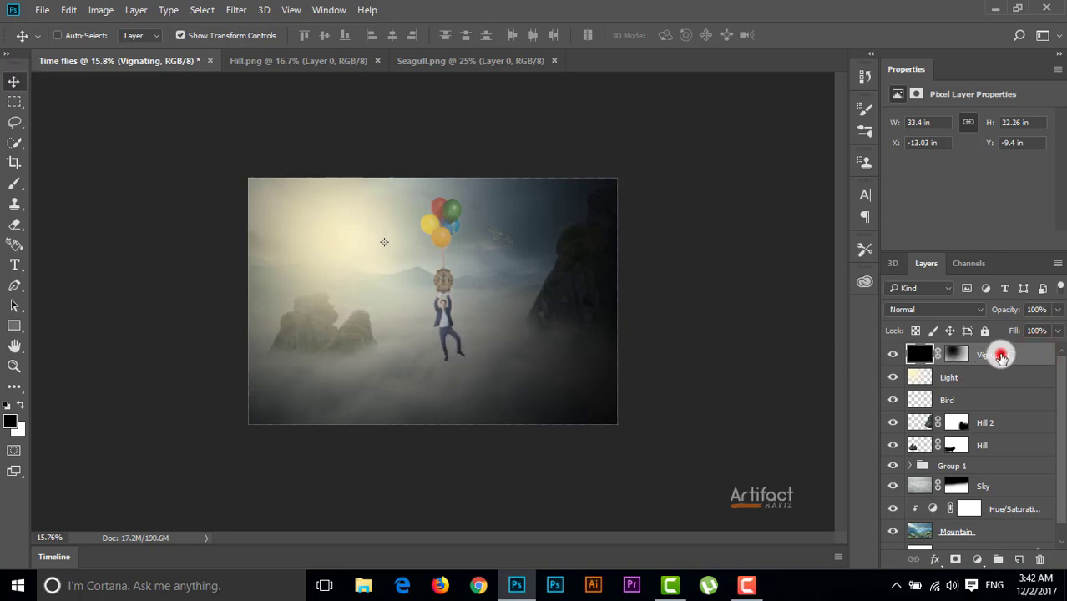
{"action": "left_click", "coordinate": [1057, 309]}
{"action": "mouse_move", "coordinate": [1052, 332]}
{"action": "left_mouse_down"}
{"action": "mouse_move", "coordinate": [1032, 343]}
{"action": "mouse_move", "coordinate": [1049, 349]}
{"action": "left_mouse_up"}
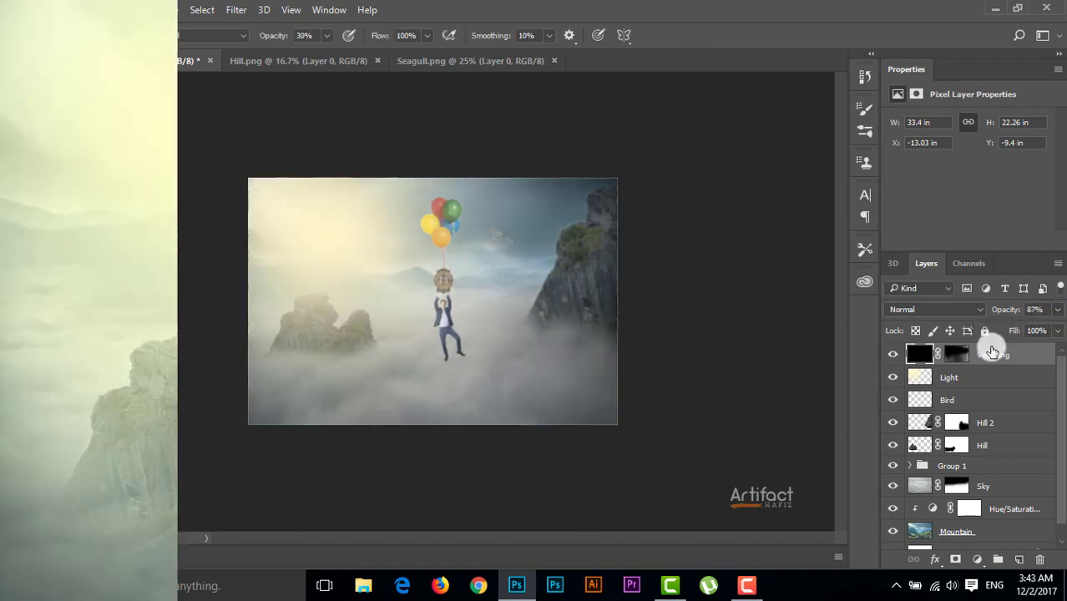